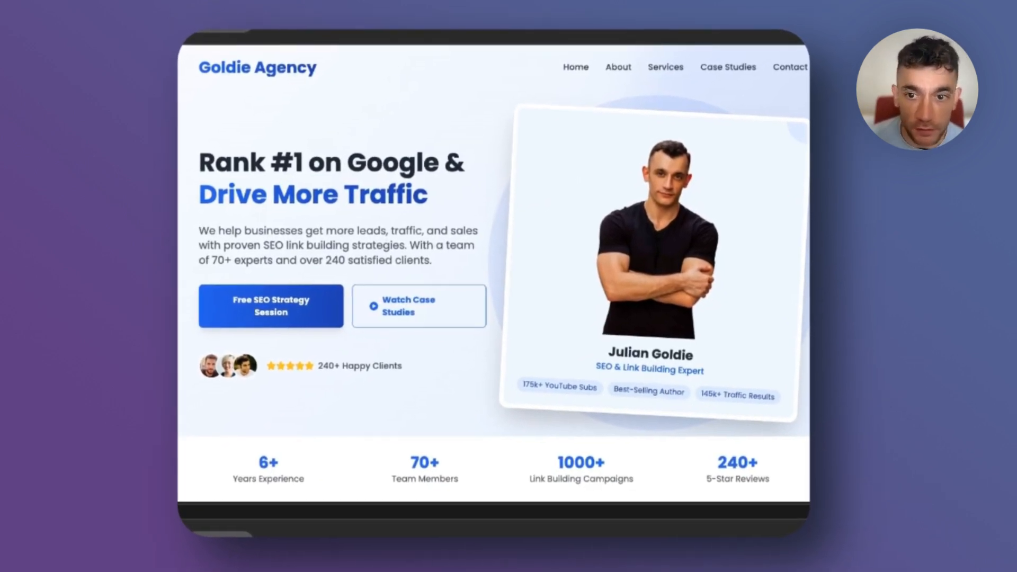
Step: Read the headline and opening of the AIbase article about the Genspark Super Agent release
scroll(540, 301, "down", 10)
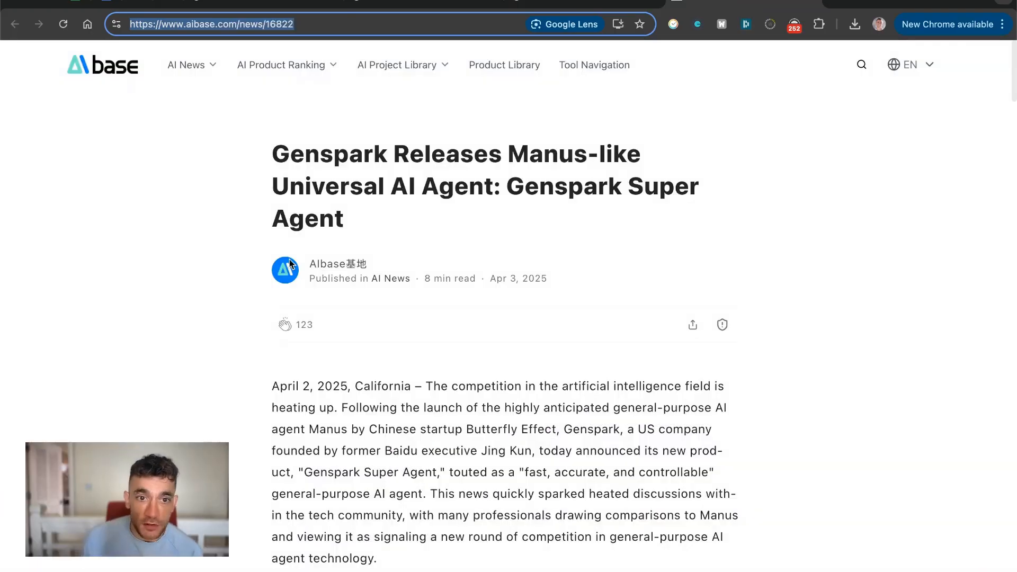
left_click_drag(266, 158, 576, 220)
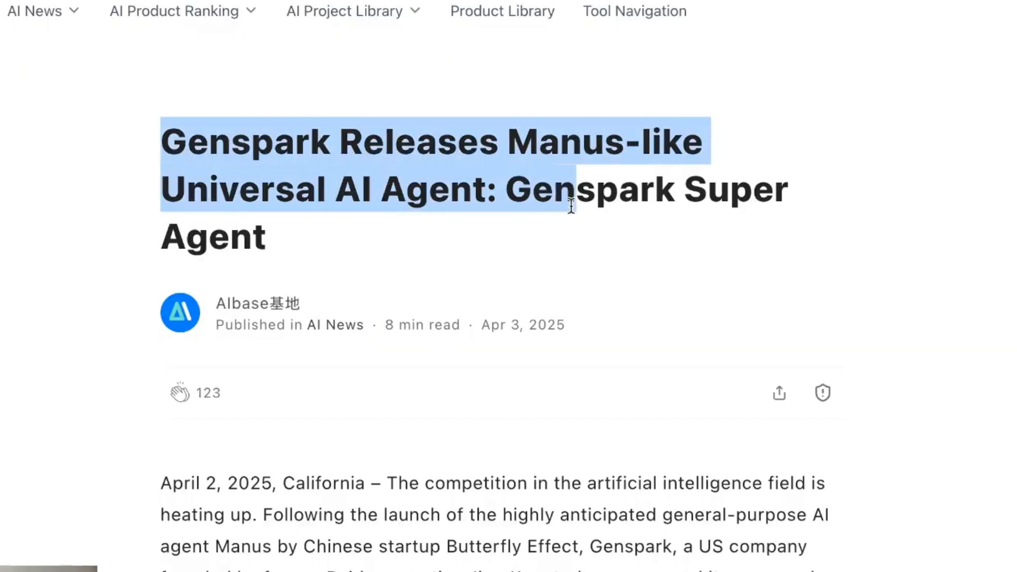
scroll(441, 246, "down", 10)
Step: Review the Goldie Agency website slides in the Genspark task and read the prompt that generated them
scroll(460, 254, "down", 20)
scroll(507, 380, "down", 15)
scroll(502, 364, "up", 20)
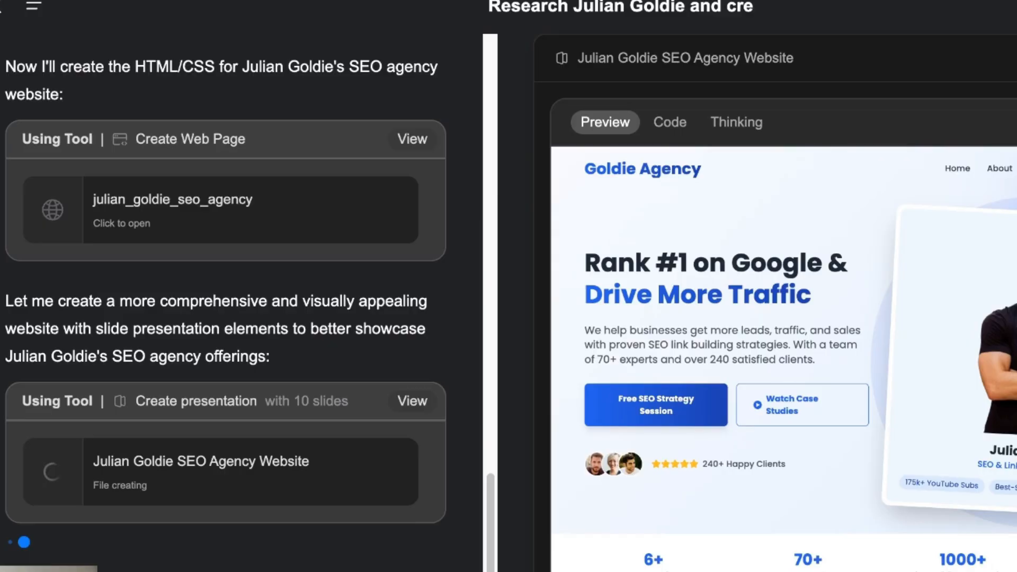
scroll(238, 380, "up", 10)
scroll(259, 240, "up", 2)
scroll(689, 370, "down", 20)
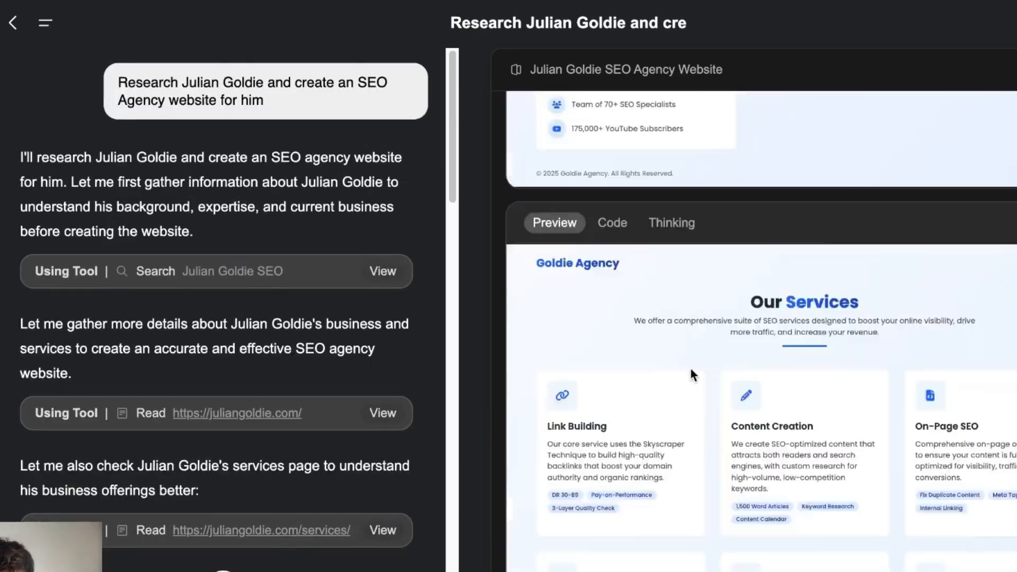
scroll(741, 506, "up", 5)
scroll(628, 248, "up", 8)
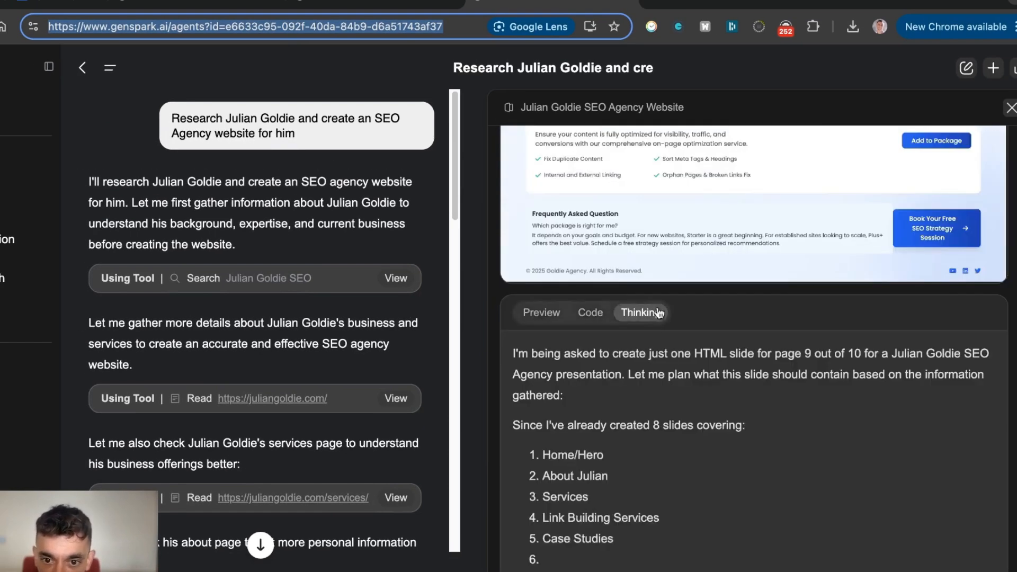
scroll(685, 318, "up", 15)
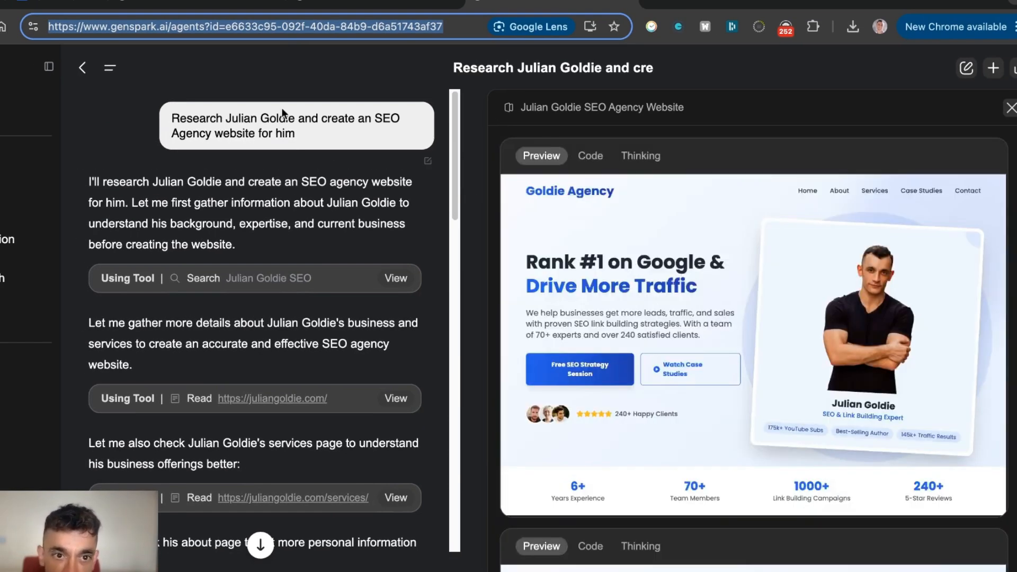
left_click_drag(150, 116, 324, 125)
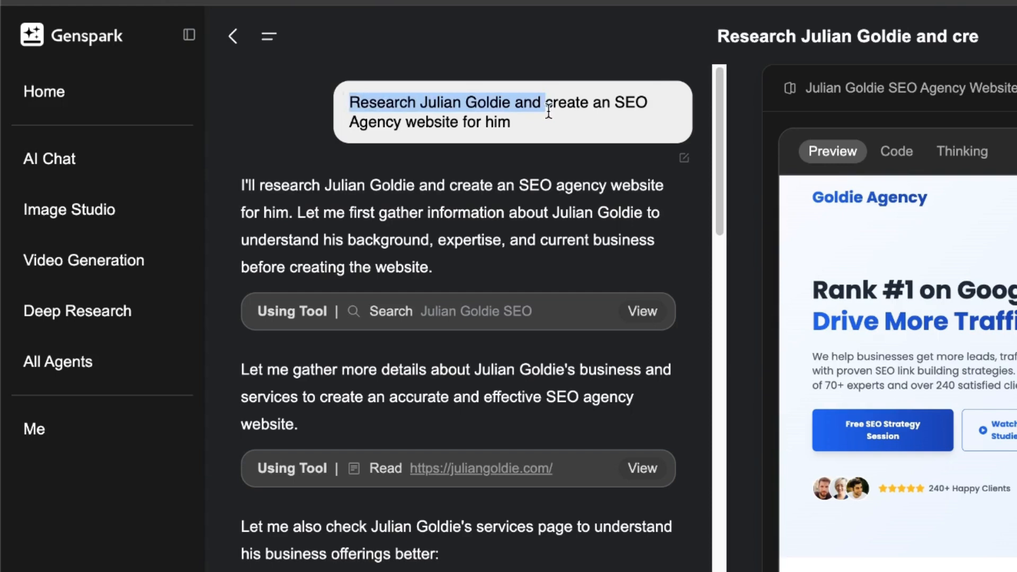
left_click_drag(549, 111, 660, 89)
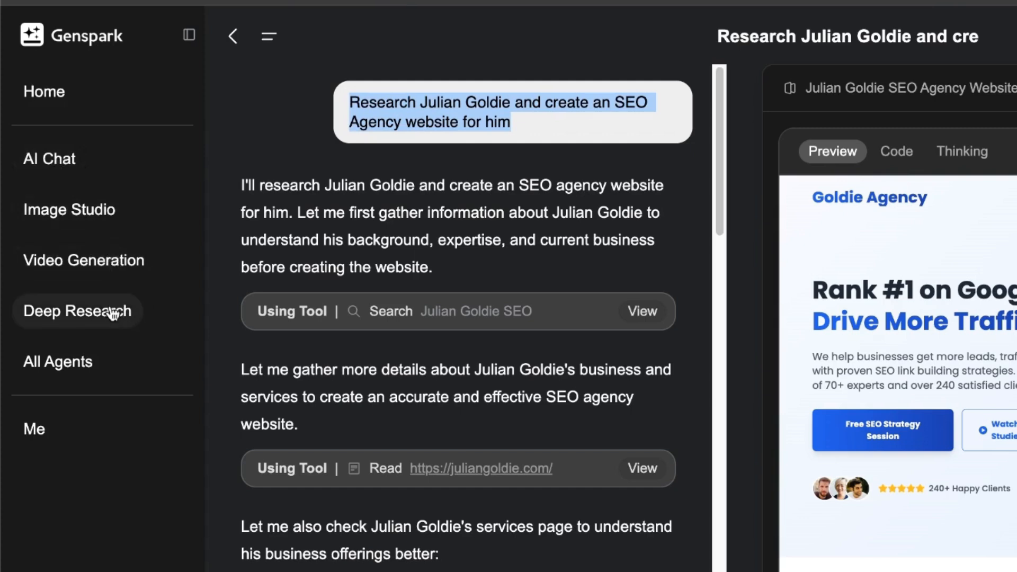
Step: Open the overview of all Genspark agents and skim through it
left_click(43, 367)
scroll(884, 464, "down", 3)
scroll(885, 463, "up", 3)
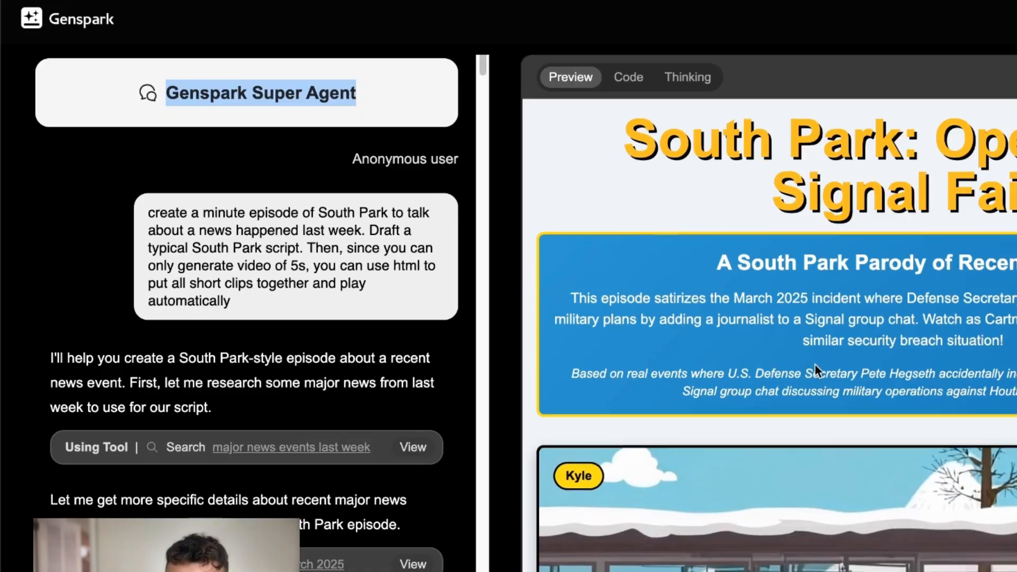
Step: Examine the shared South Park parody episode page, including its title, introduction and first clip
scroll(874, 292, "down", 2)
scroll(930, 225, "up", 2)
left_click_drag(625, 139, 748, 219)
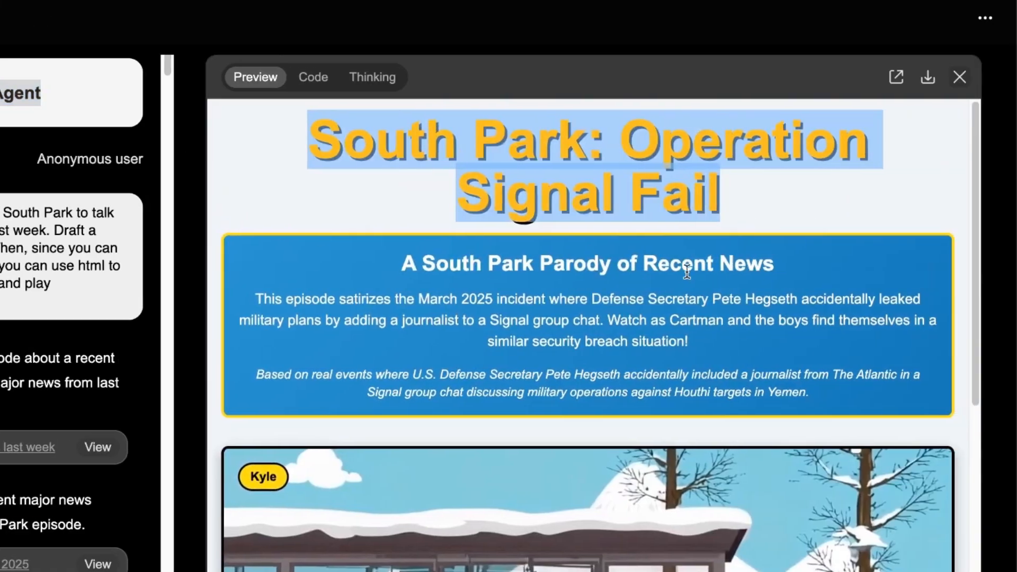
left_click_drag(401, 263, 758, 263)
scroll(456, 310, "down", 5)
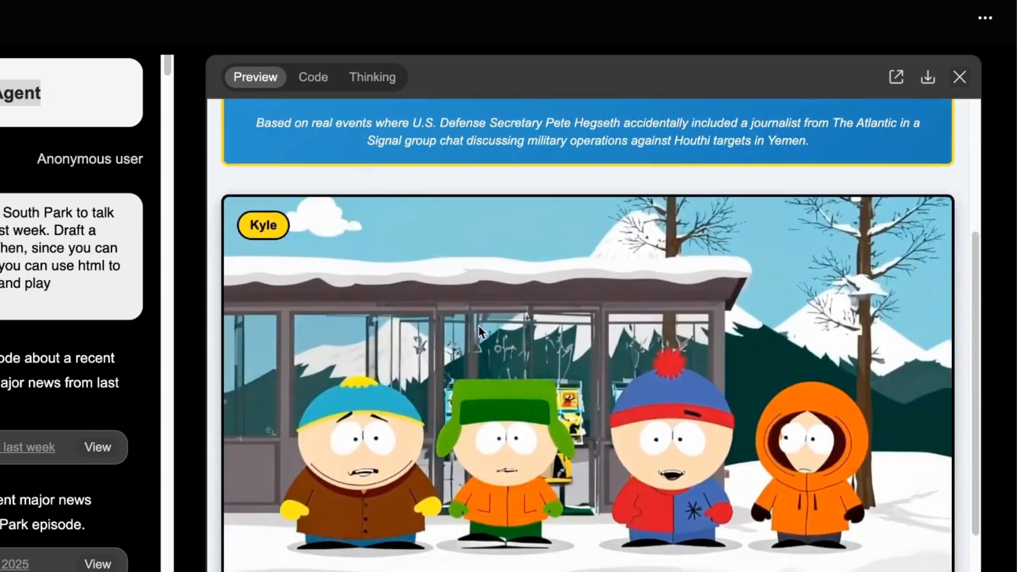
scroll(723, 457, "up", 5)
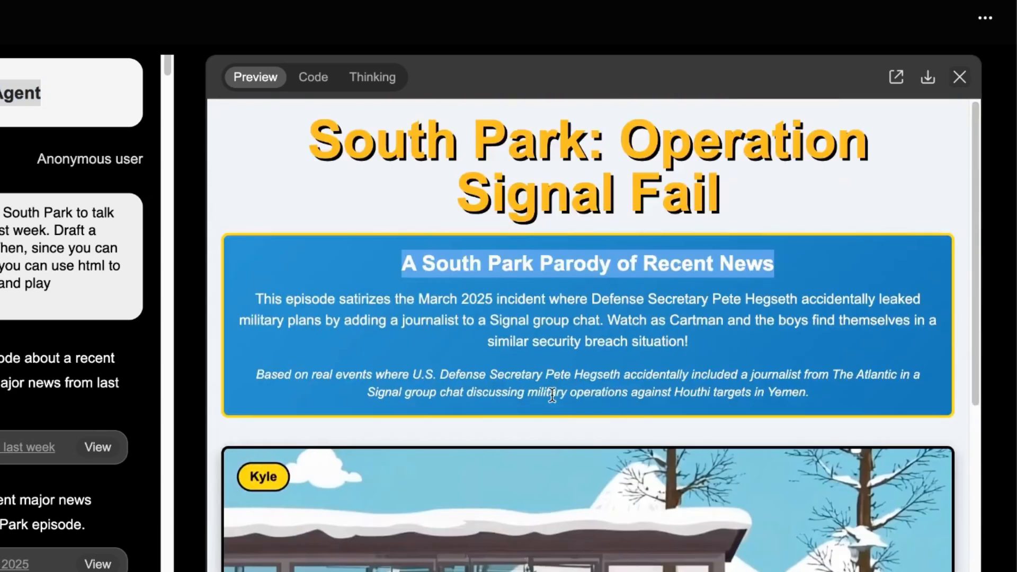
scroll(723, 457, "down", 6)
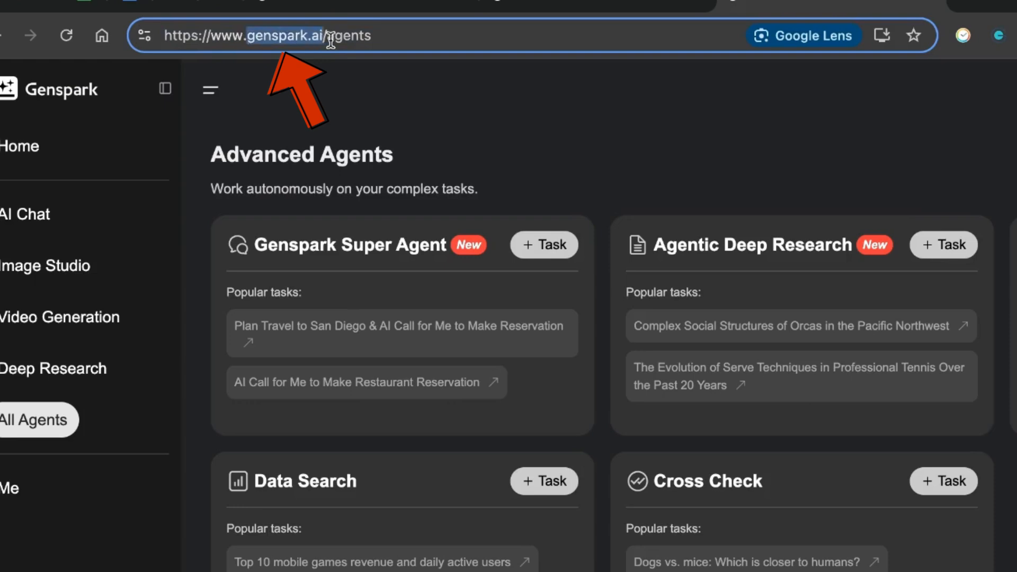
Step: Look through the Advanced Agents and Basic Agents offered on the Genspark agents page
left_click_drag(211, 142, 528, 167)
left_click(344, 138)
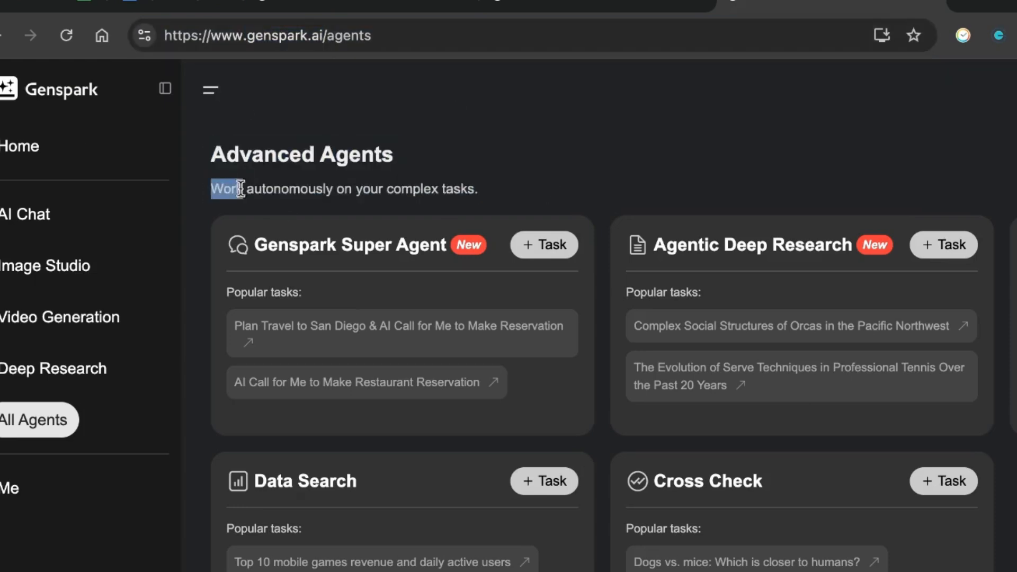
left_click_drag(241, 188, 419, 178)
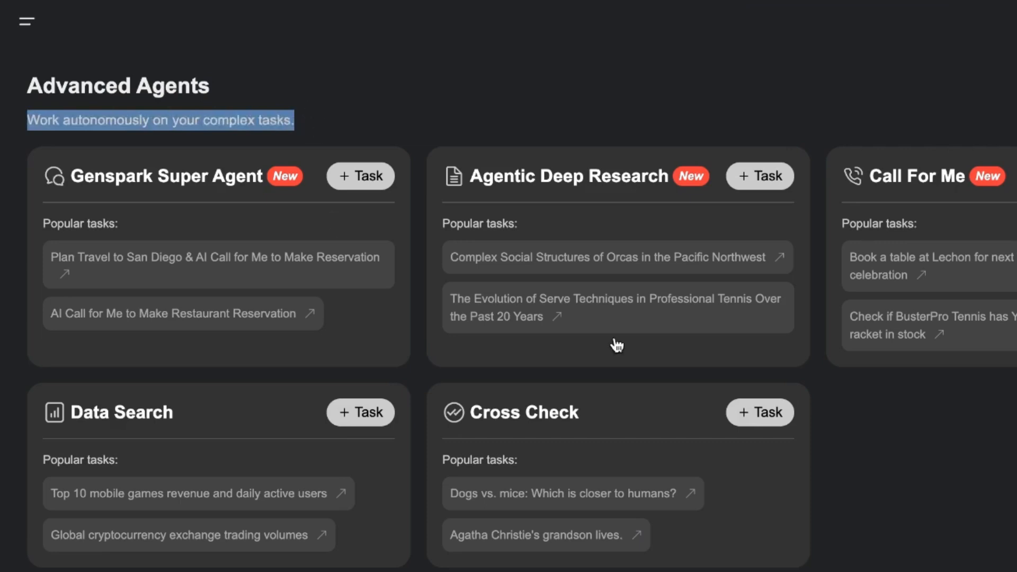
scroll(676, 519, "down", 3)
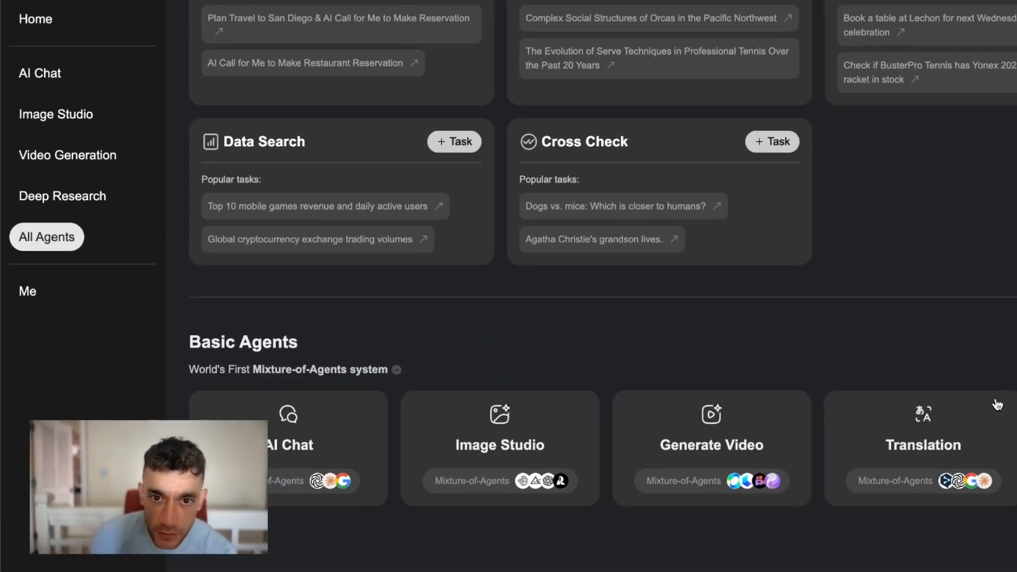
scroll(986, 295, "up", 3)
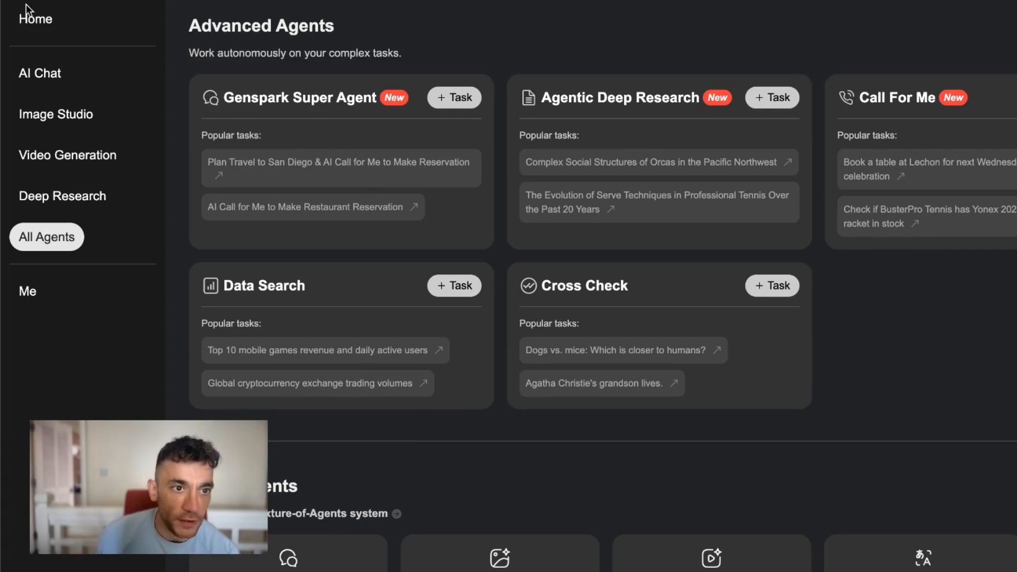
Step: Open today's SEO agency website research task from the account history
left_click(32, 24)
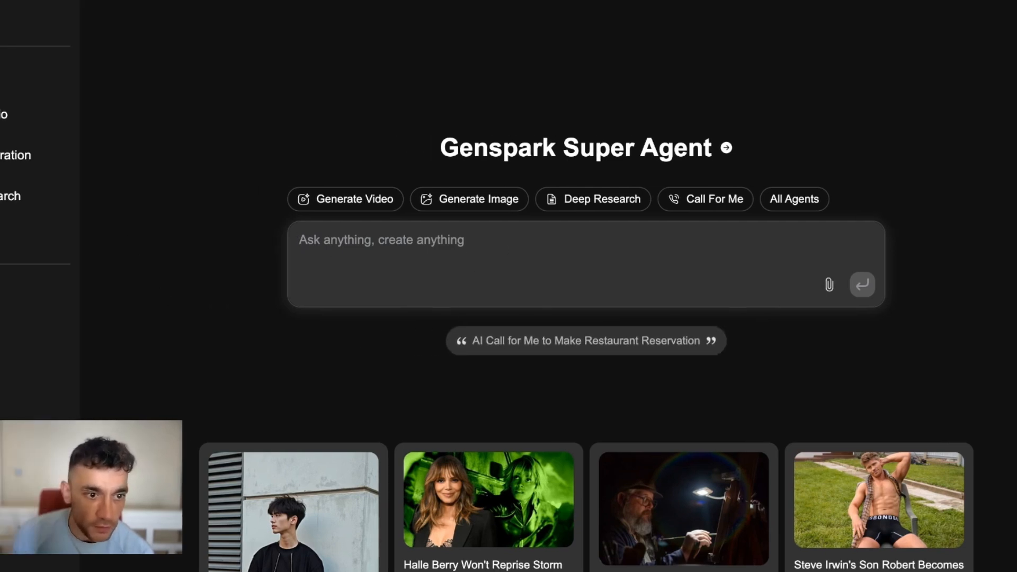
left_click(27, 291)
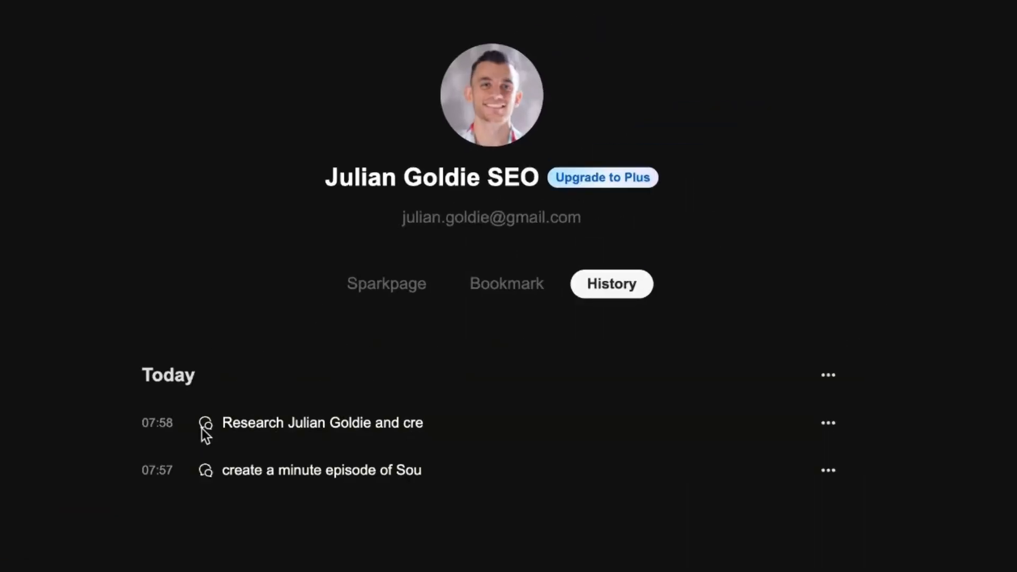
left_click(563, 271)
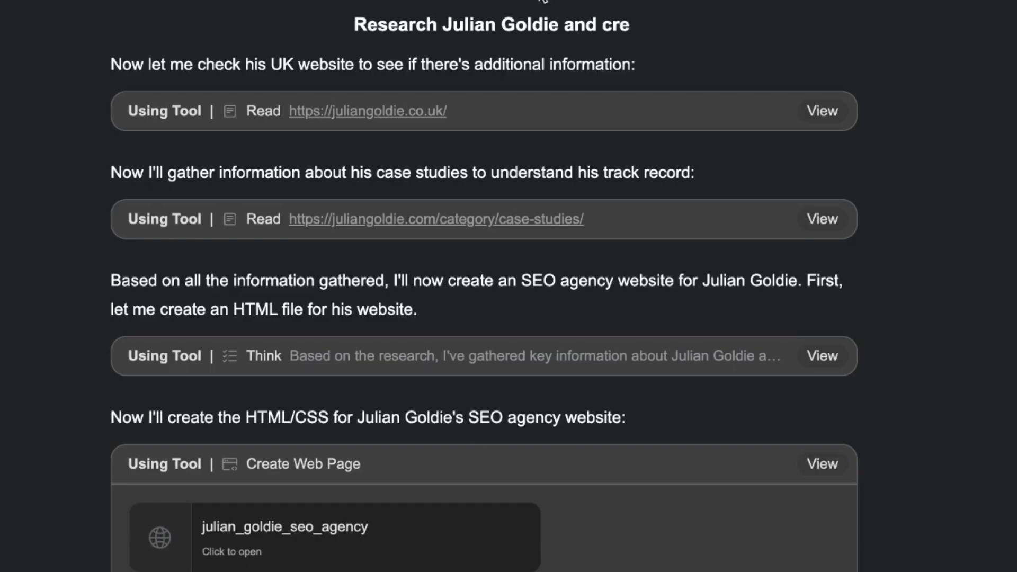
Step: Open the preview of the SEO agency web page created in this task
scroll(342, 278, "up", 10)
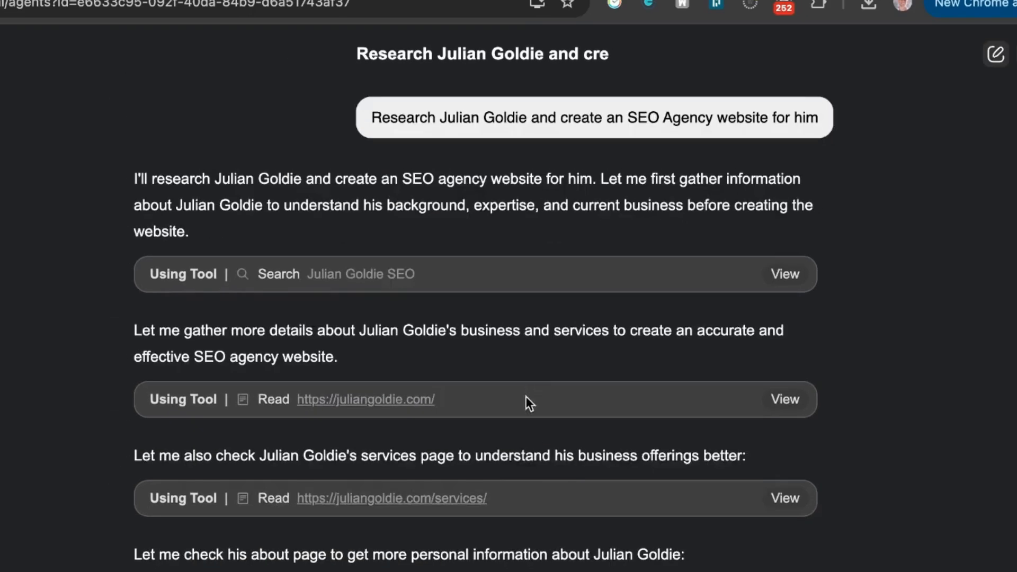
scroll(525, 397, "down", 15)
left_click(347, 521)
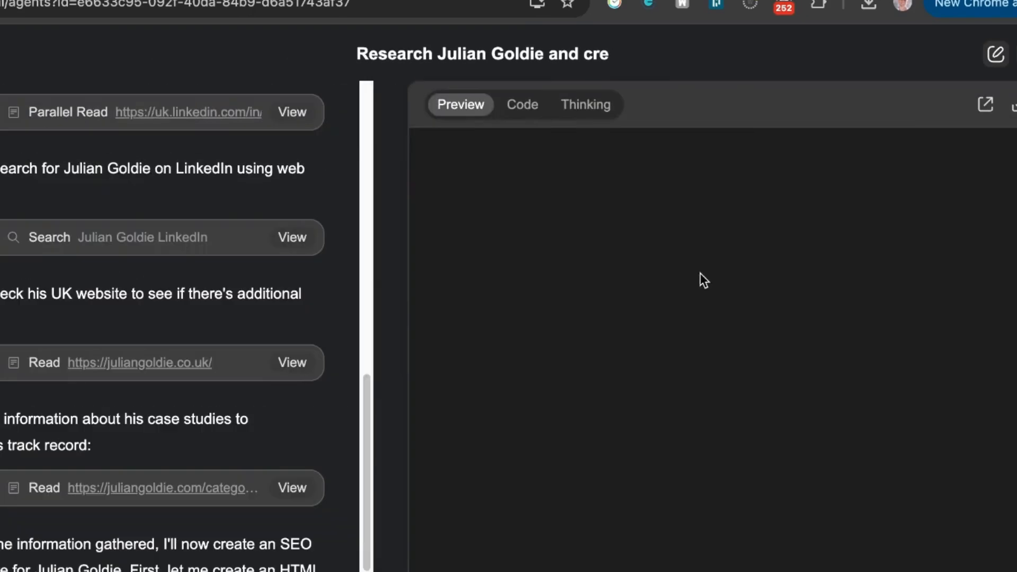
Step: Examine the previewed Goldie Agency page, including its statistics, services, case studies and testimonials
scroll(493, 226, "down", 15)
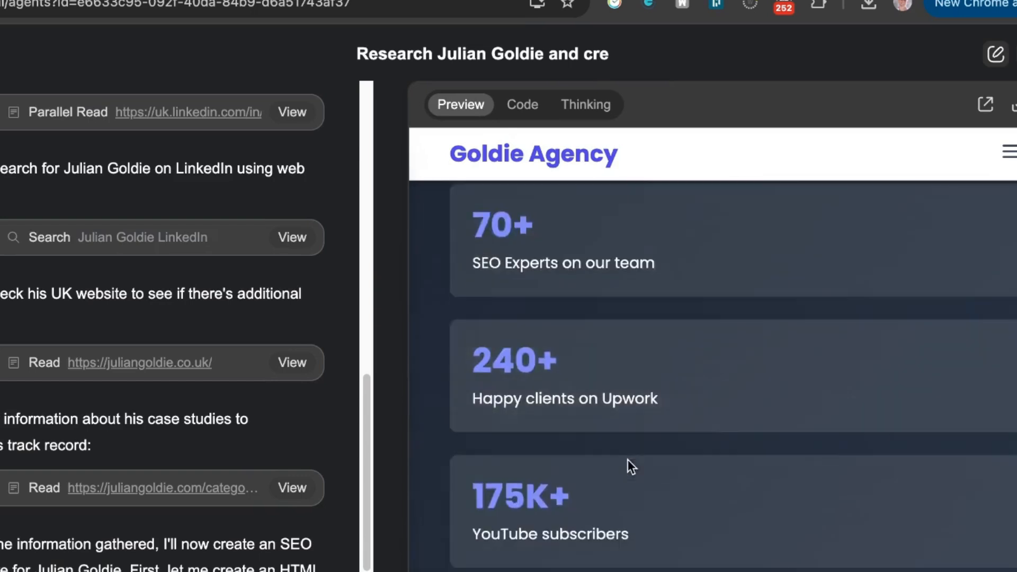
scroll(499, 462, "down", 15)
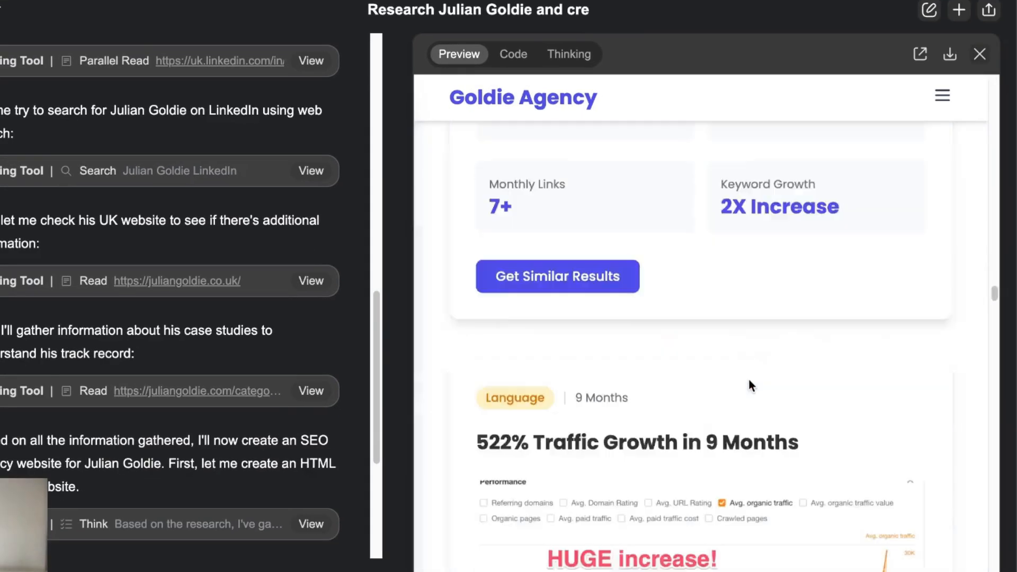
scroll(745, 392, "down", 15)
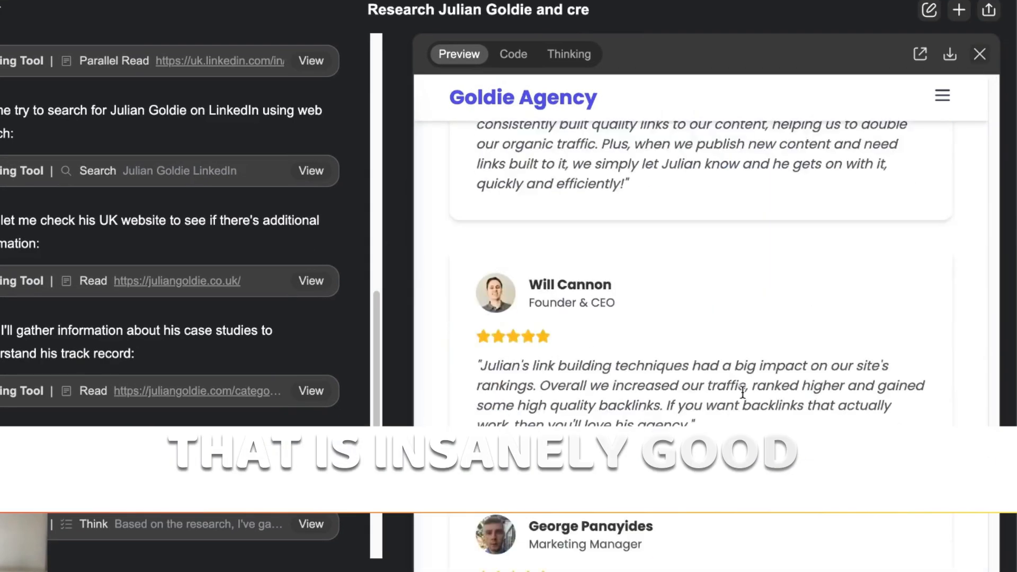
scroll(747, 381, "down", 5)
scroll(749, 374, "up", 20)
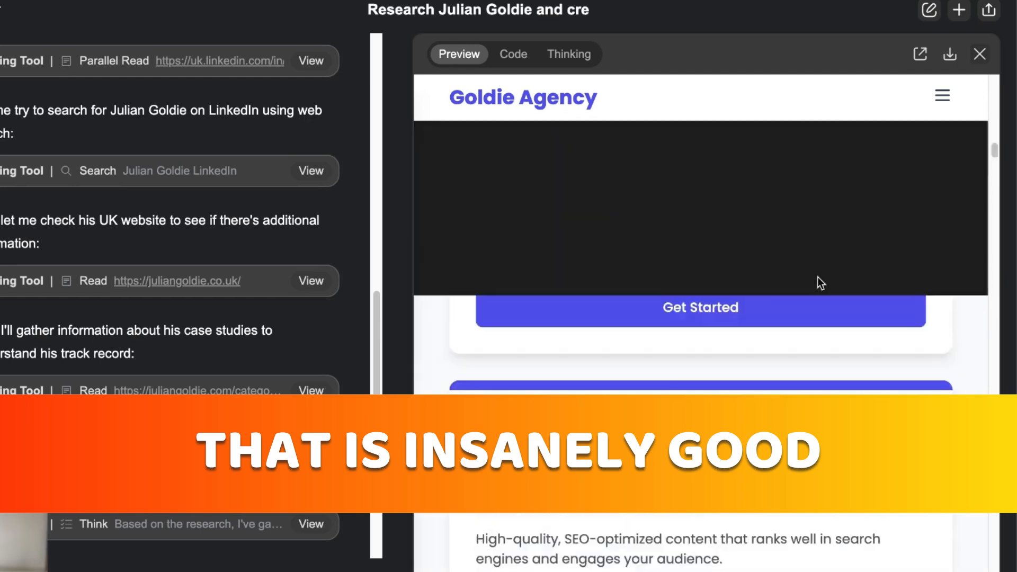
Step: Open the generated Goldie Agency page full size in its own tab and look it over
left_click(920, 54)
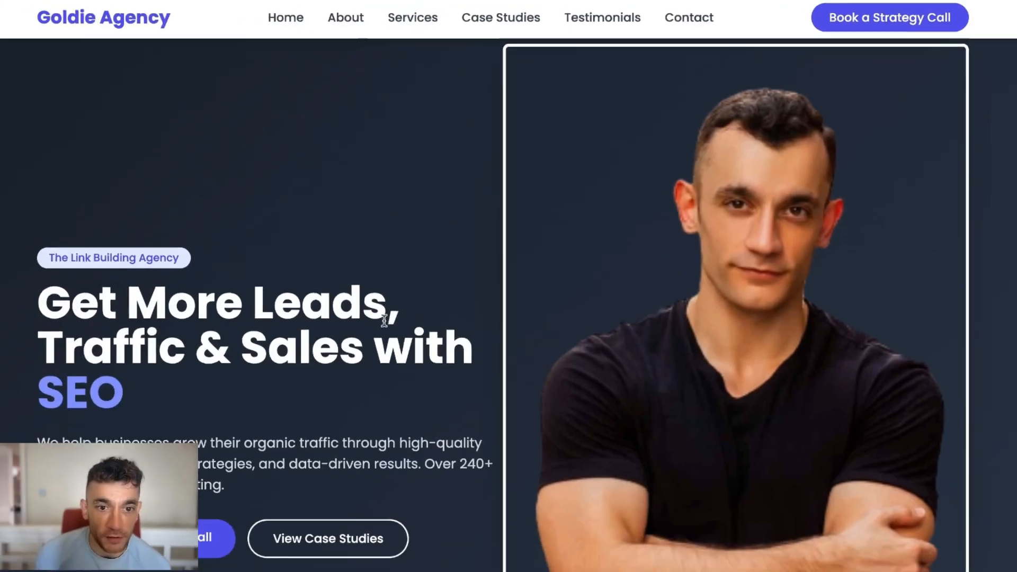
scroll(429, 379, "down", 10)
scroll(451, 318, "up", 15)
Step: Test the About, Services, Case Studies, Testimonials and Contact links in the generated page's navigation
left_click_drag(346, 17, 350, 27)
left_click(352, 24)
left_click(406, 22)
left_click(533, 22)
left_click(592, 22)
left_click(696, 24)
scroll(716, 308, "up", 15)
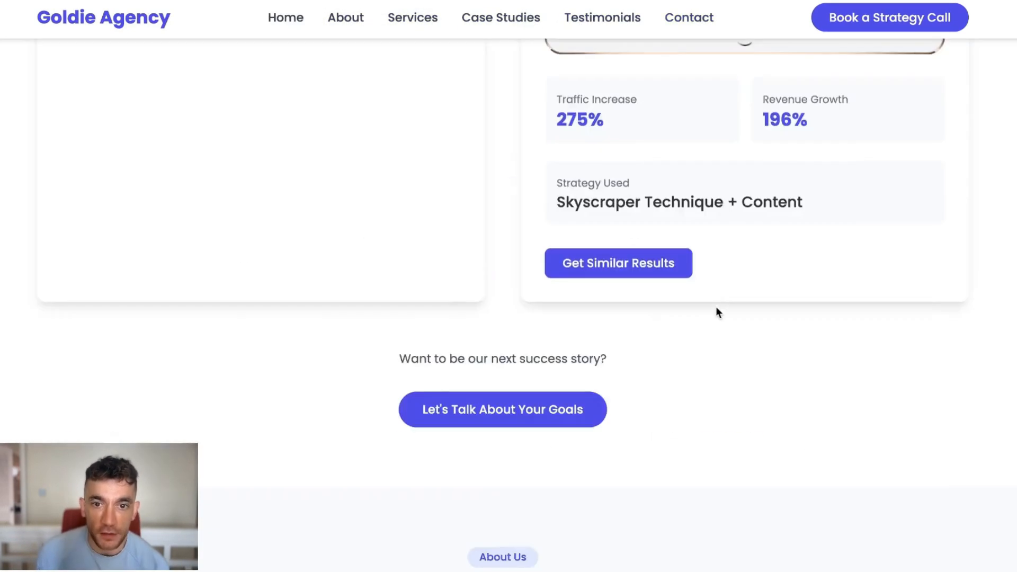
Step: Narrow the browser window to a mobile-like width and quit the code editor behind it
left_click_drag(1015, 243, 388, 210)
left_click(485, 13)
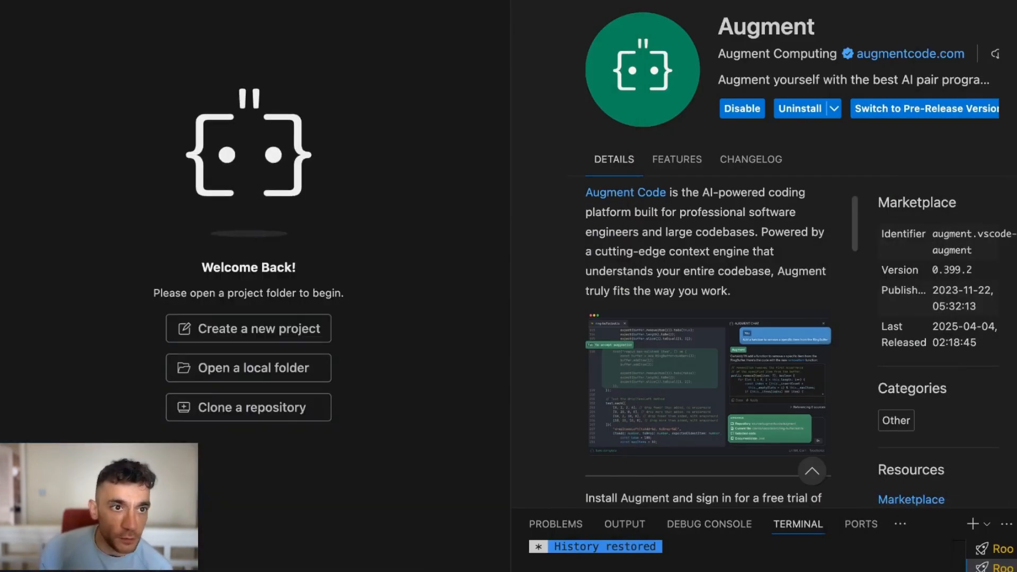
key("super+q")
left_click(487, 340)
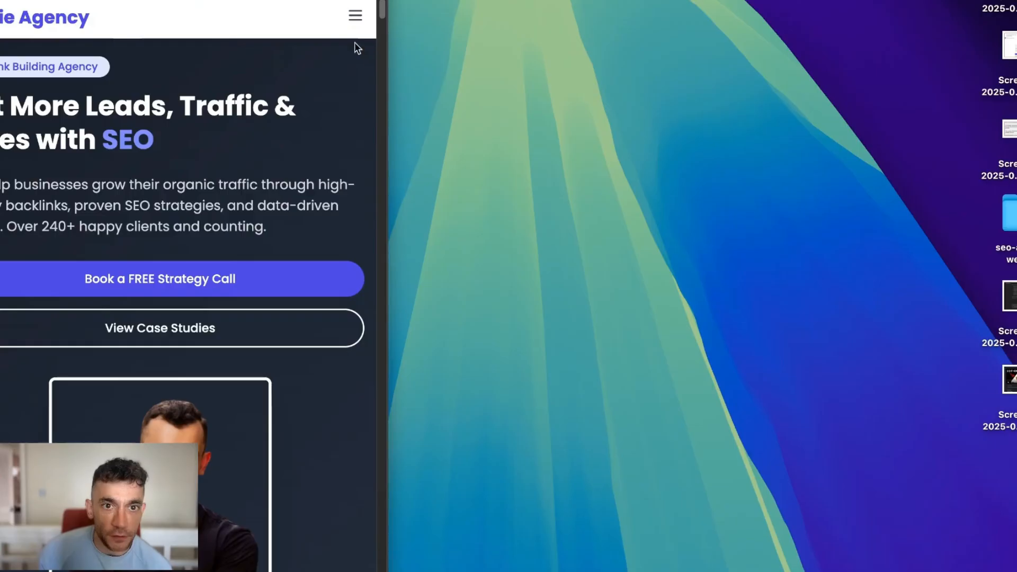
Step: Widen the browser window to a little over half the screen and check how the page layout adapts
scroll(403, 127, "down", 10)
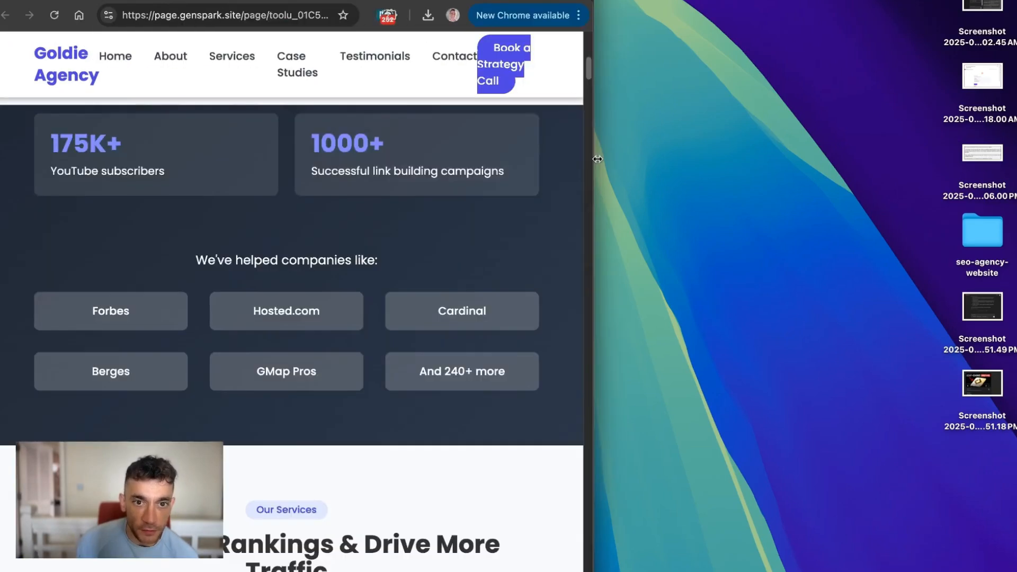
left_click_drag(596, 159, 602, 159)
scroll(428, 159, "up", 10)
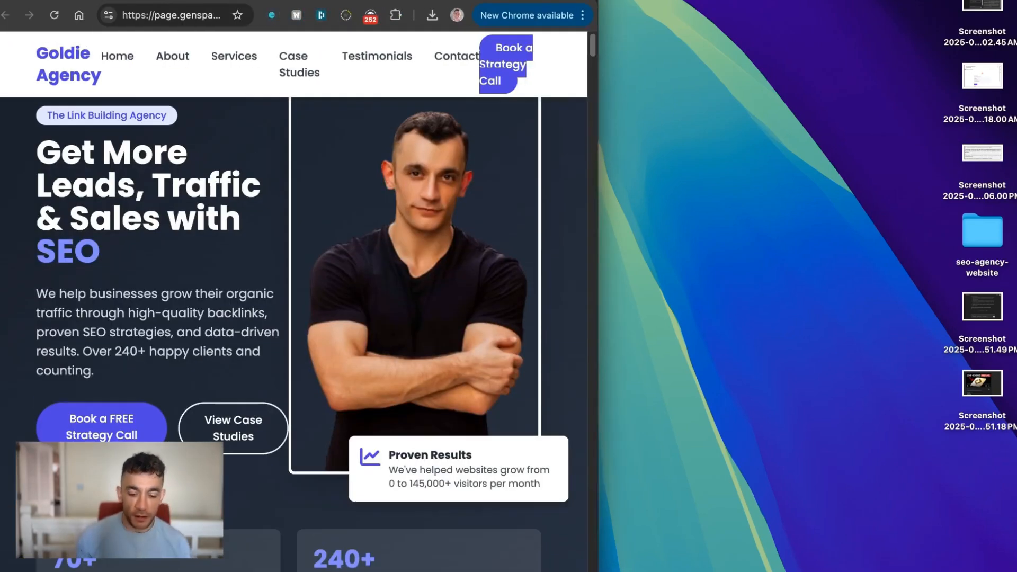
Step: Open the agency's existing website, juliangoldie.com, in a new tab
key("super+t")
type("juliangoldi")
key("Return")
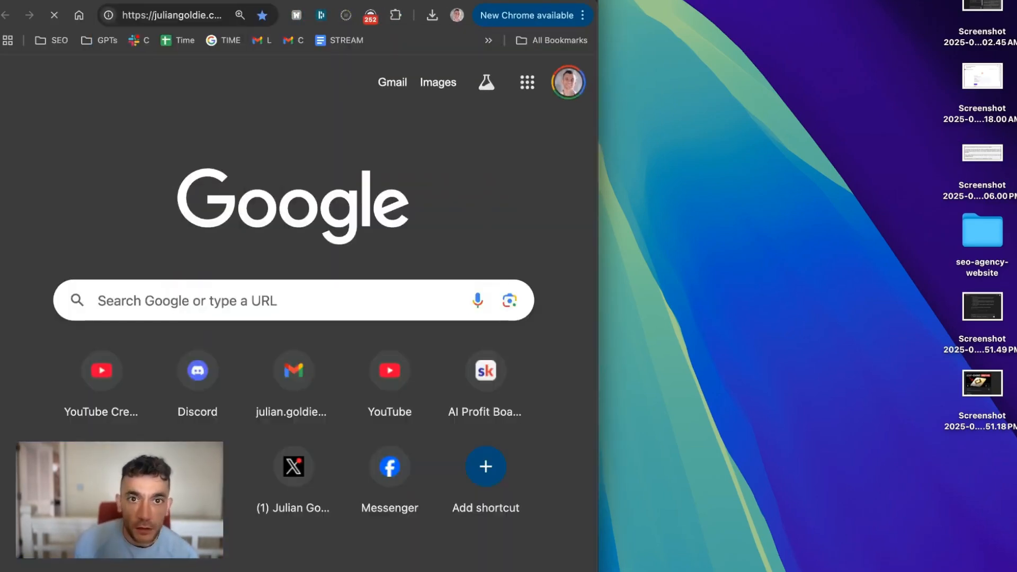
Step: Move the existing agency website into a separate window and size it to sit beside the generated page
left_click_drag(484, 1, 609, 0)
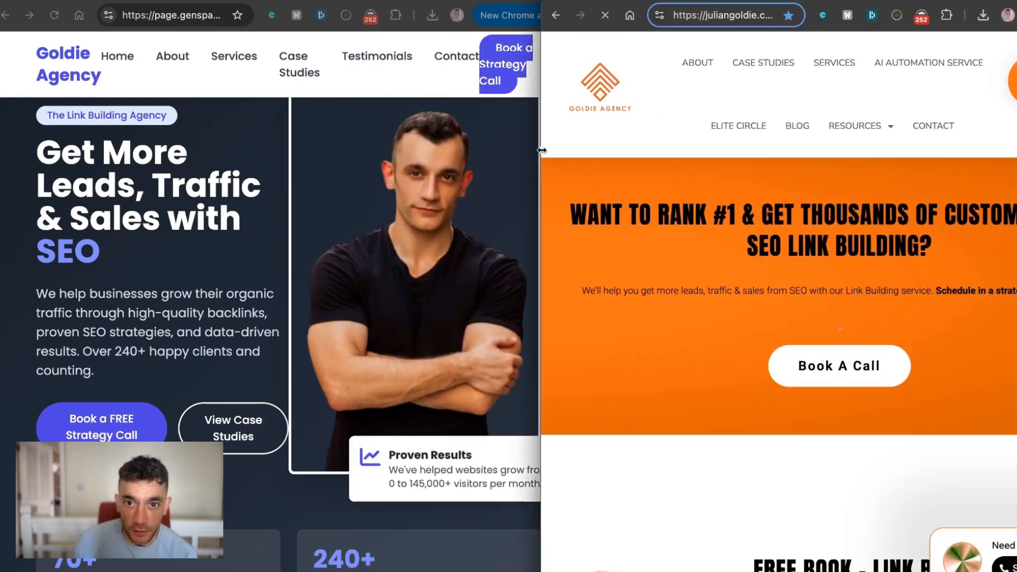
left_click_drag(542, 150, 750, 150)
left_click_drag(1016, 0, 895, 1)
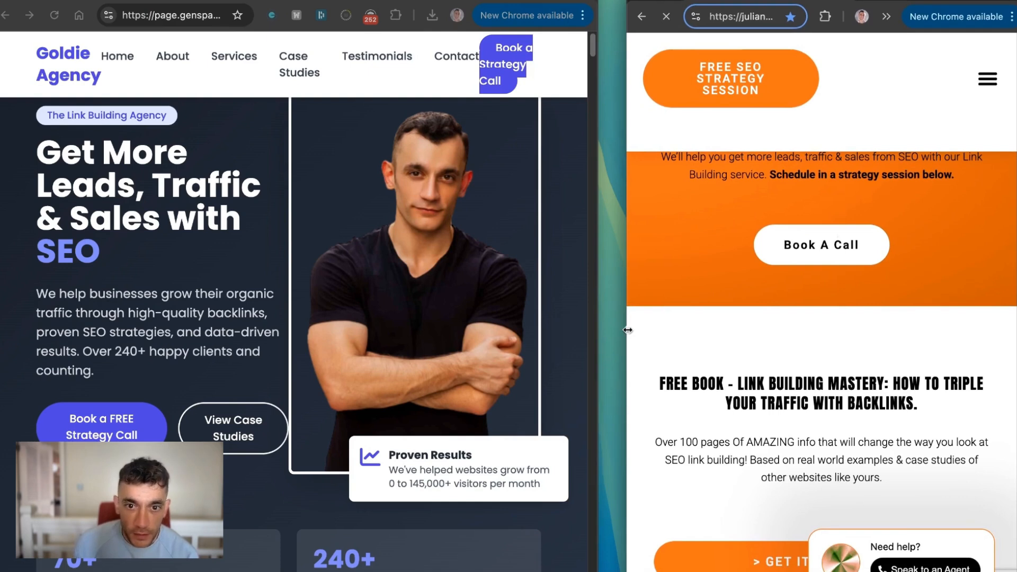
Step: Widen the existing agency website's window to meet the generated page and reduce its zoom to 67%
left_click_drag(627, 330, 599, 330)
key("ctrl+minus")
key("ctrl+minus")
key("ctrl+minus")
key("ctrl+minus")
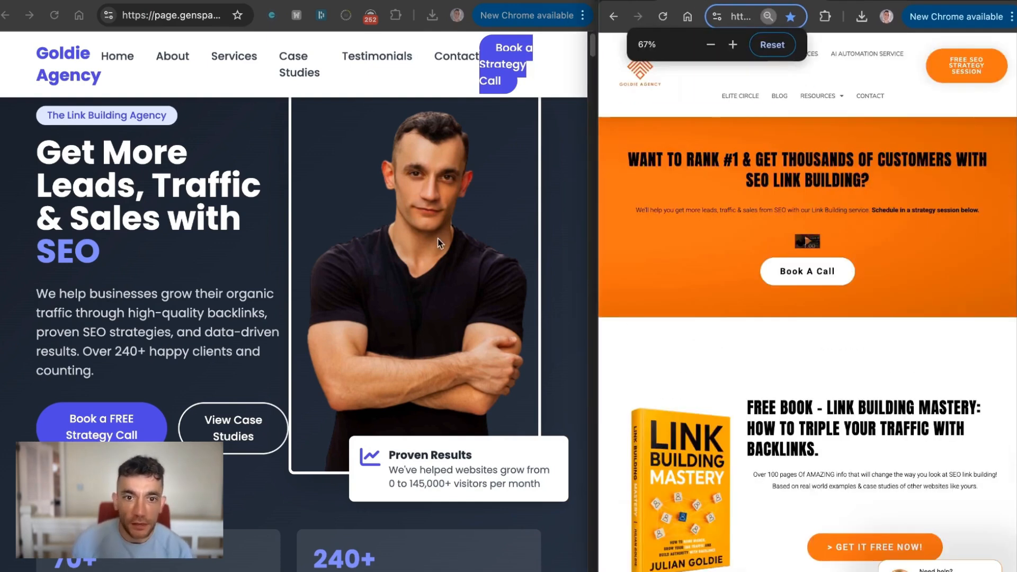
Step: Review the generated page's services, case studies and strategy session offer beside the existing site, and return to its beginning
left_click(263, 180)
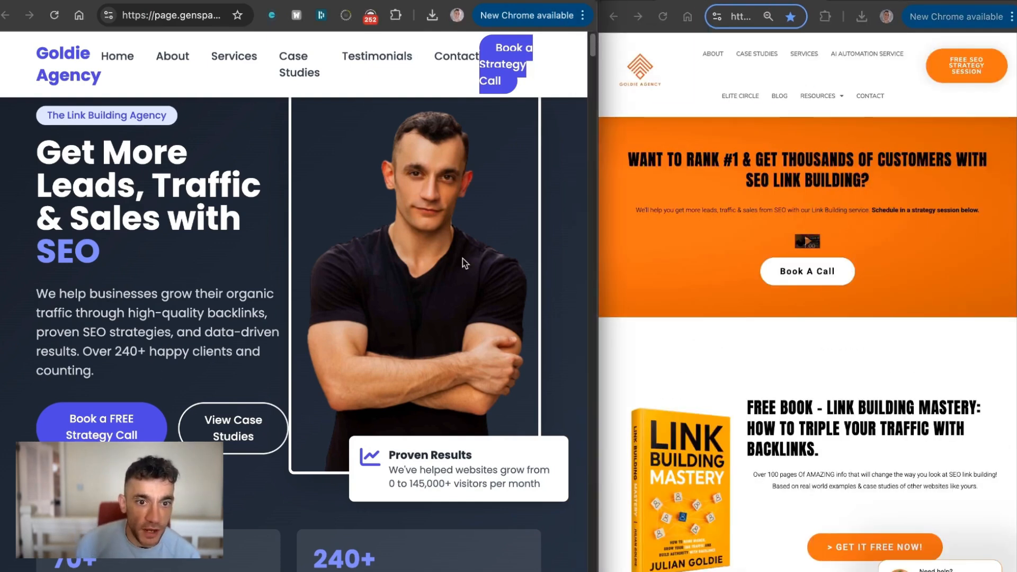
scroll(181, 300, "down", 20)
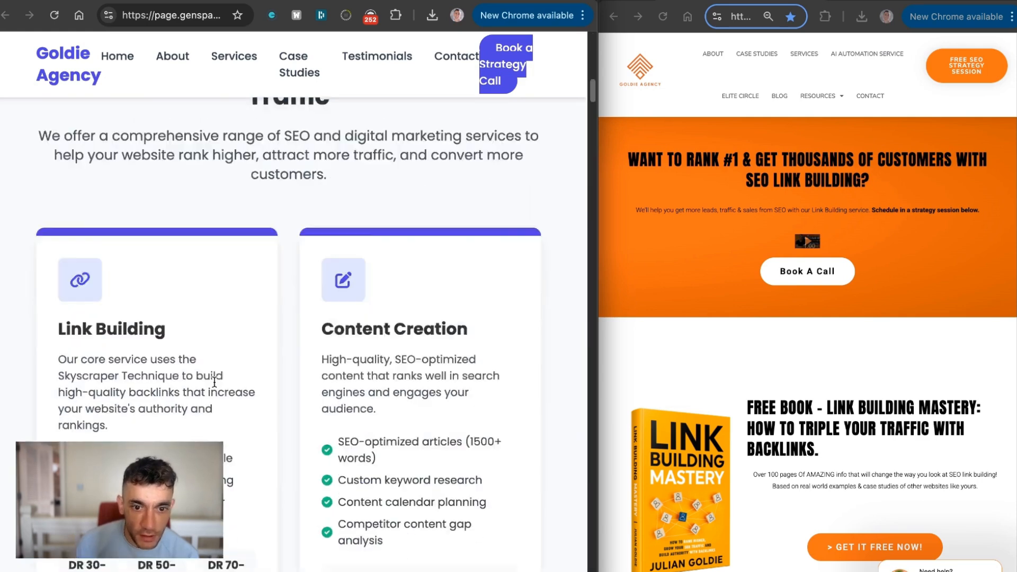
scroll(278, 438, "down", 20)
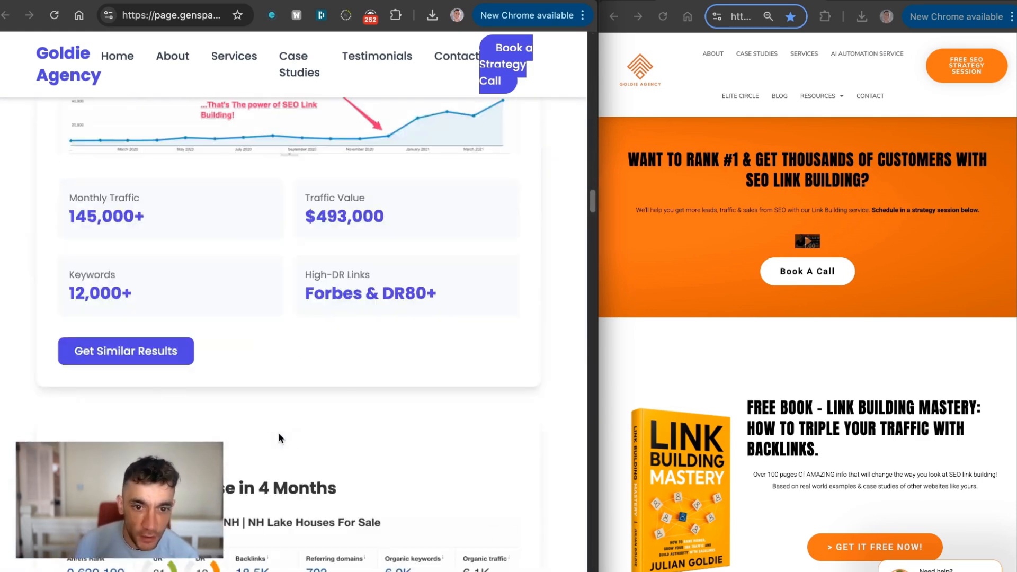
scroll(830, 324, "down", 20)
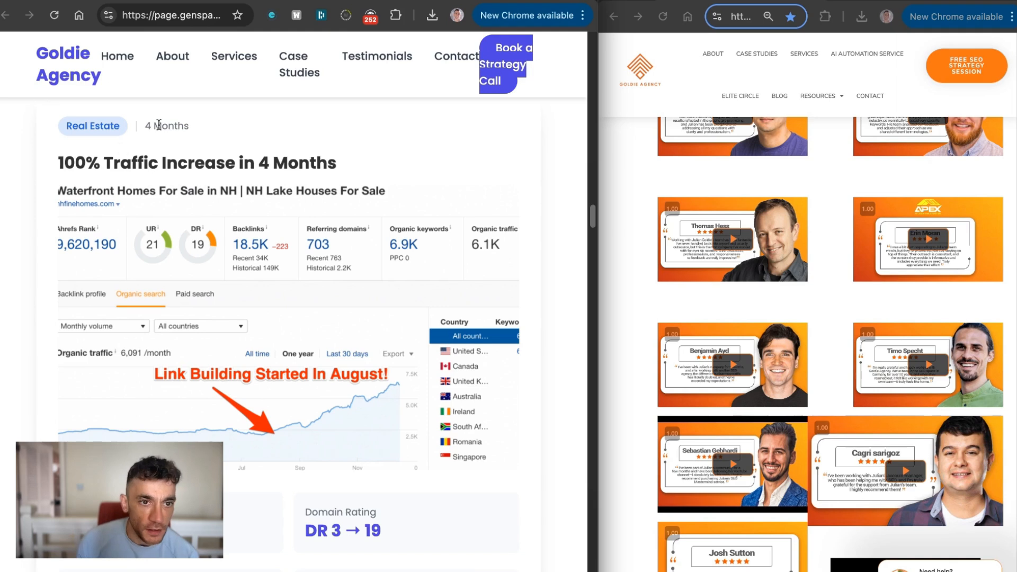
scroll(172, 263, "down", 20)
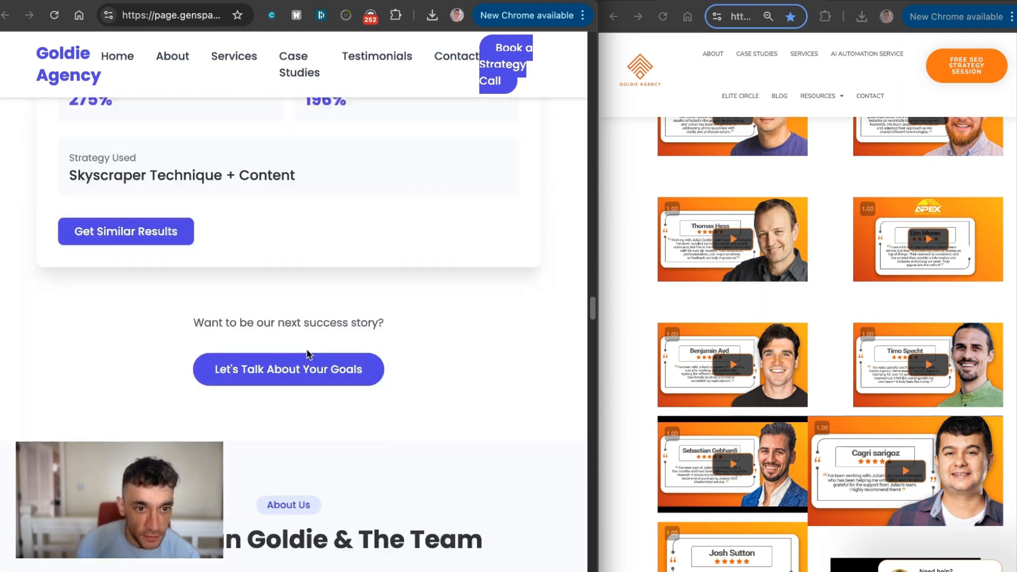
scroll(308, 355, "down", 20)
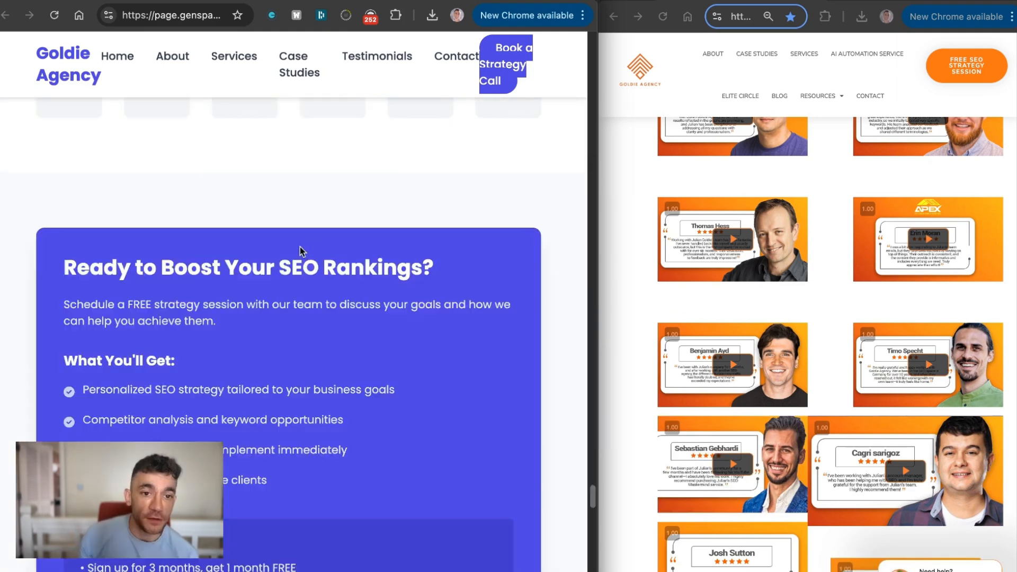
scroll(338, 256, "up", 20)
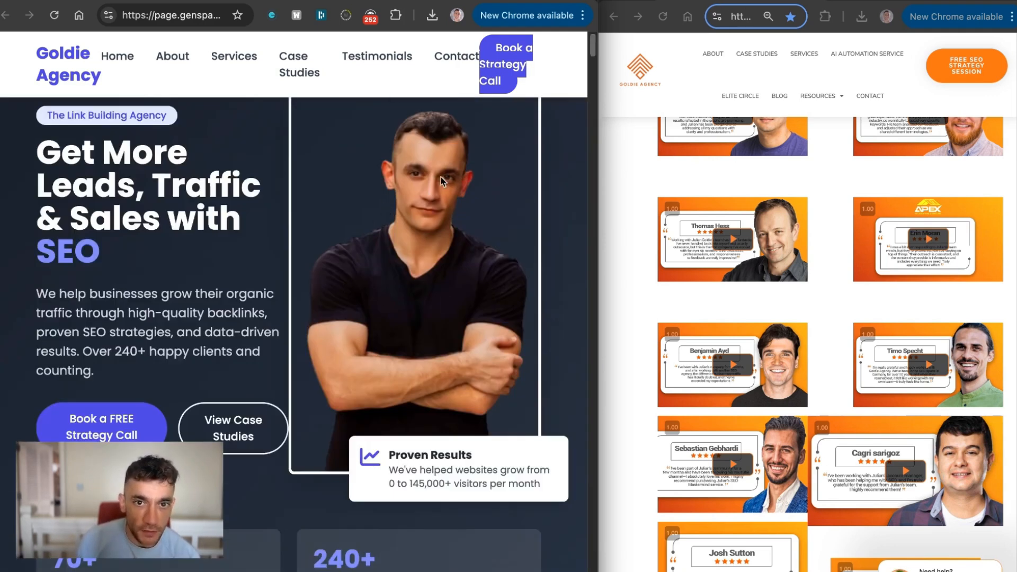
Step: Go to the generated page's About section and review it through to the Frequently Asked Questions
left_click(173, 56)
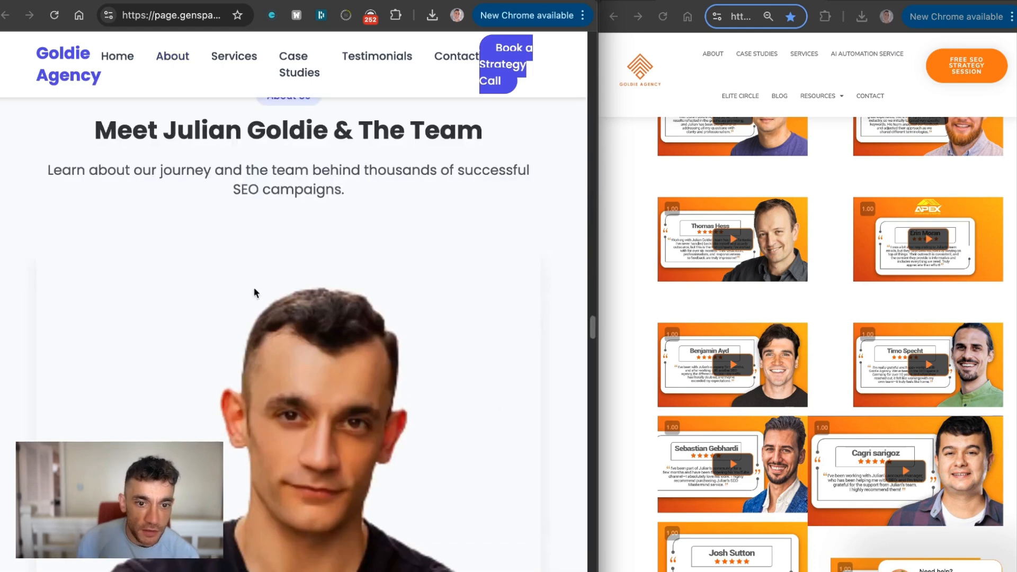
scroll(245, 343, "down", 5)
scroll(245, 343, "down", 20)
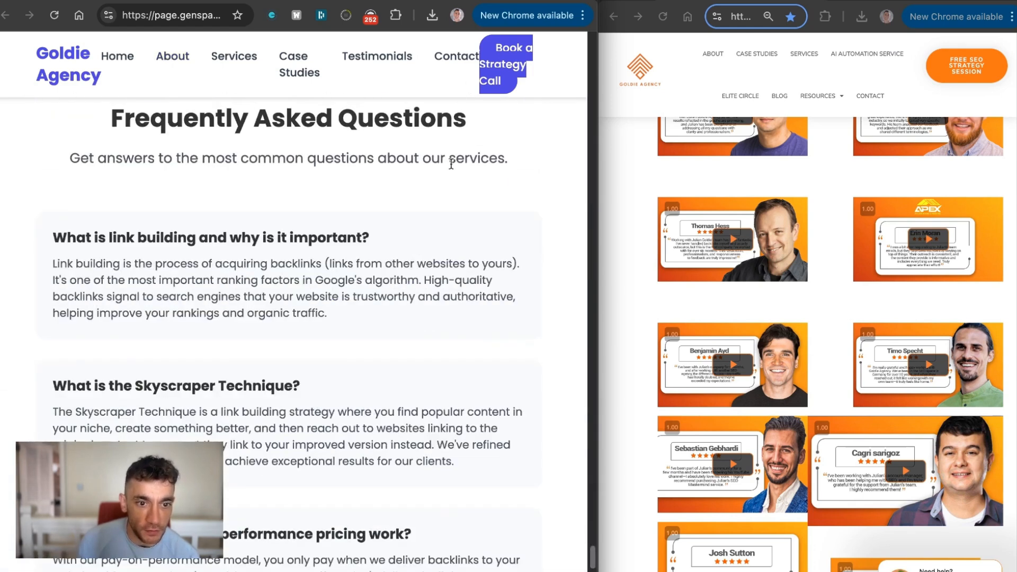
scroll(450, 159, "up", 10)
Step: Leave the side-by-side comparison and review the generated page's hero section at full browser width
left_click(406, 2)
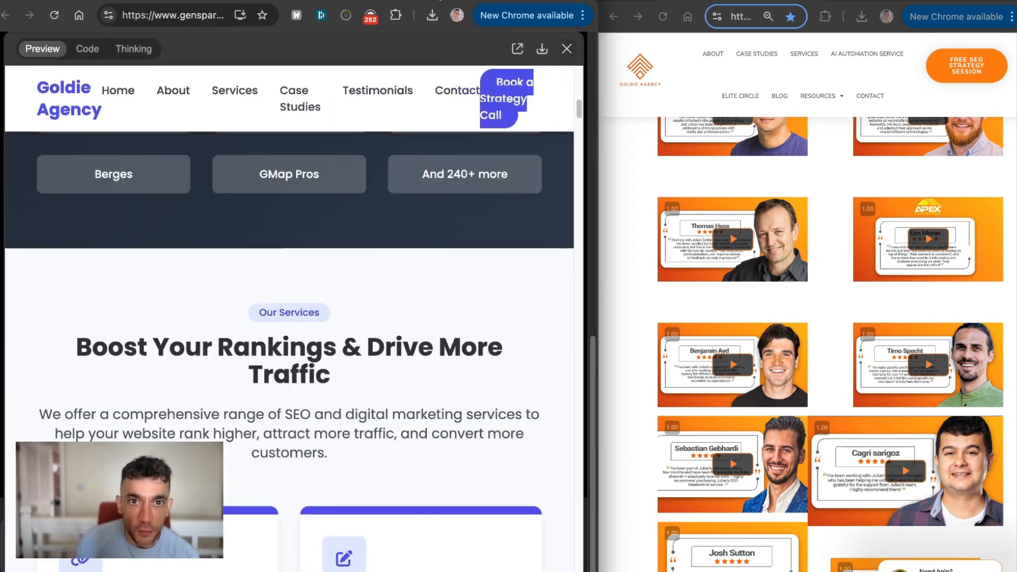
left_click(586, 1)
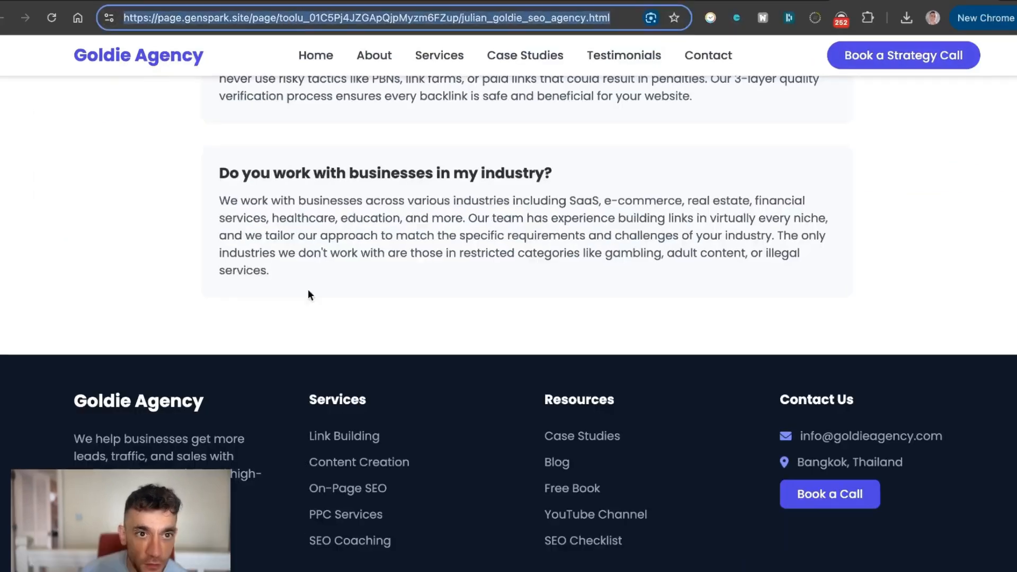
scroll(396, 279, "up", 20)
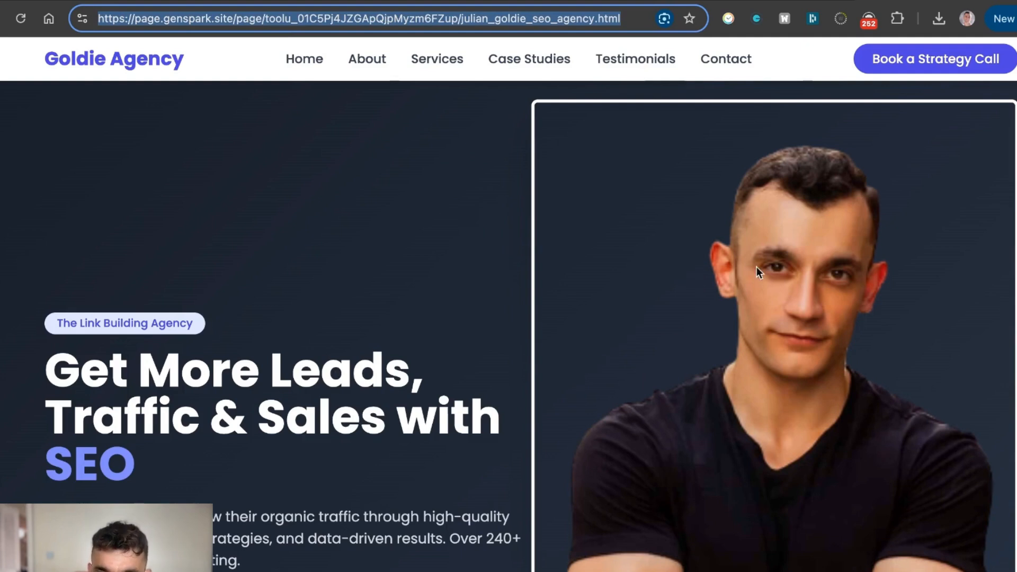
left_click(728, 224)
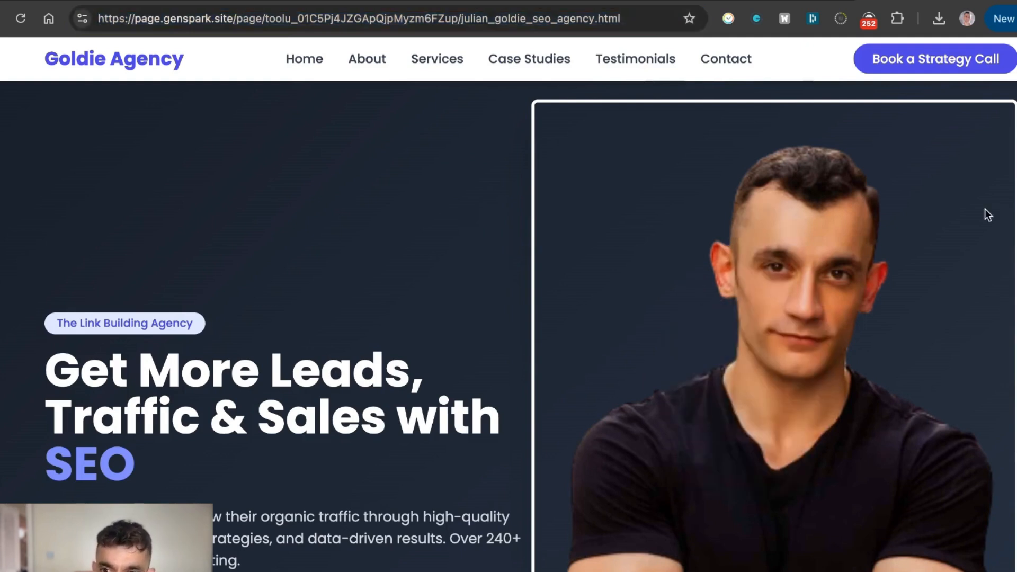
scroll(984, 212, "down", 5)
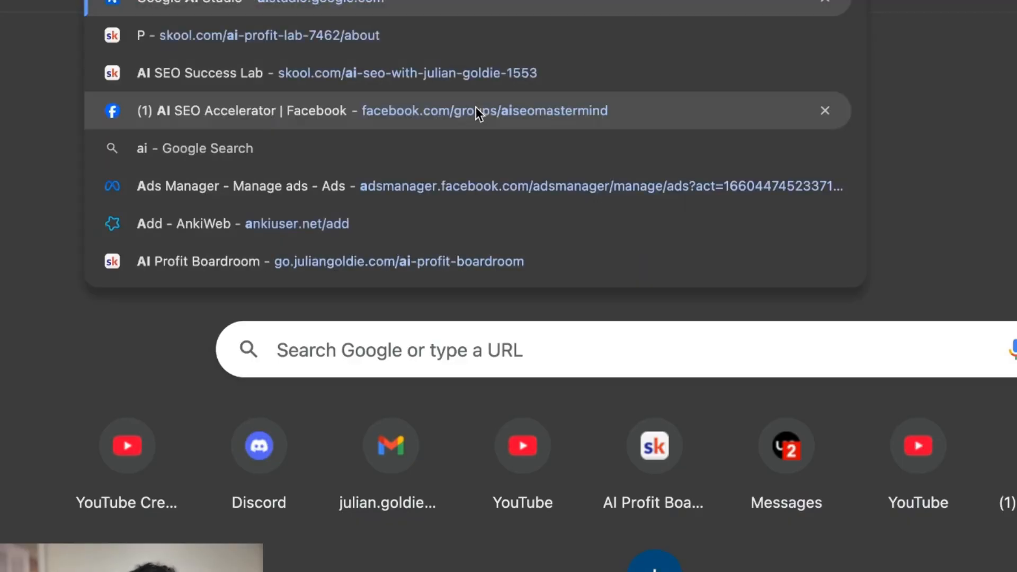
Step: Open the AI Profit Boardroom community page in the browser
type("por")
key("Return")
key("ctrl+l")
type("ai pro")
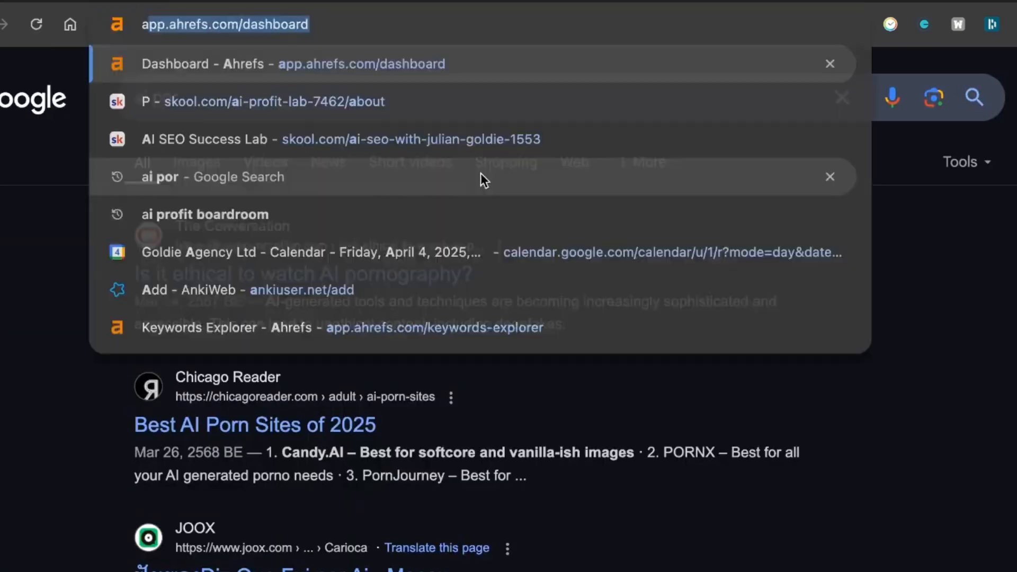
key("Return")
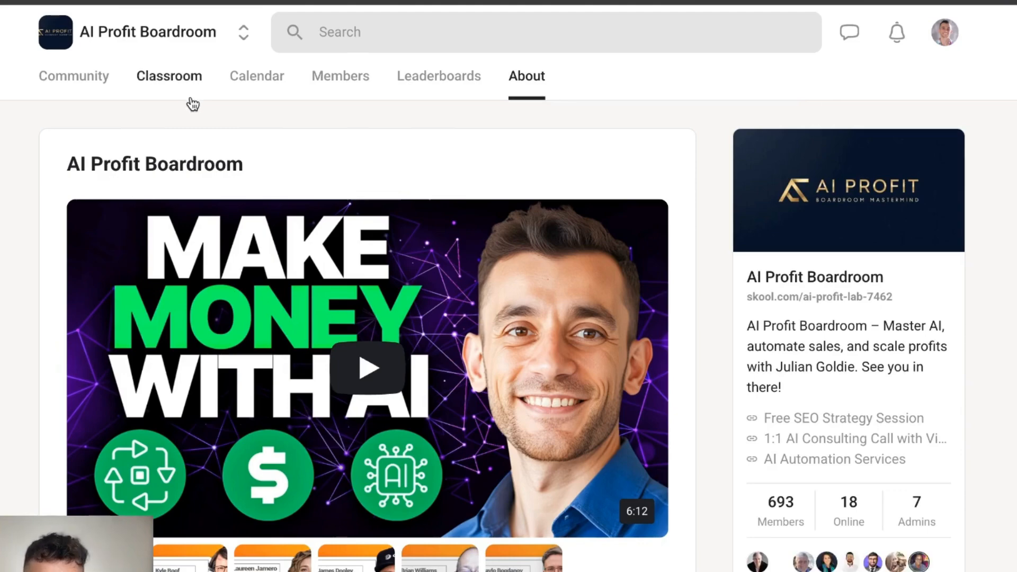
Step: Find the "Manus AI: Build Anything" lesson in the classroom's SOP collection and open its website example
left_click(293, 139)
scroll(771, 221, "down", 12)
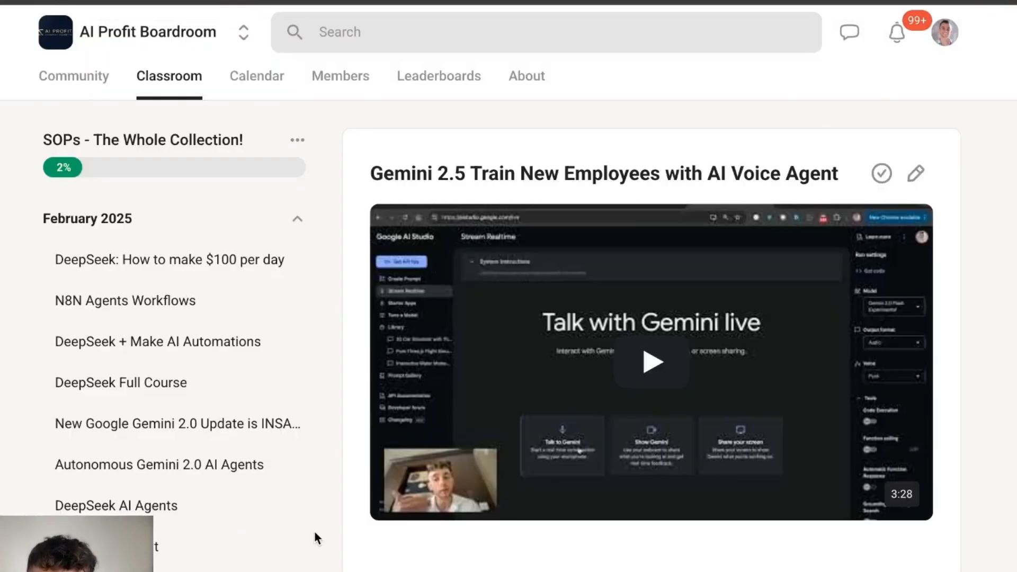
scroll(280, 560, "down", 9)
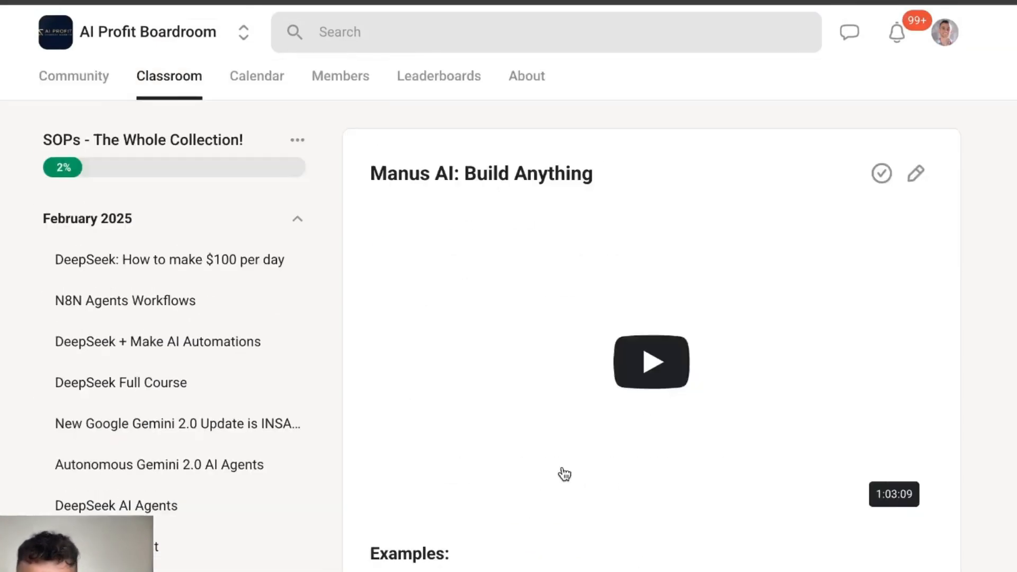
scroll(504, 244, "down", 5)
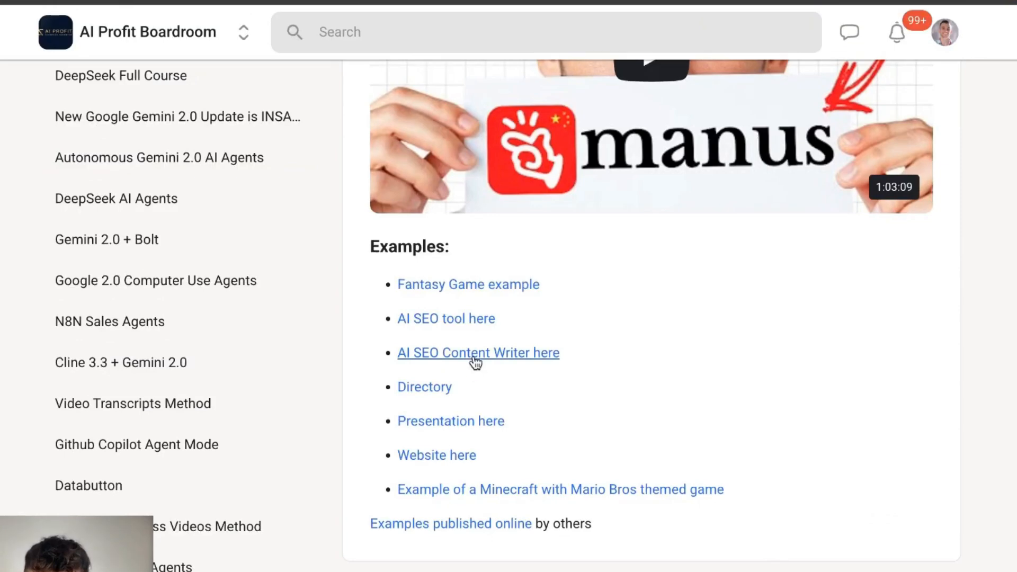
left_click(452, 466)
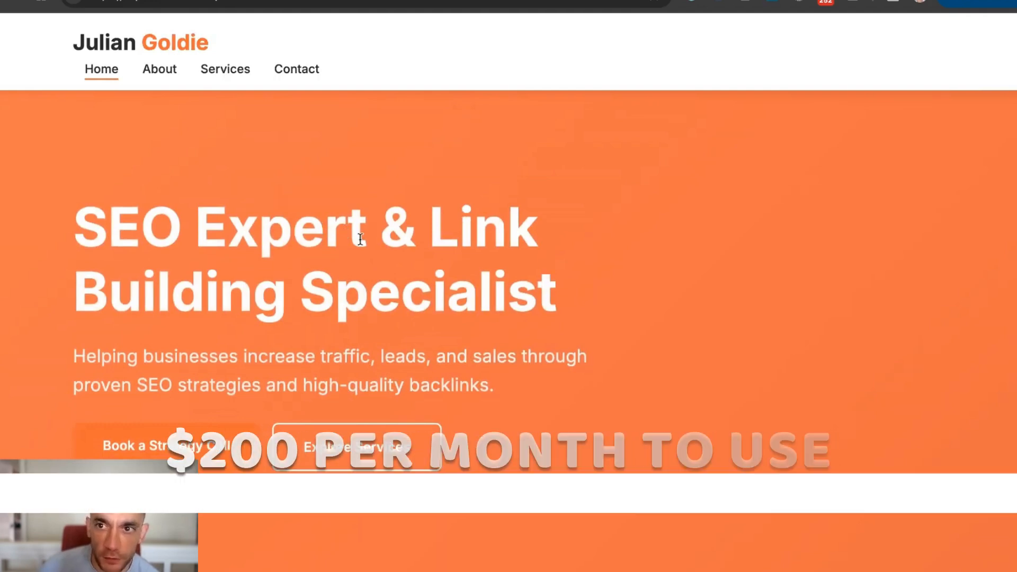
Step: Examine the Manus-built website's hero headline, statistics, About section and expertise list
scroll(370, 275, "down", 3)
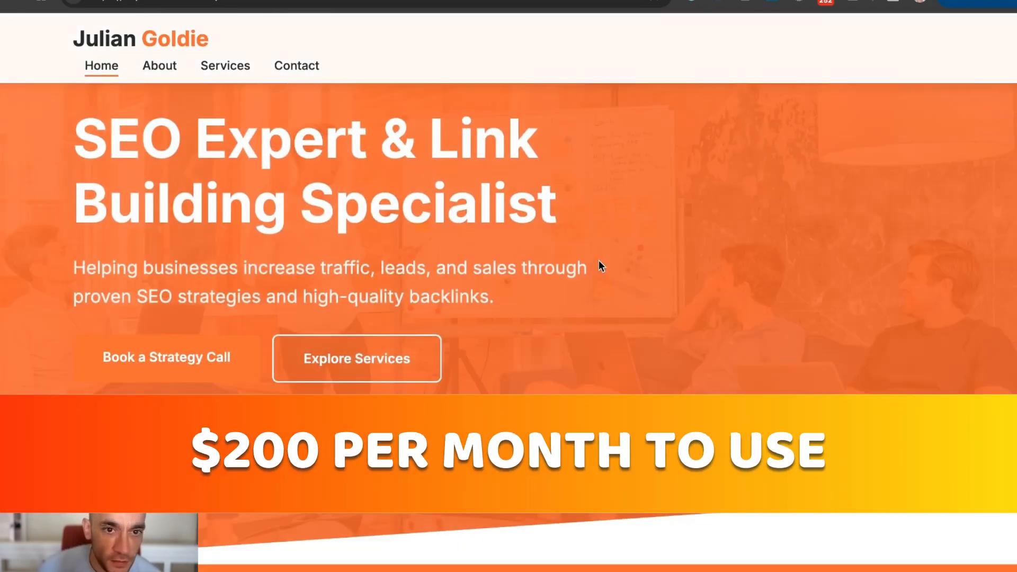
scroll(601, 265, "up", 3)
scroll(609, 327, "down", 20)
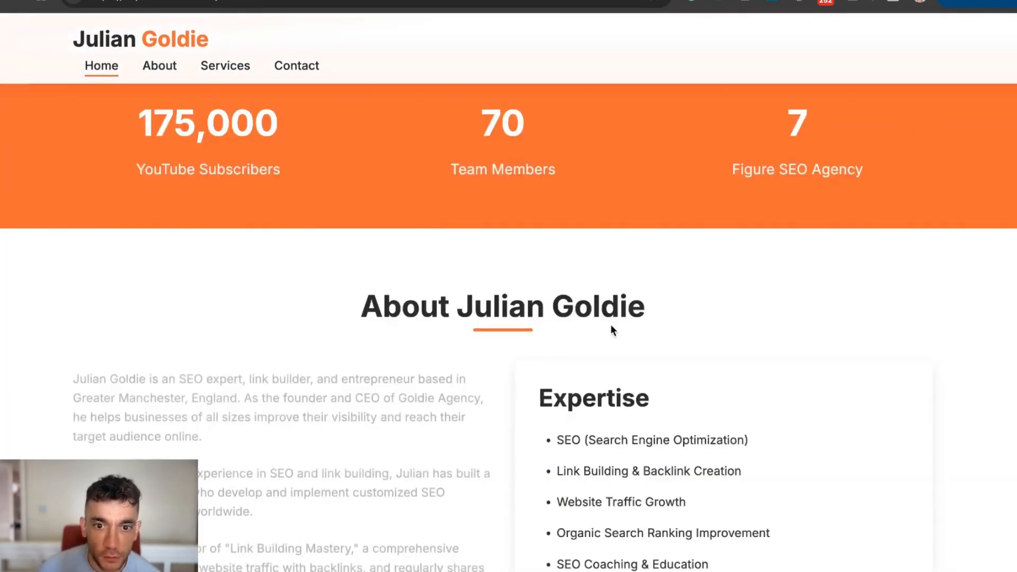
scroll(579, 455, "down", 2)
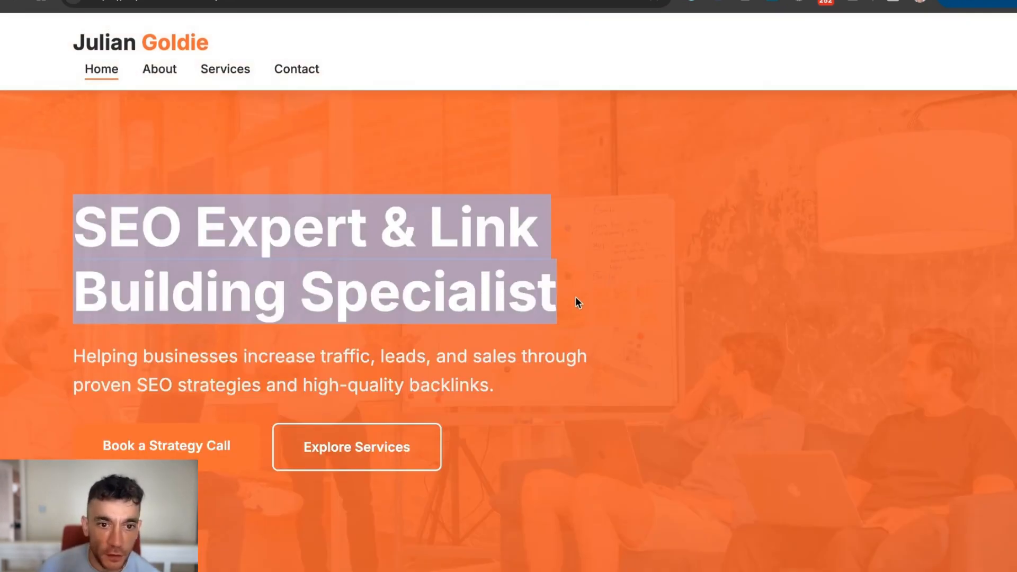
left_click(563, 270)
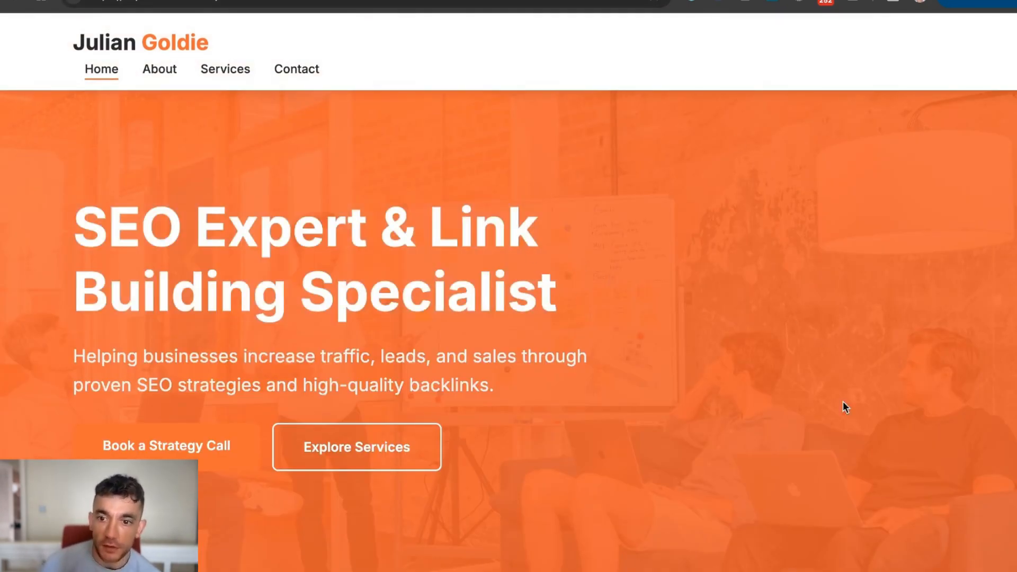
scroll(951, 377, "down", 20)
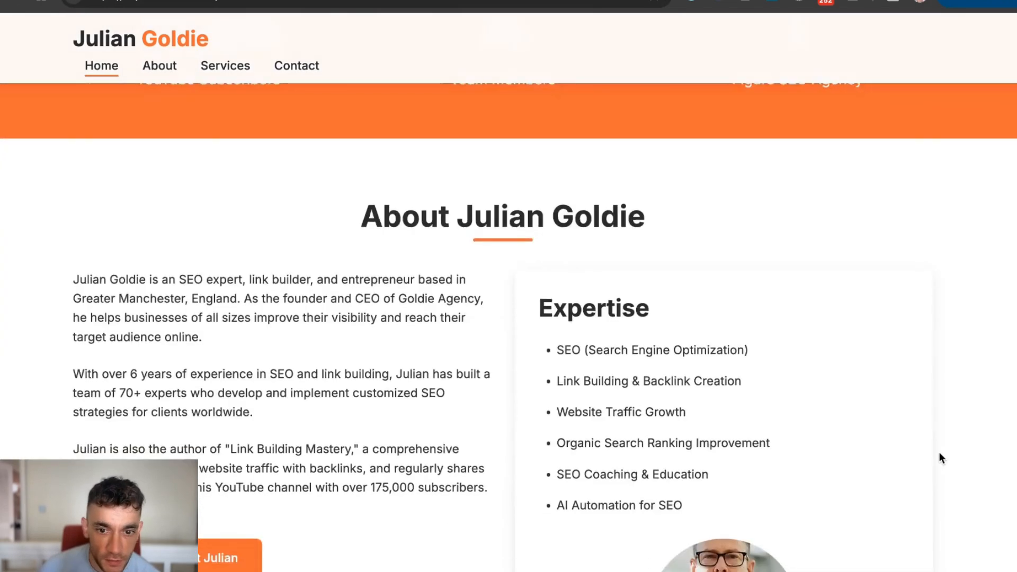
Step: Return to the Genspark-generated page and highlight its "The Link Building Agency" tagline and the main headline
scroll(898, 525, "up", 20)
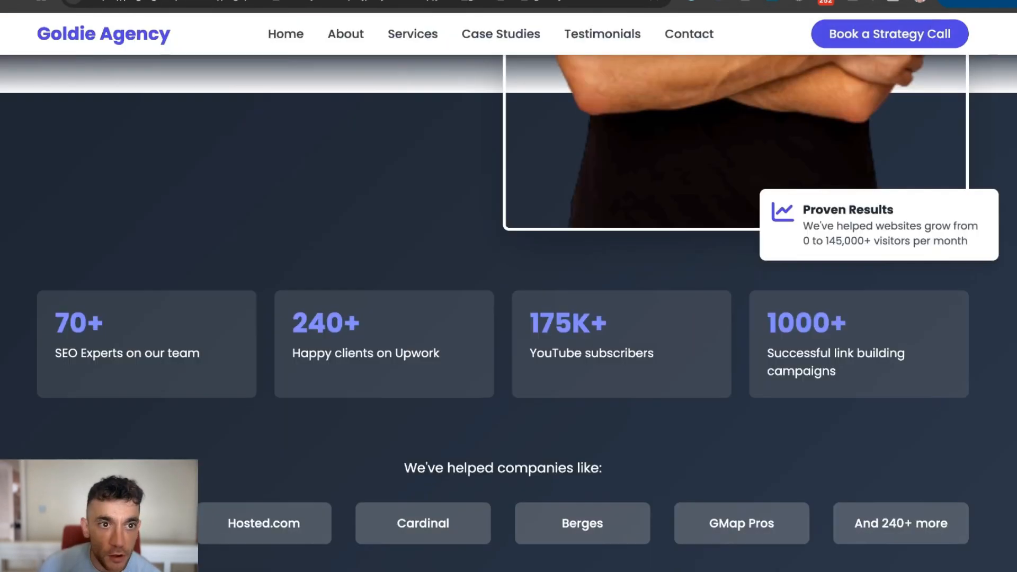
scroll(524, 302, "up", 5)
left_click_drag(31, 259, 268, 289)
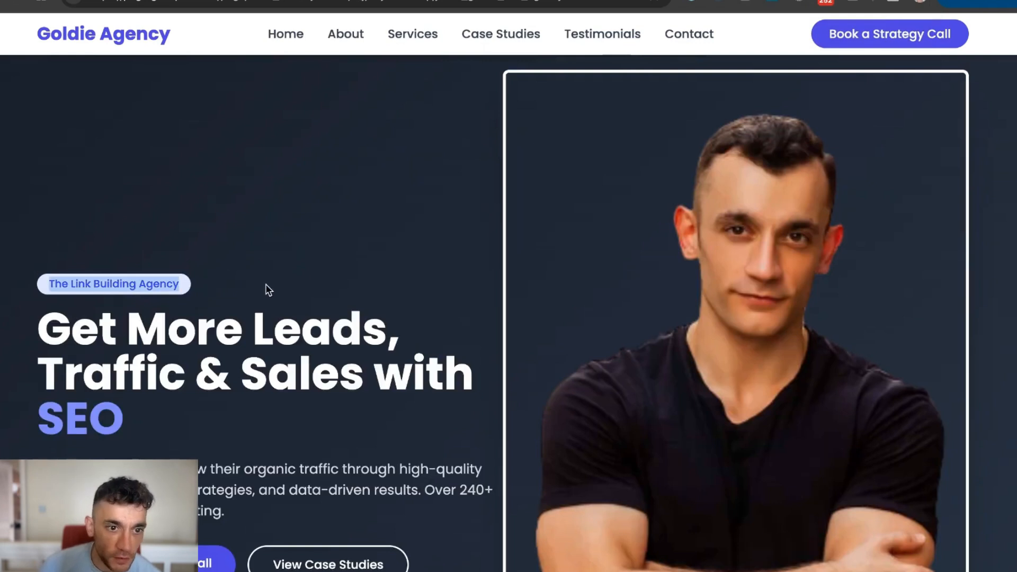
left_click_drag(40, 316, 367, 429)
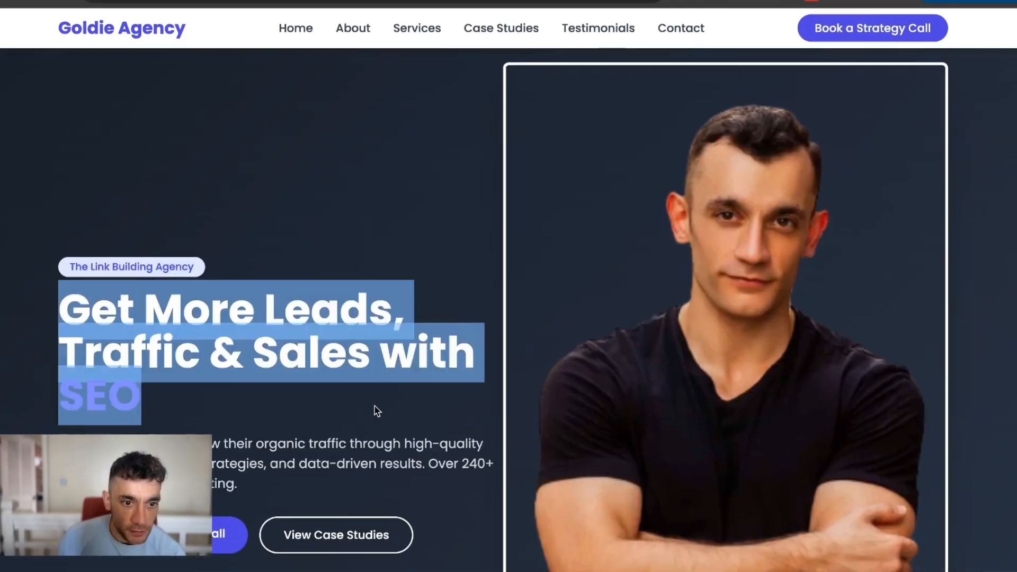
Step: Compare the Manus site's hero section with the Genspark page's hero text and call-to-action buttons
scroll(692, 338, "down", 5)
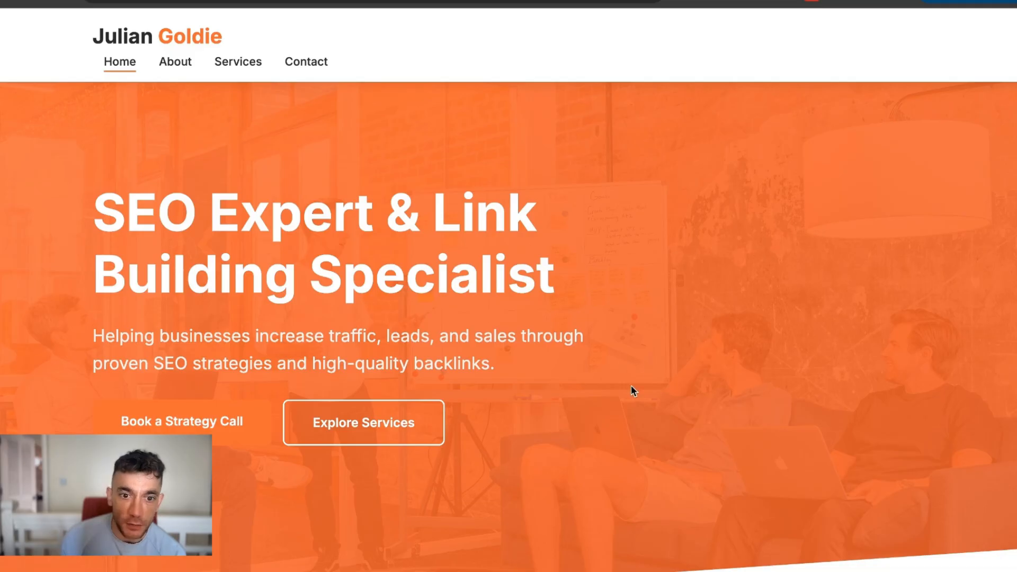
scroll(631, 386, "down", 10)
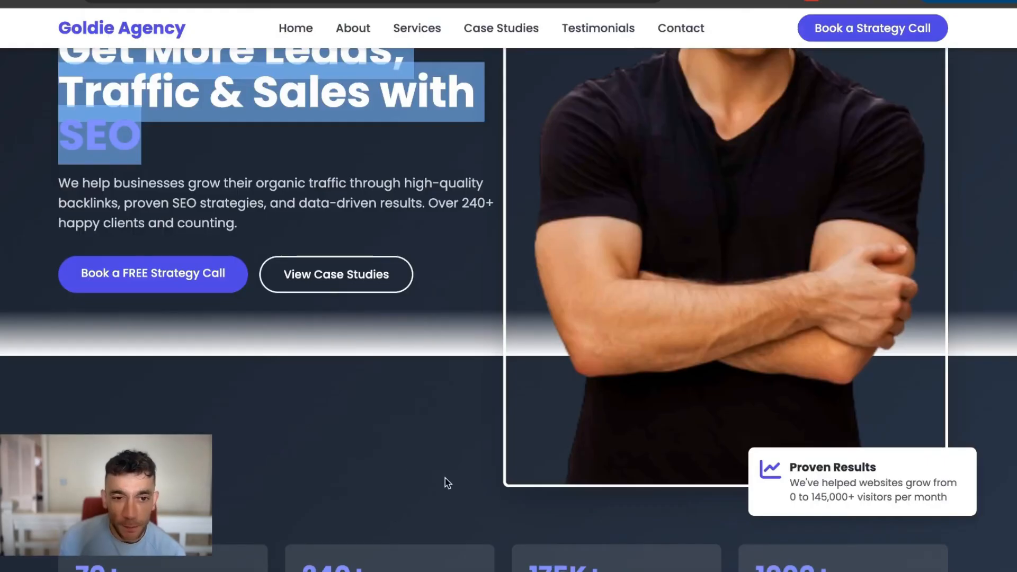
scroll(422, 340, "up", 1)
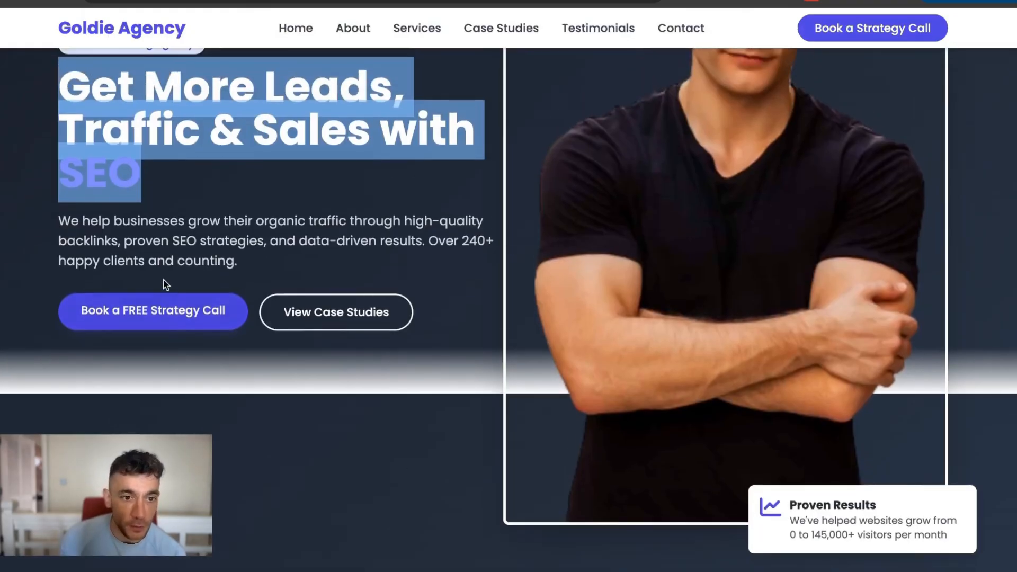
Step: Highlight the four statistics cards on the Genspark page and review the list of companies helped
scroll(172, 322, "down", 9)
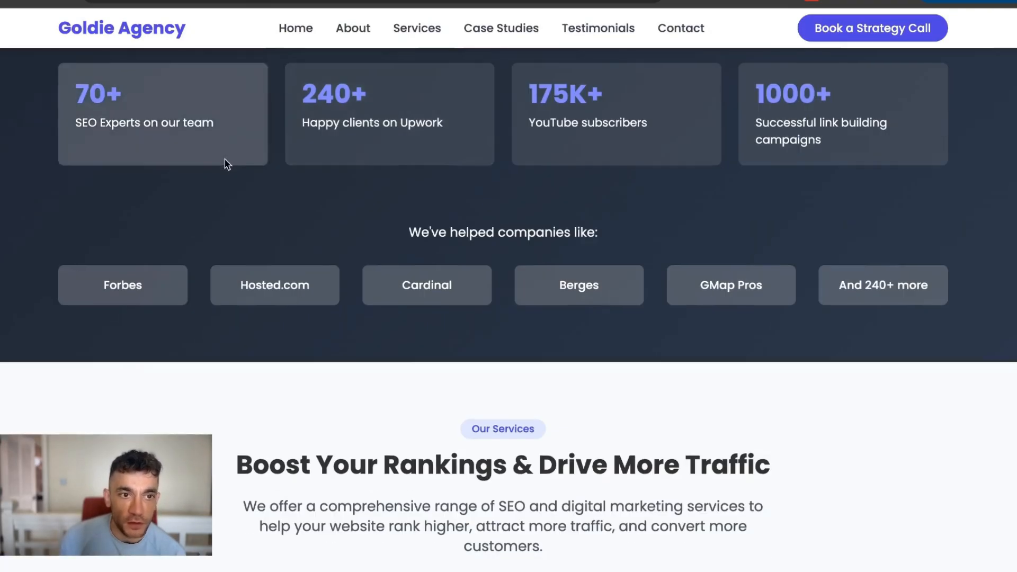
scroll(224, 164, "up", 1)
left_click_drag(79, 130, 890, 186)
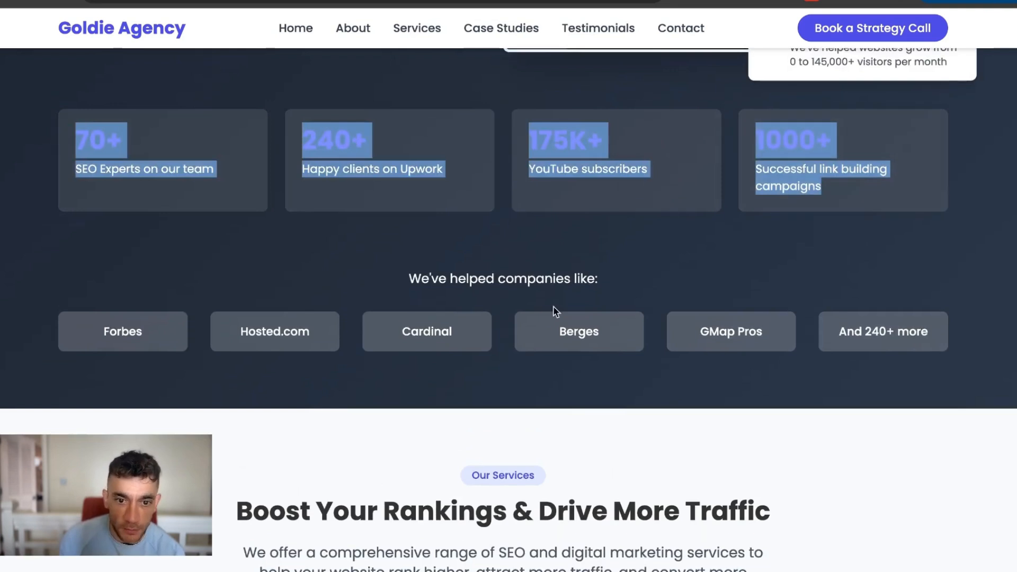
scroll(551, 396, "down", 5)
scroll(491, 210, "up", 3)
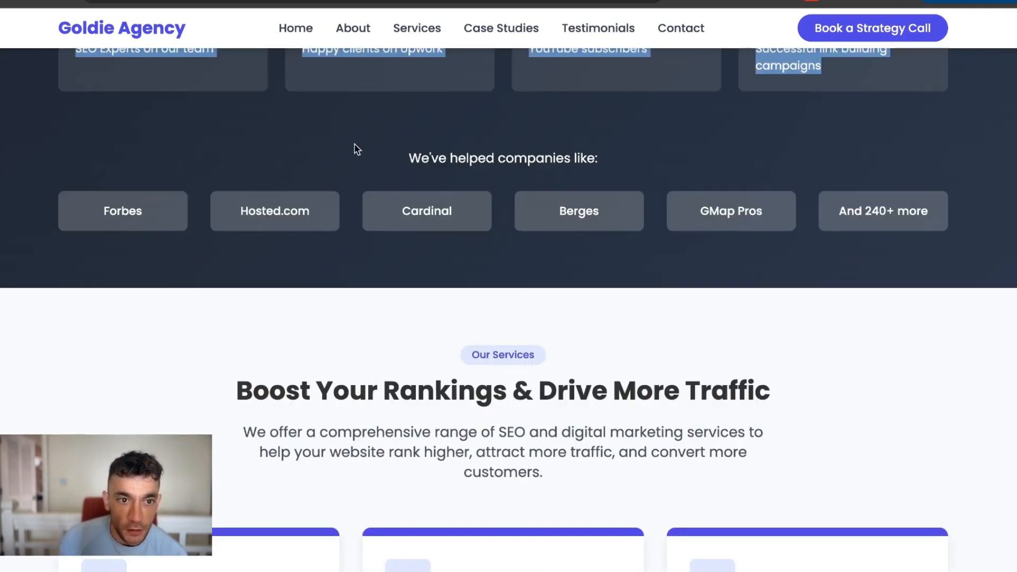
Step: Review the Genspark page's list of companies helped and its services section with the link building, content and on-page SEO pricing cards
left_click_drag(356, 150, 777, 173)
left_click(208, 160)
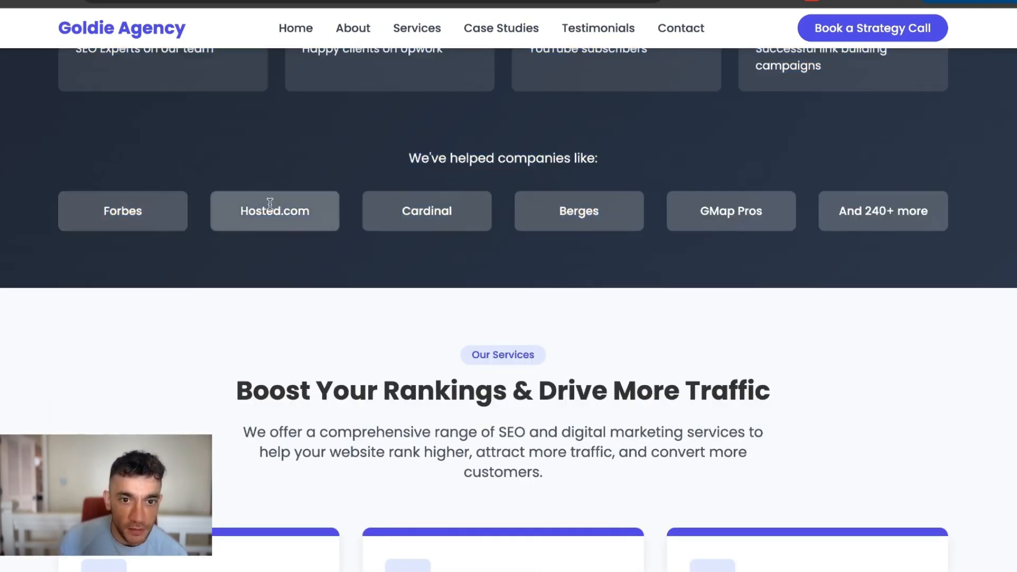
scroll(932, 281, "down", 9)
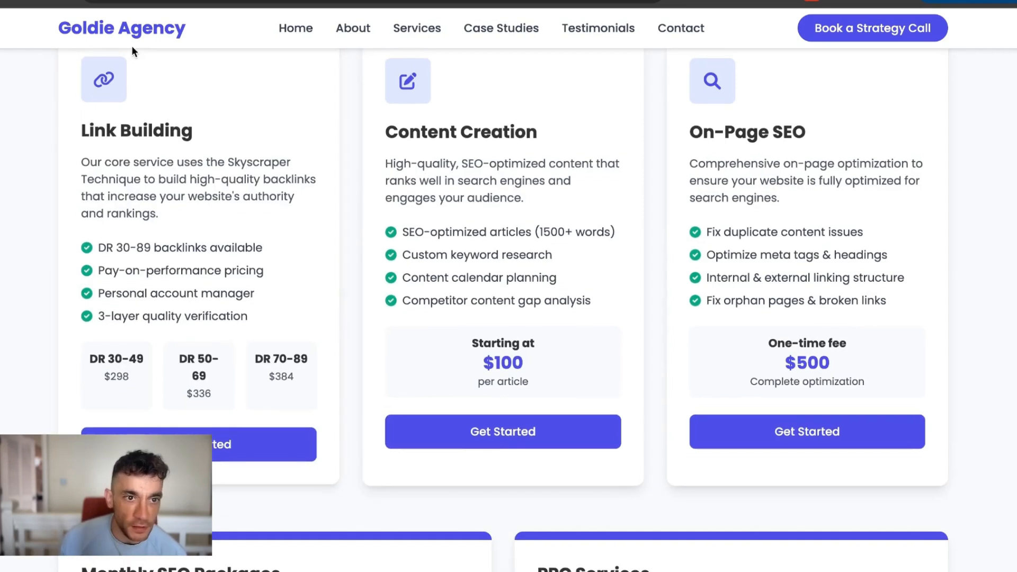
scroll(372, 252, "up", 1)
scroll(372, 252, "down", 9)
left_click_drag(149, 103, 847, 268)
scroll(663, 256, "down", 8)
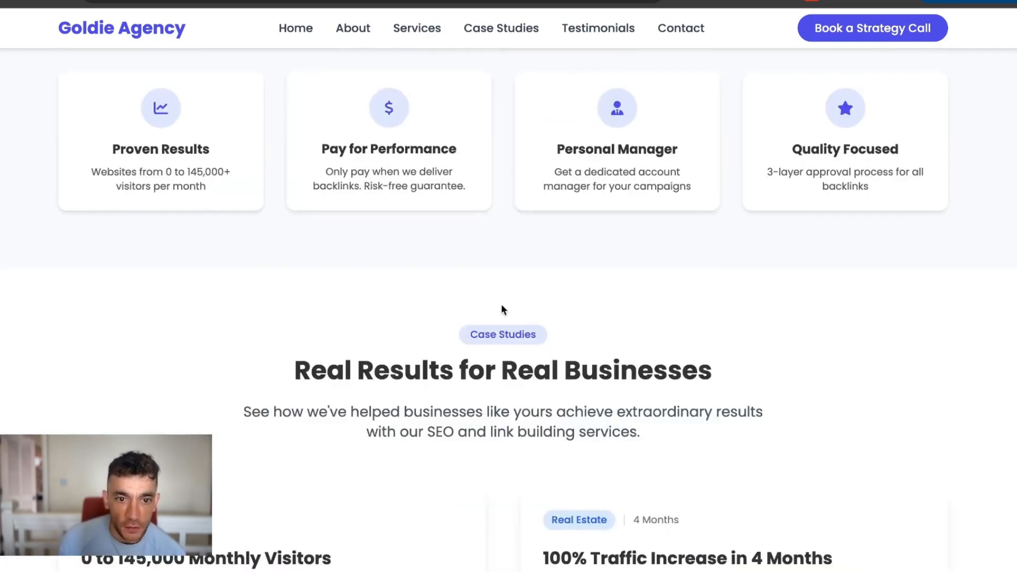
Step: Examine the Genspark page's Case Studies section, including its heading, traffic charts and result figures
scroll(503, 309, "down", 7)
scroll(514, 376, "up", 5)
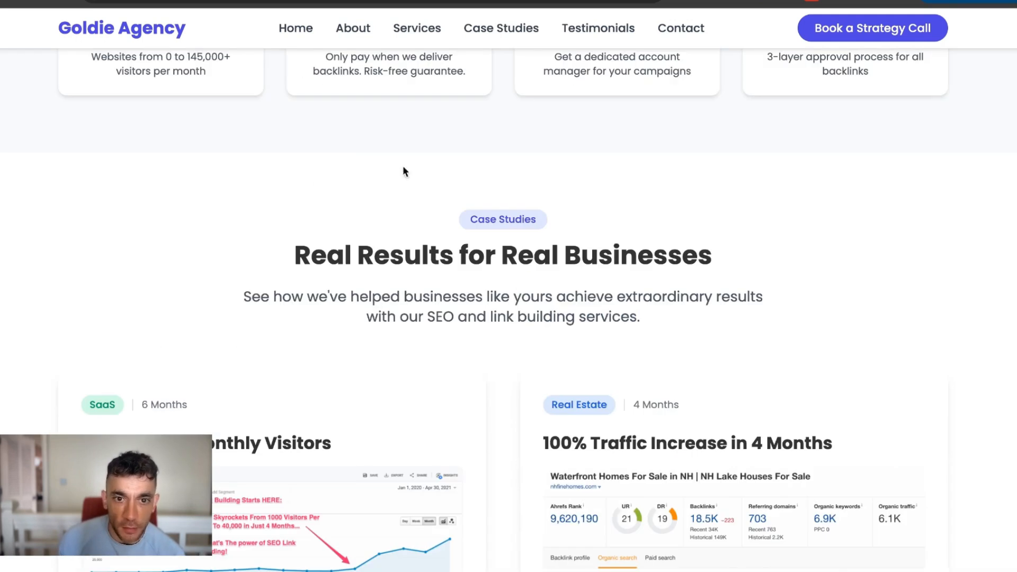
left_click_drag(266, 256, 777, 295)
left_click(500, 318)
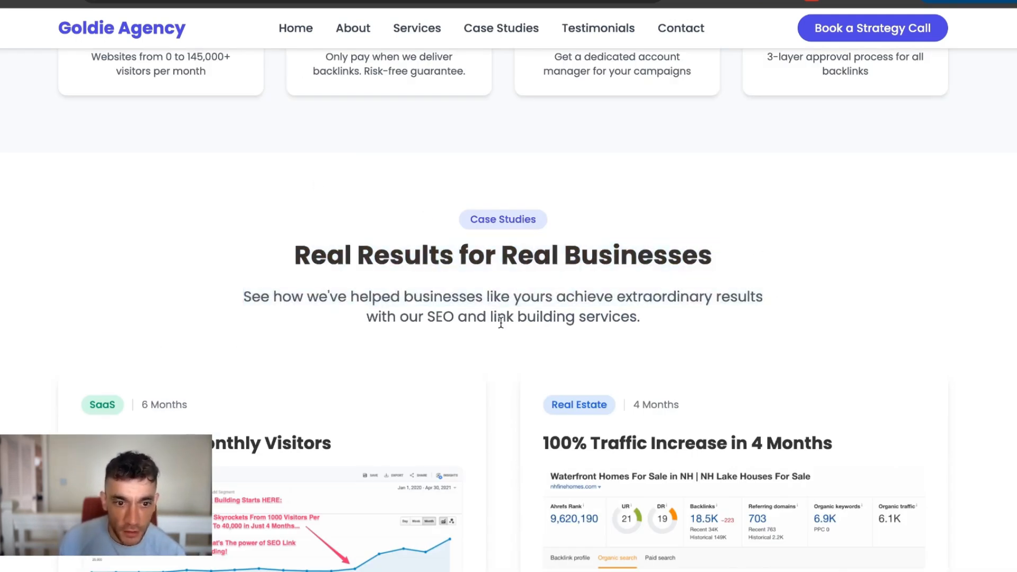
scroll(500, 318, "down", 4)
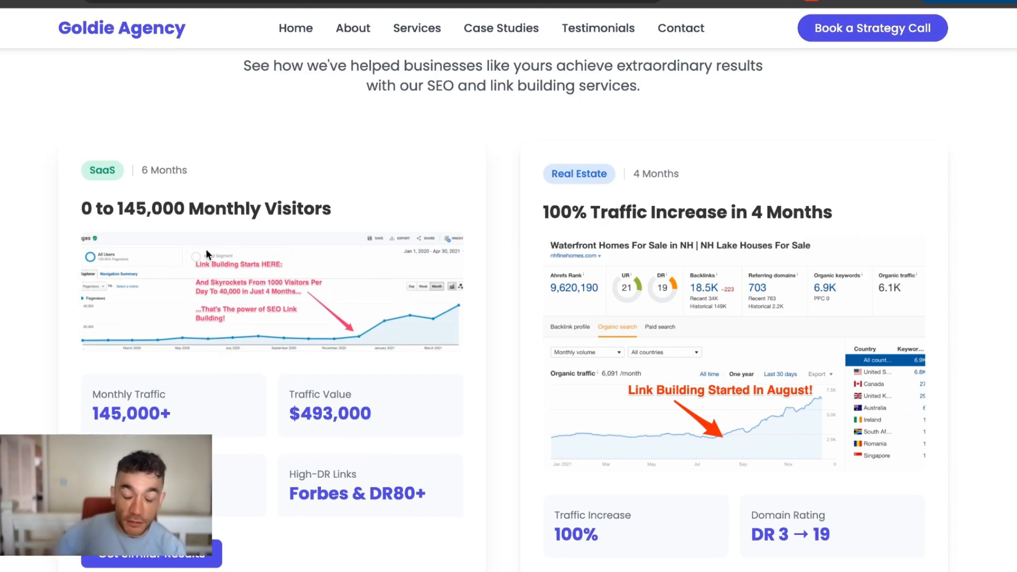
scroll(214, 298, "down", 15)
scroll(475, 343, "up", 7)
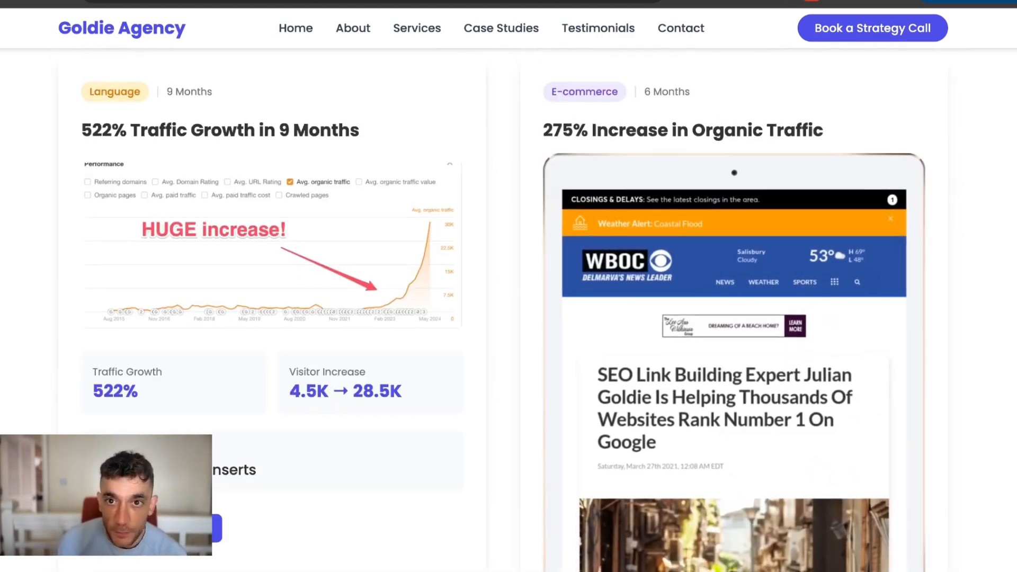
Step: Open the Whiteboard app and draw a vertical and a horizontal axis with arrowheads
key("super+space")
type("white")
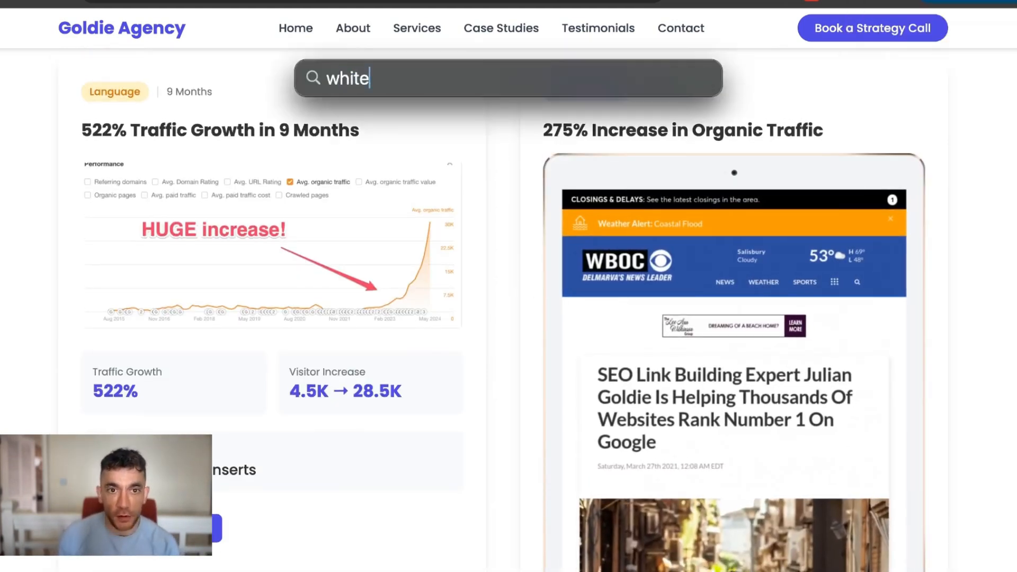
key("Return")
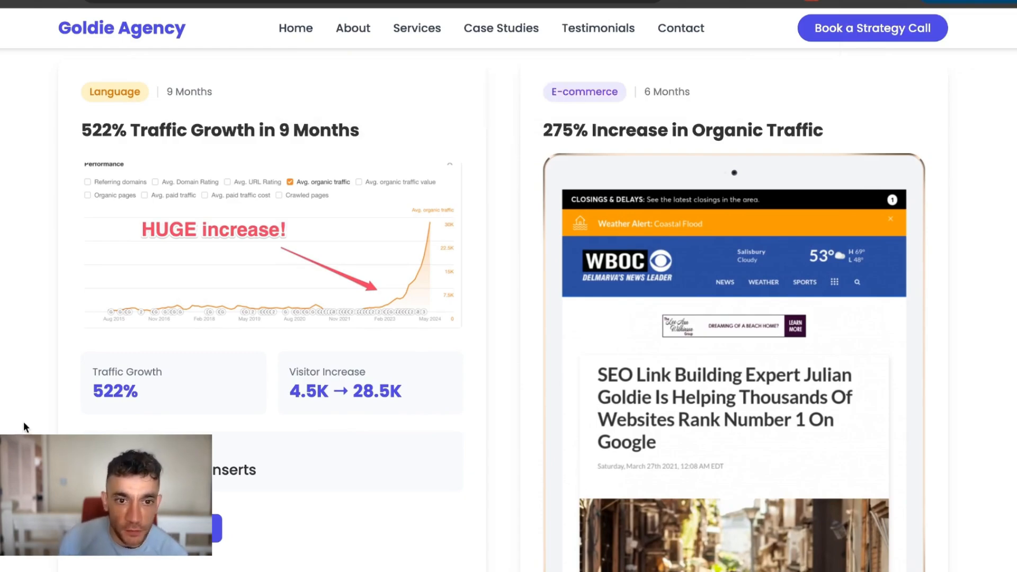
mouse_move(347, 125)
left_mouse_down()
mouse_move(313, 495)
mouse_move(914, 491)
left_mouse_up()
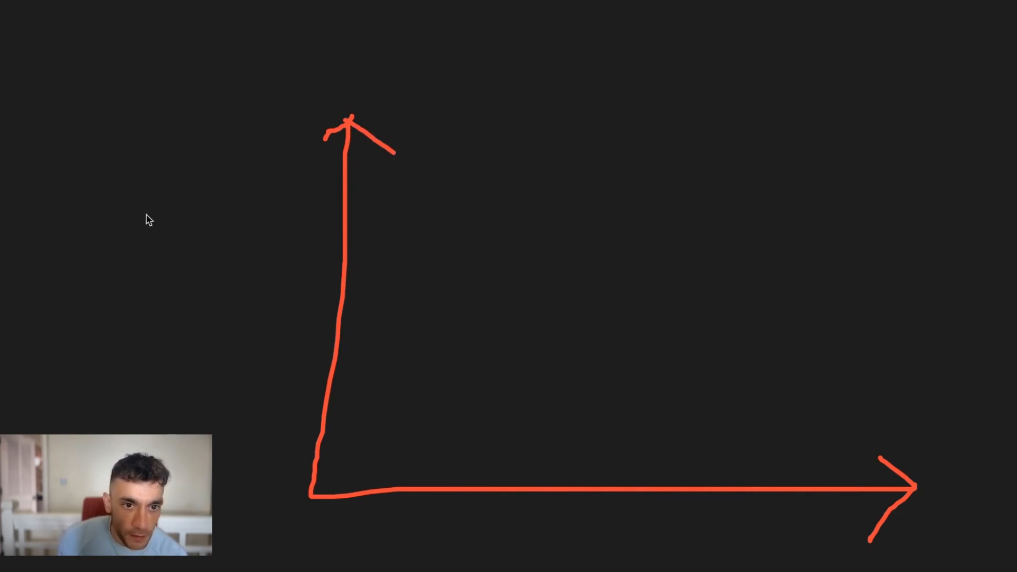
Step: Label the vertical axis "AGI", then write a "D" near the origin and an "M" in the middle of the graph
left_click_drag(128, 321, 175, 322)
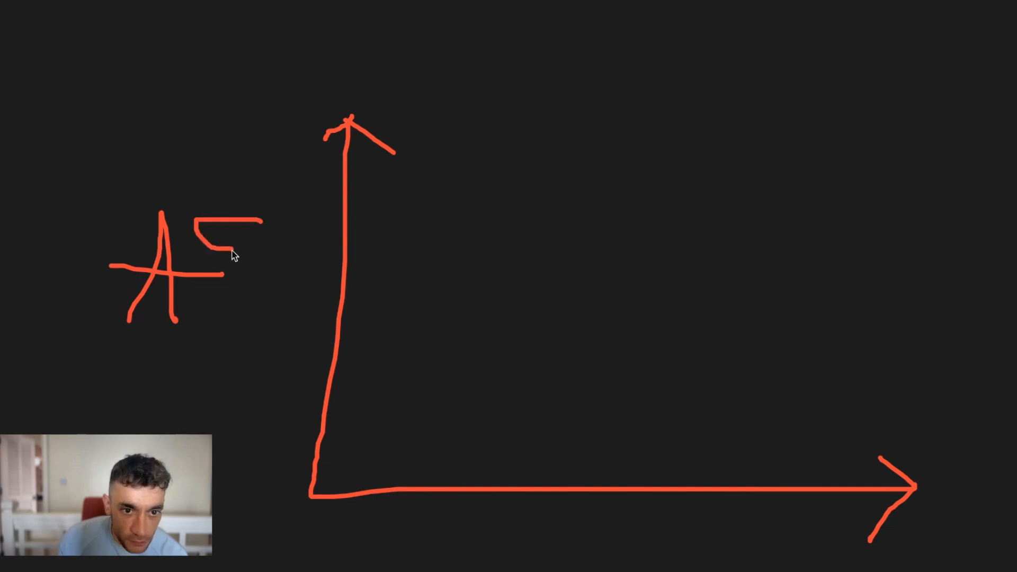
left_click_drag(286, 189, 271, 292)
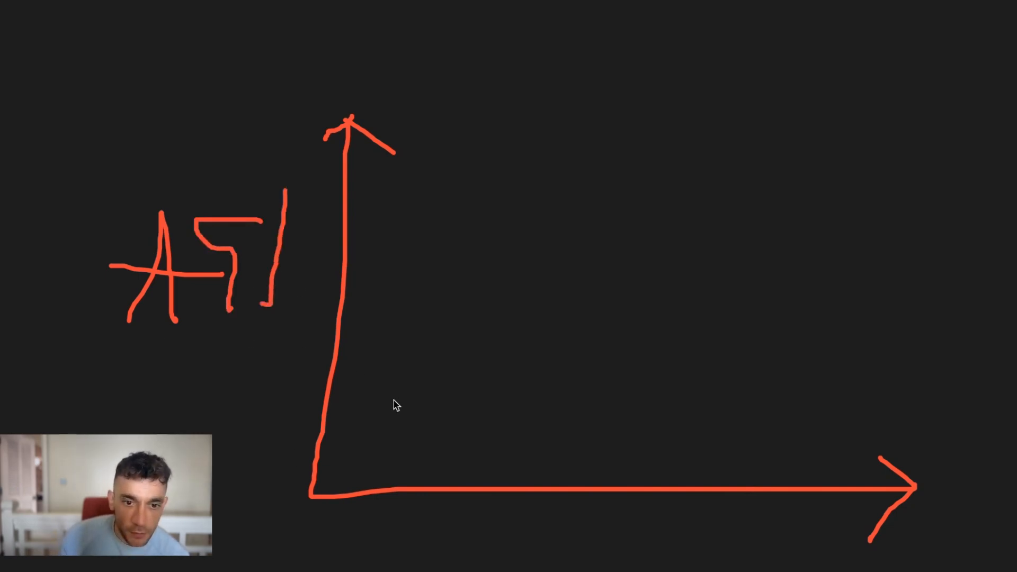
left_click_drag(391, 437, 377, 408)
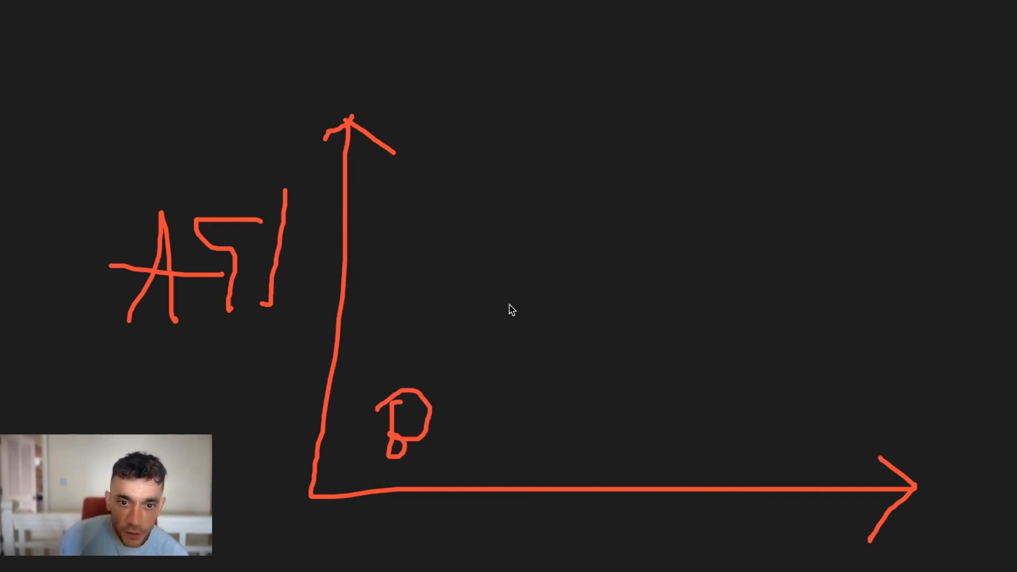
left_click_drag(532, 262, 576, 259)
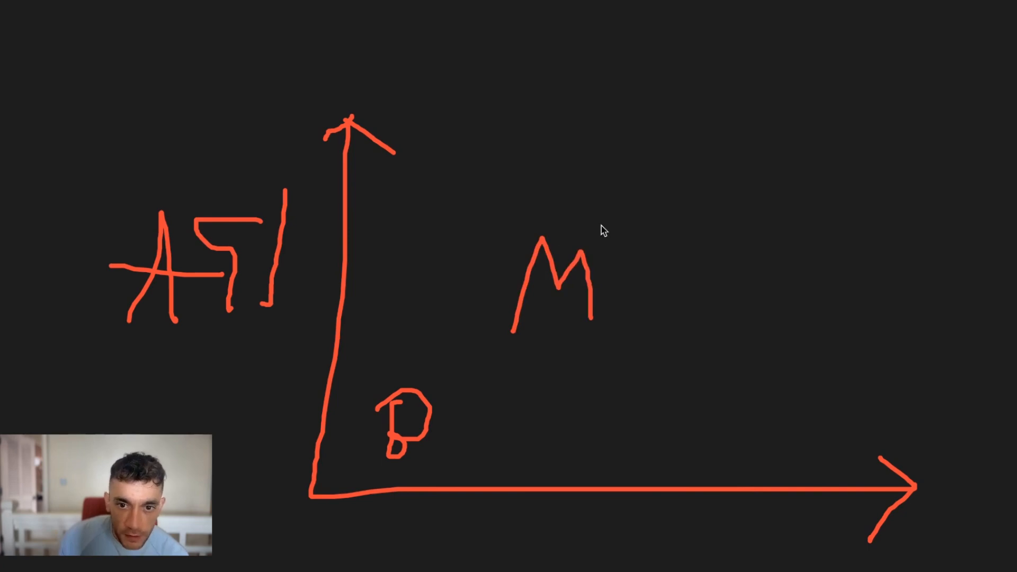
Step: Switch to Chrome and re-examine the Manus-built website's hero, About section with portrait, and Services section
left_click(297, 561)
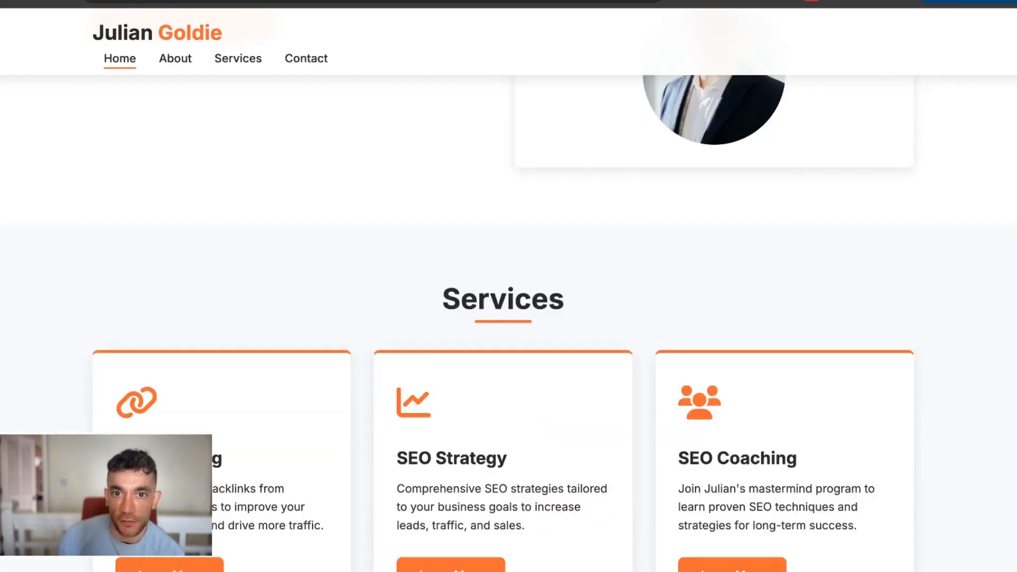
scroll(406, 365, "up", 10)
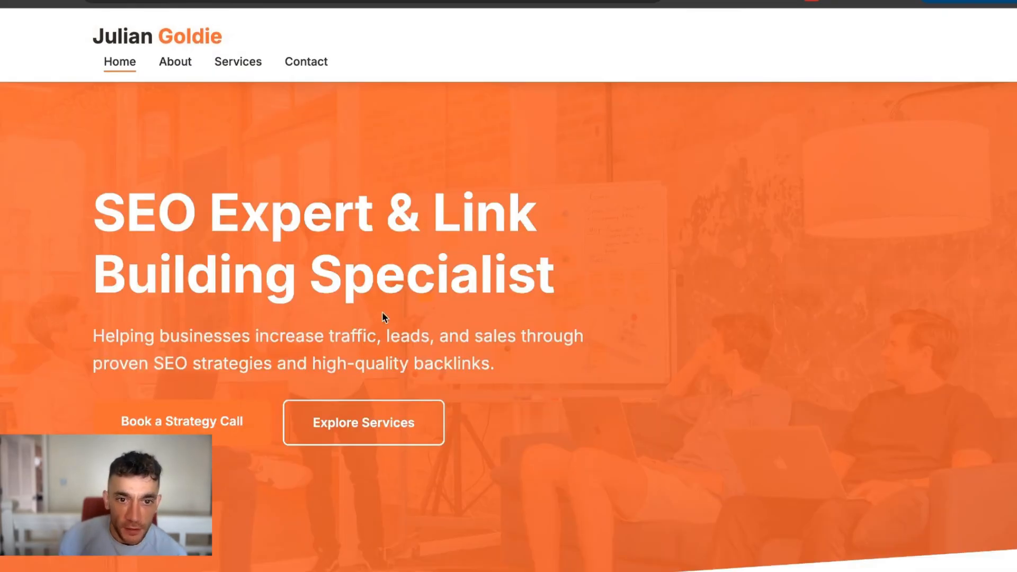
scroll(364, 453, "down", 10)
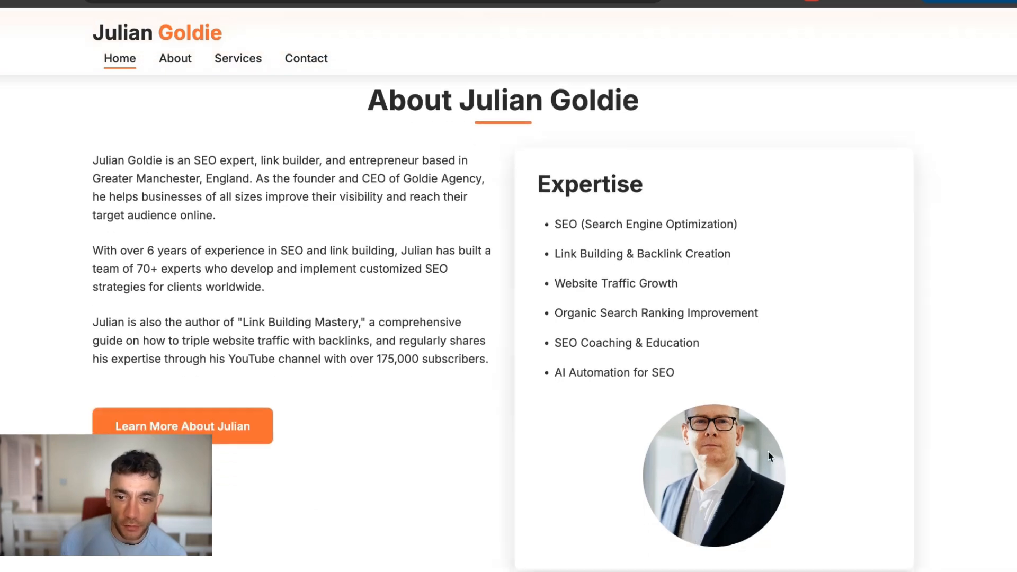
scroll(707, 471, "down", 15)
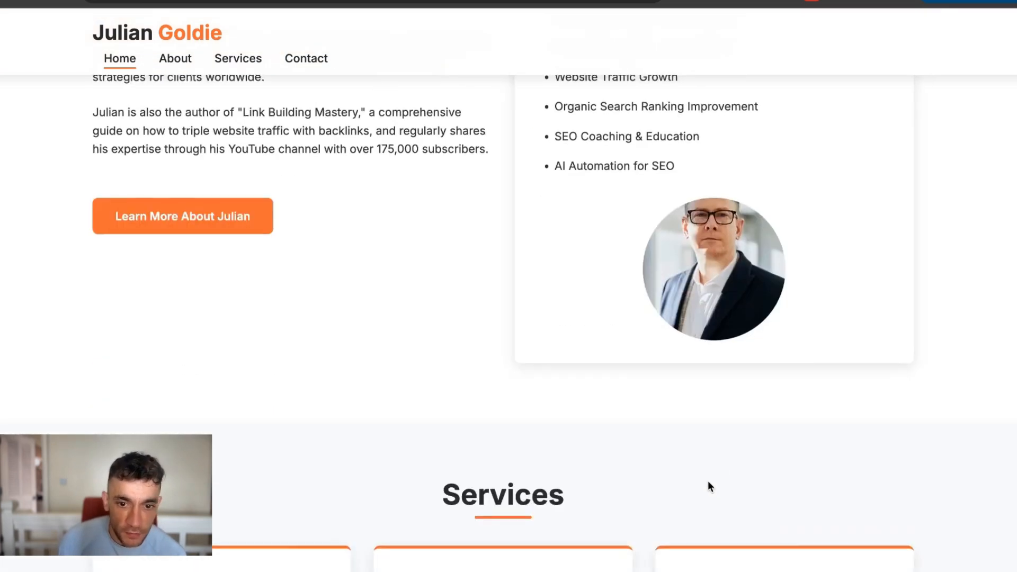
scroll(672, 429, "down", 5)
scroll(643, 381, "up", 20)
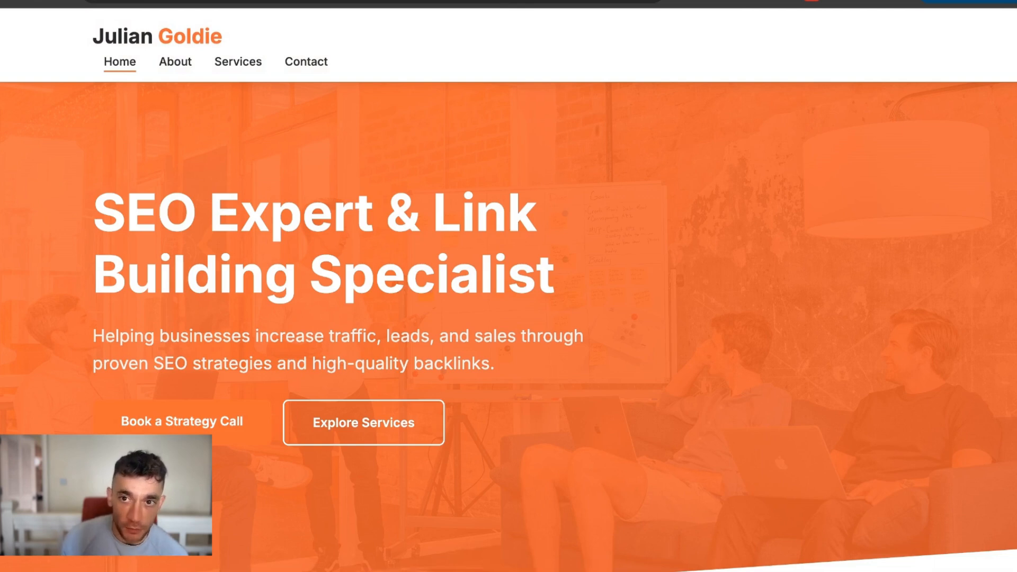
Step: Write a "G" in the upper-right area of the Whiteboard graph and return to Chrome
left_click(556, 559)
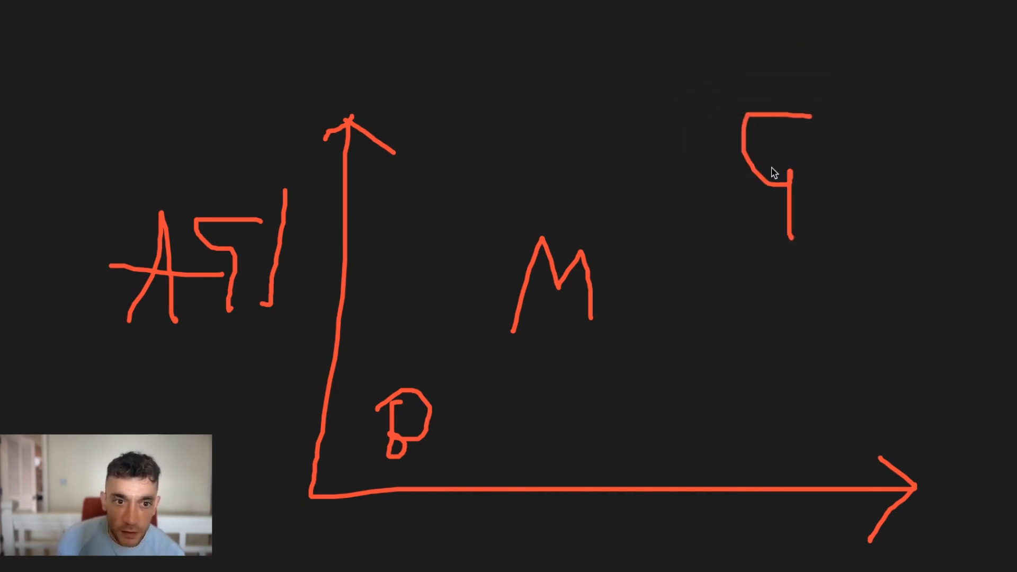
mouse_move(431, 562)
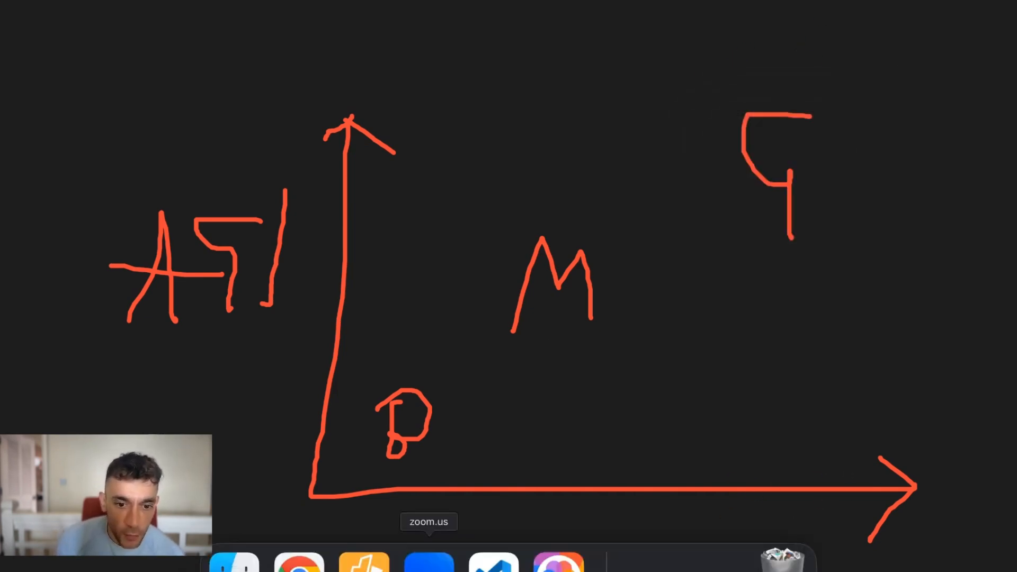
left_click(298, 563)
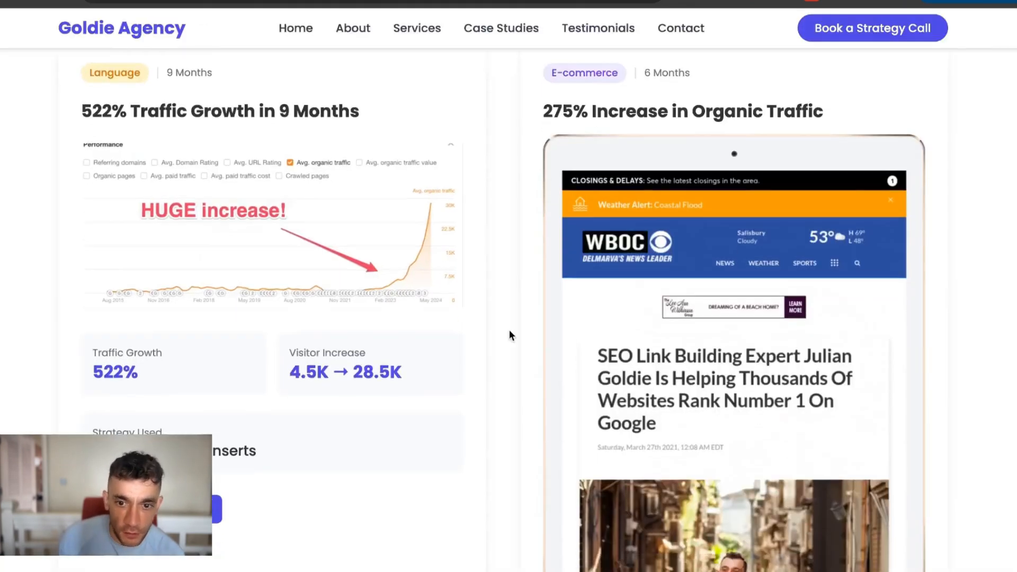
Step: Review the Genspark page's testimonials and Featured On list, highlighting the first client testimonial
scroll(510, 329, "down", 15)
scroll(509, 443, "down", 20)
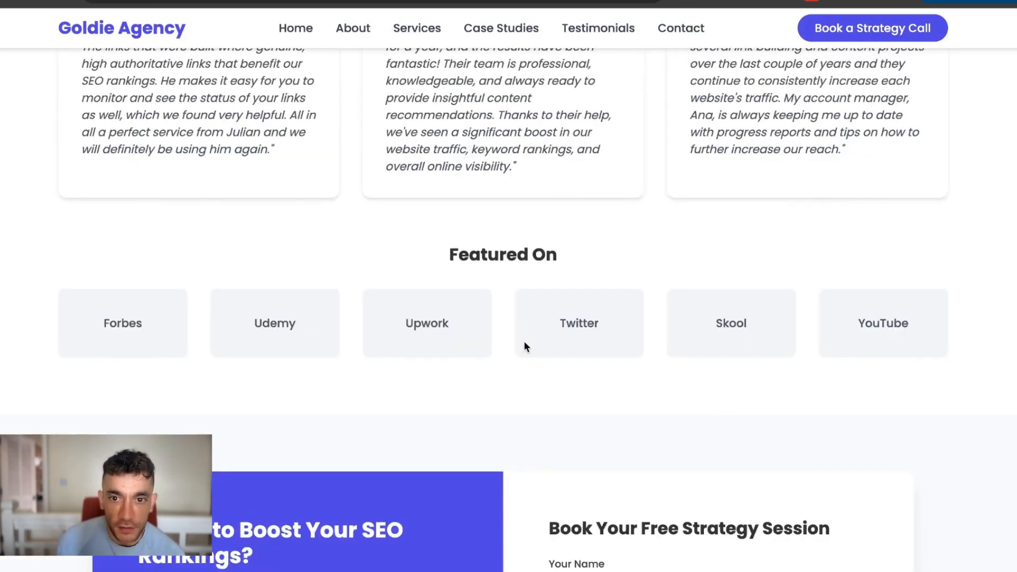
scroll(548, 367, "up", 12)
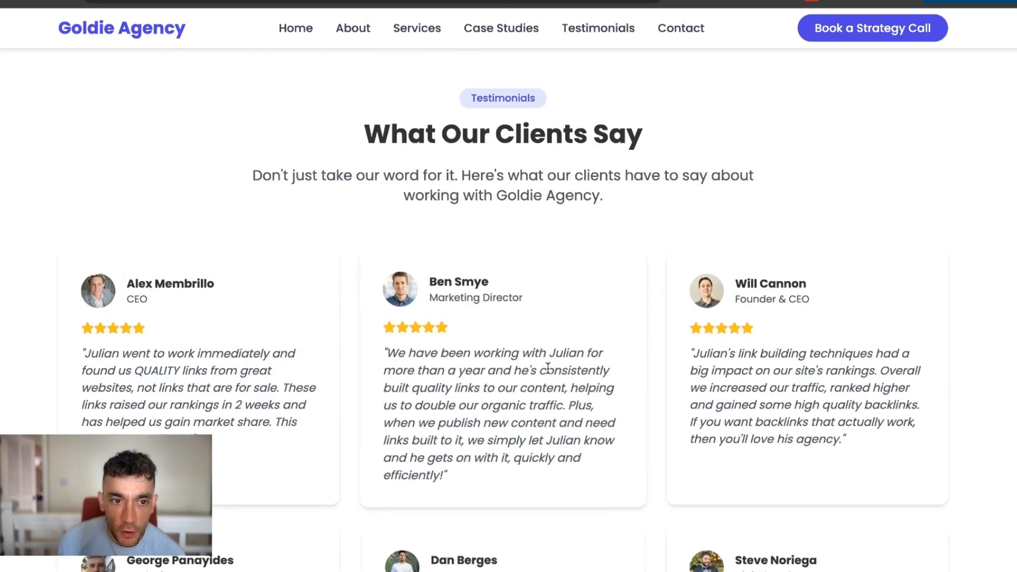
left_click_drag(100, 247, 201, 440)
scroll(312, 322, "down", 1)
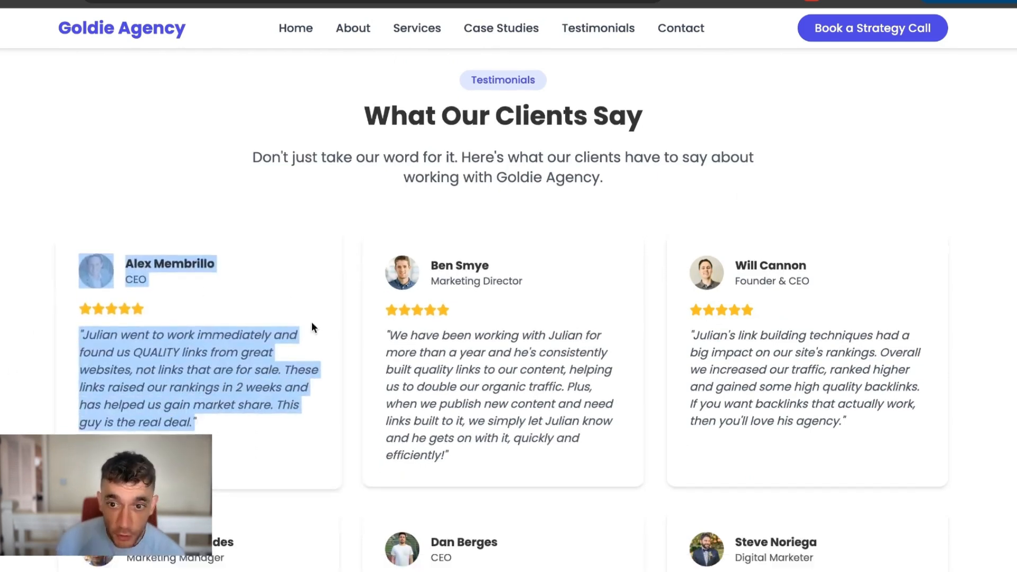
scroll(311, 327, "down", 3)
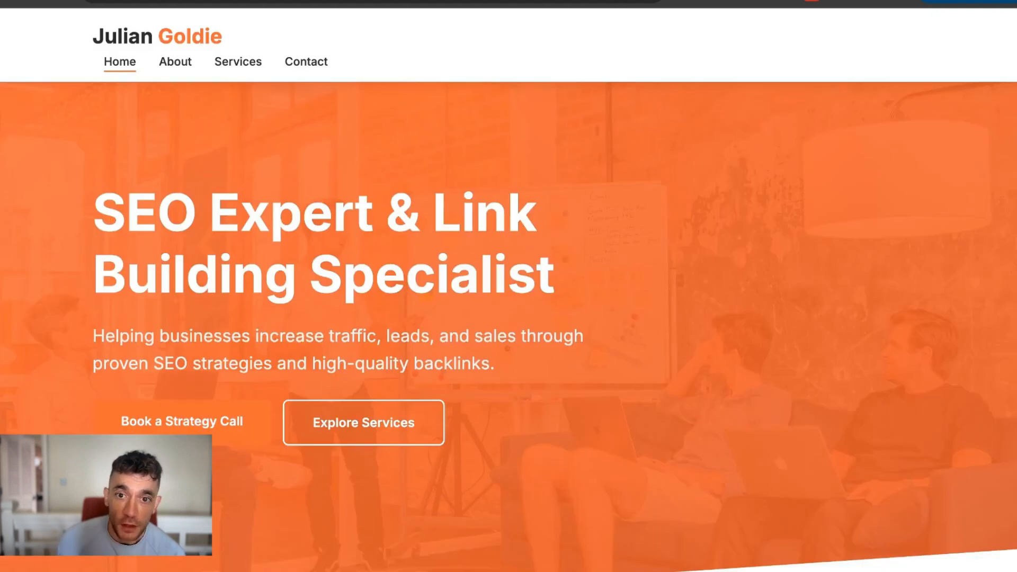
Step: Compare the Manus site's closing call-to-action and footer with the Genspark page's testimonials, hero and services sections
scroll(705, 510, "down", 20)
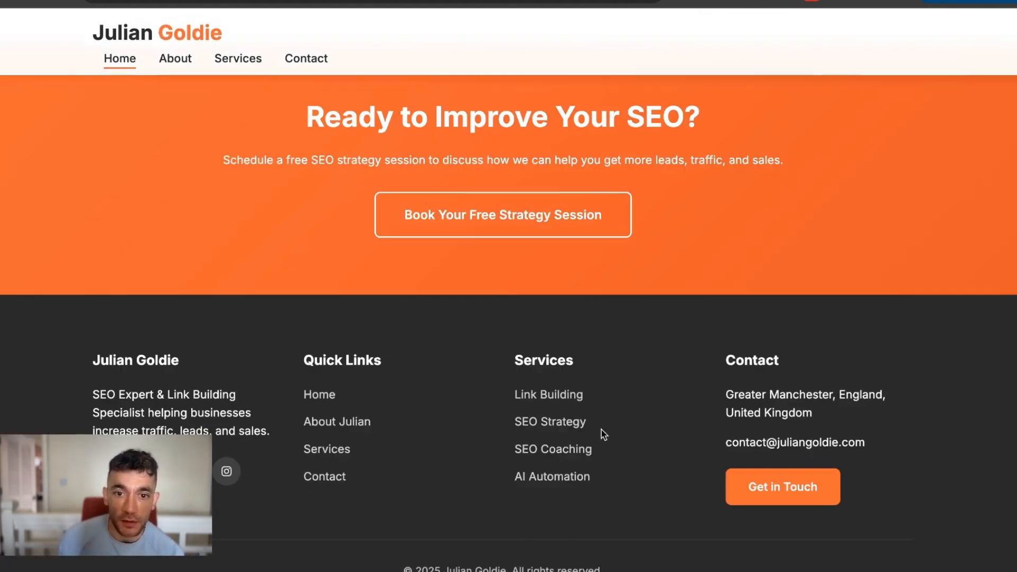
scroll(651, 258, "up", 20)
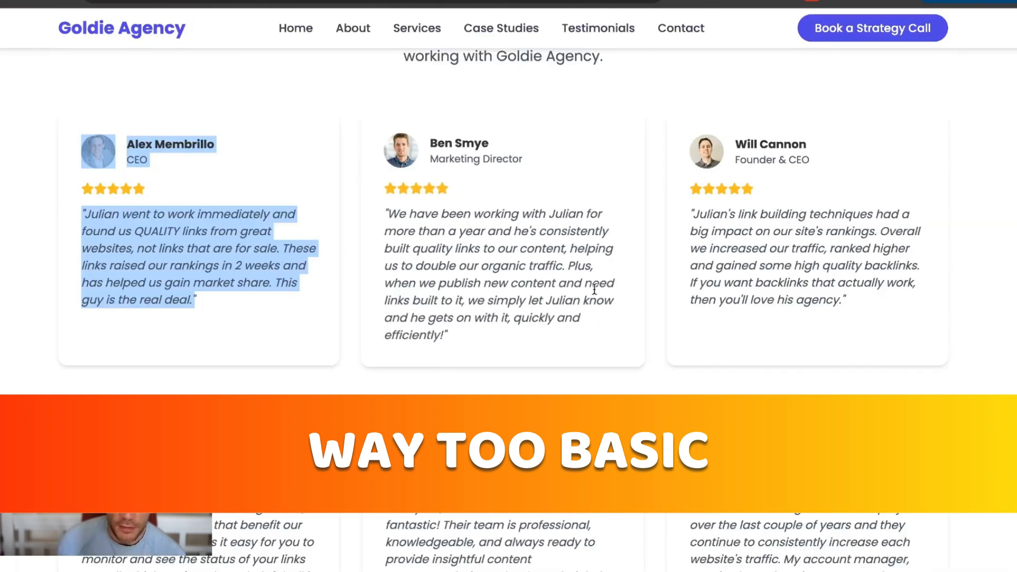
scroll(634, 109, "up", 10)
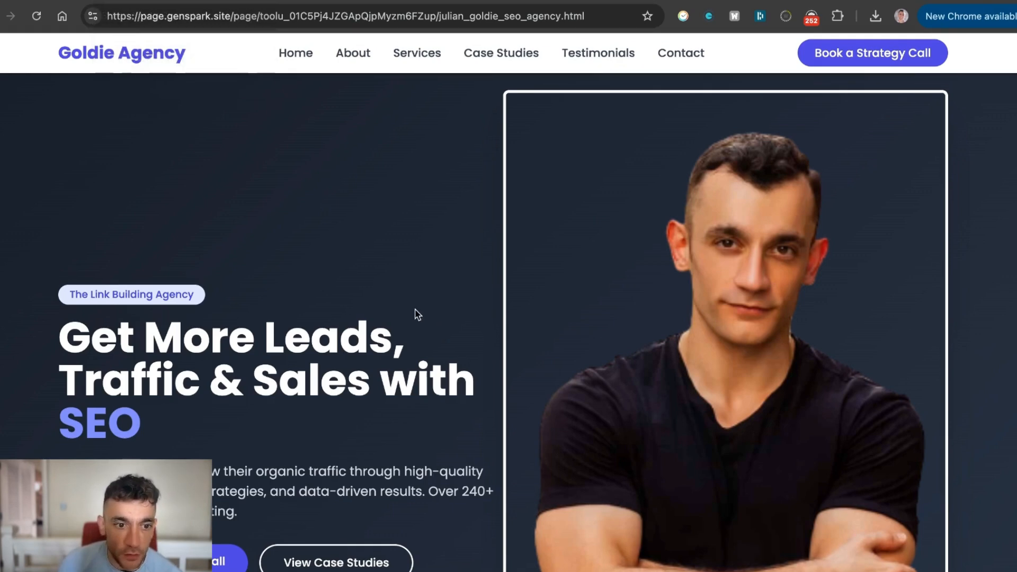
scroll(417, 314, "down", 10)
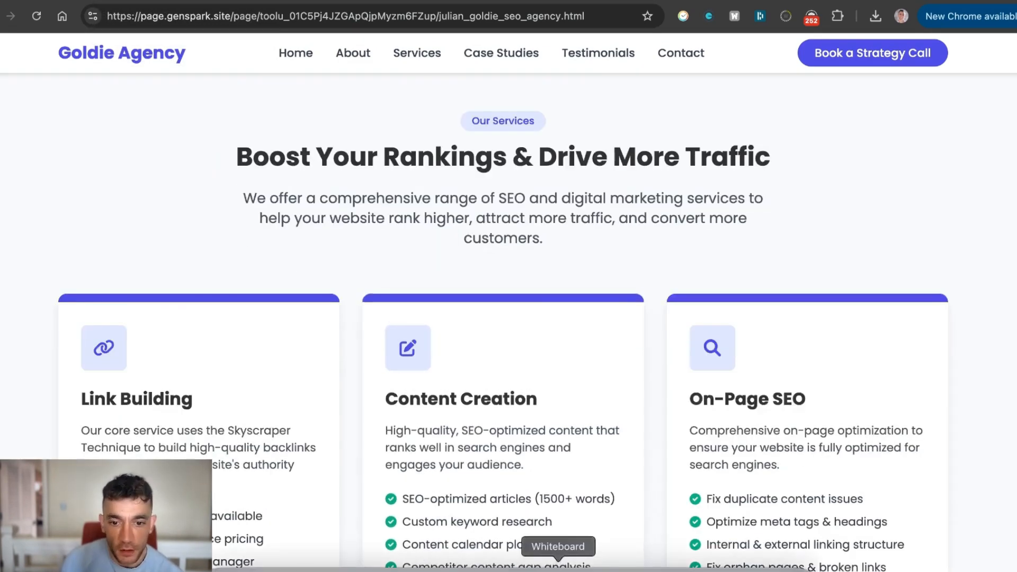
Step: Draw a rising curve with an arrowhead on the Whiteboard graph, from the origin up towards the "G"
left_click(558, 565)
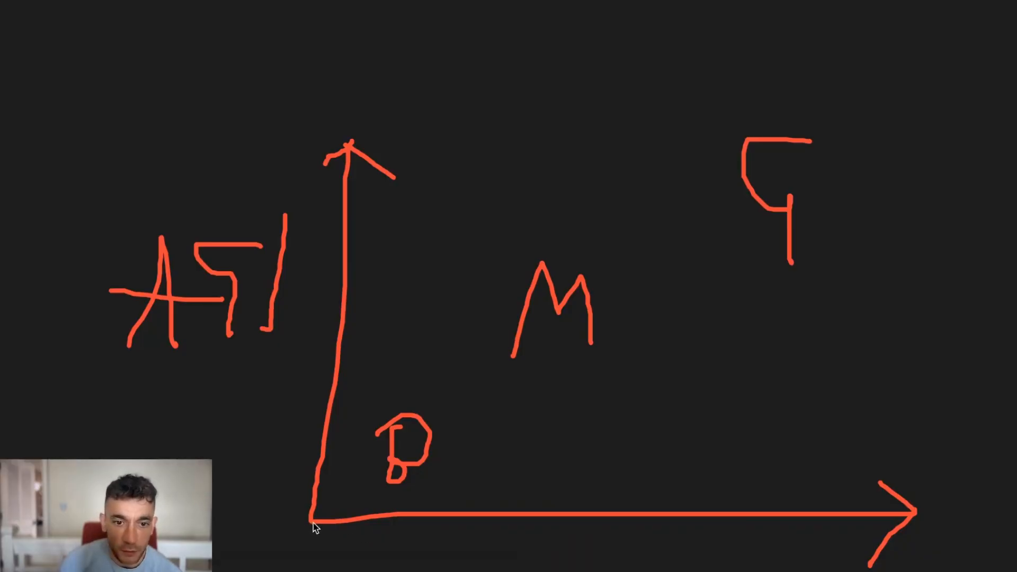
left_click_drag(555, 448, 877, 213)
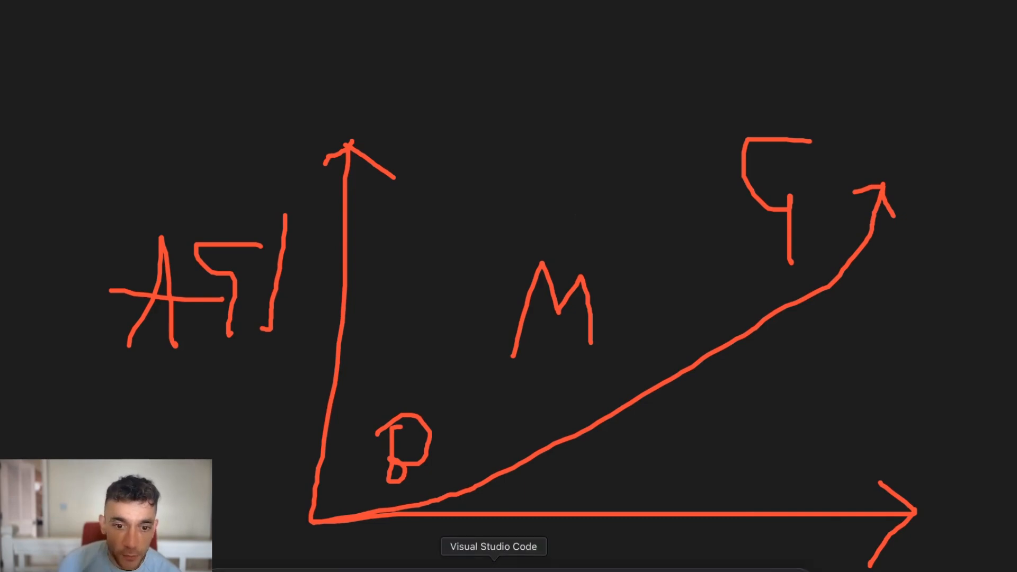
Step: Return to Chrome, open the SEO agency website chat from the Genspark history and view its original prompt
left_click(300, 568)
scroll(523, 354, "up", 15)
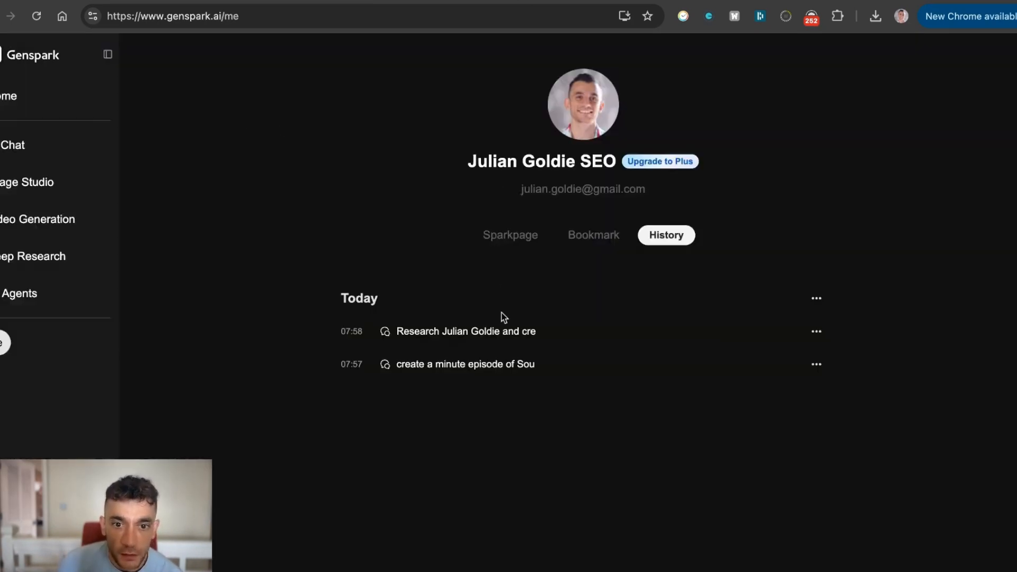
left_click(513, 337)
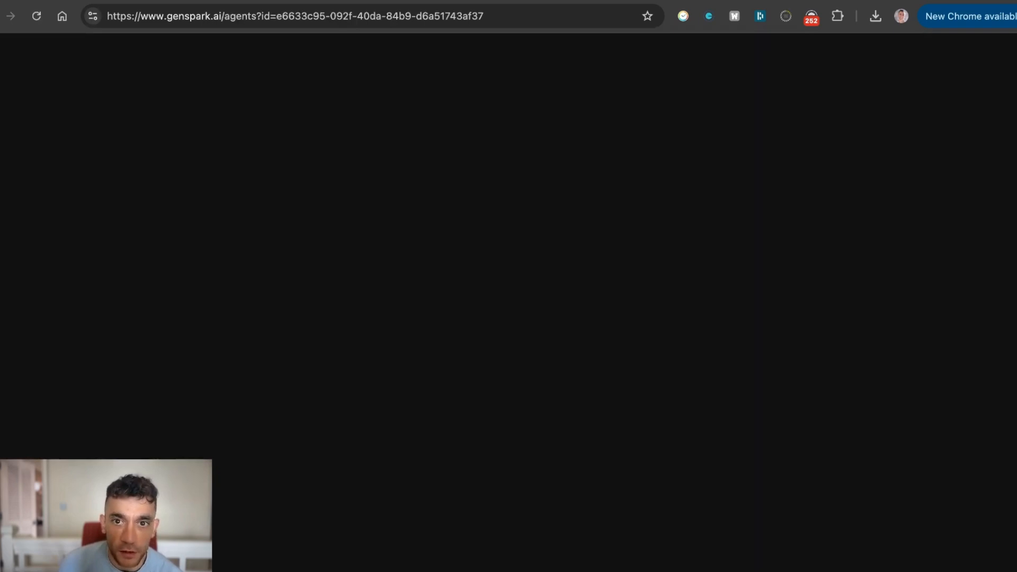
scroll(522, 281, "up", 20)
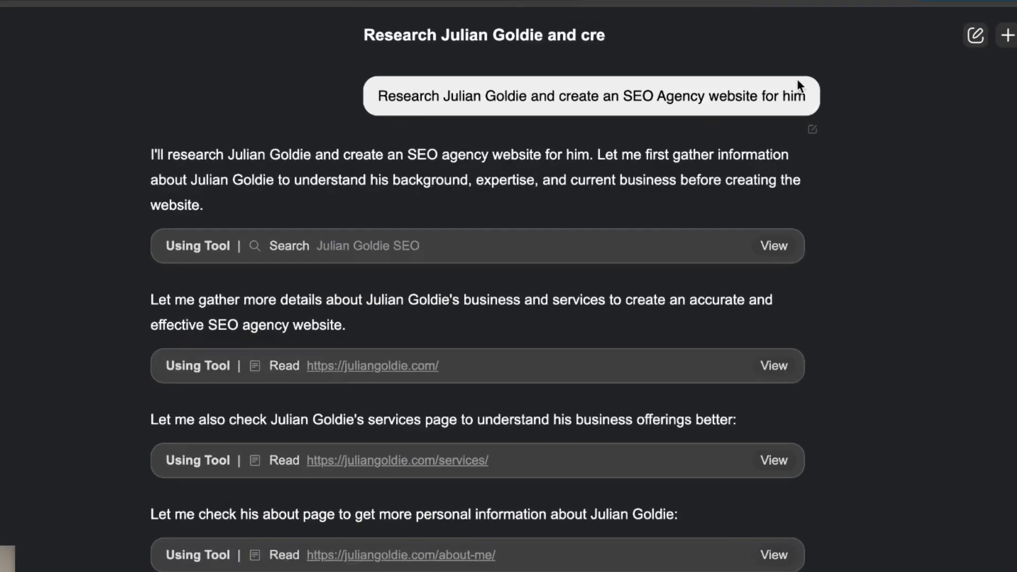
Step: Review the agent's research steps in the chat and open the preview of the generated SEO agency web page
scroll(361, 424, "down", 15)
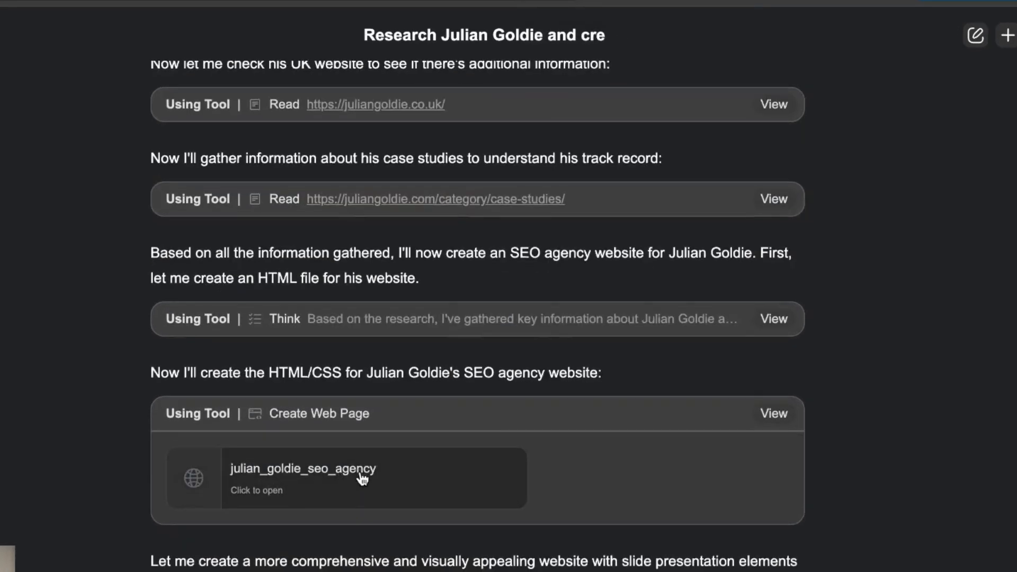
scroll(364, 382, "down", 4)
left_click(367, 291)
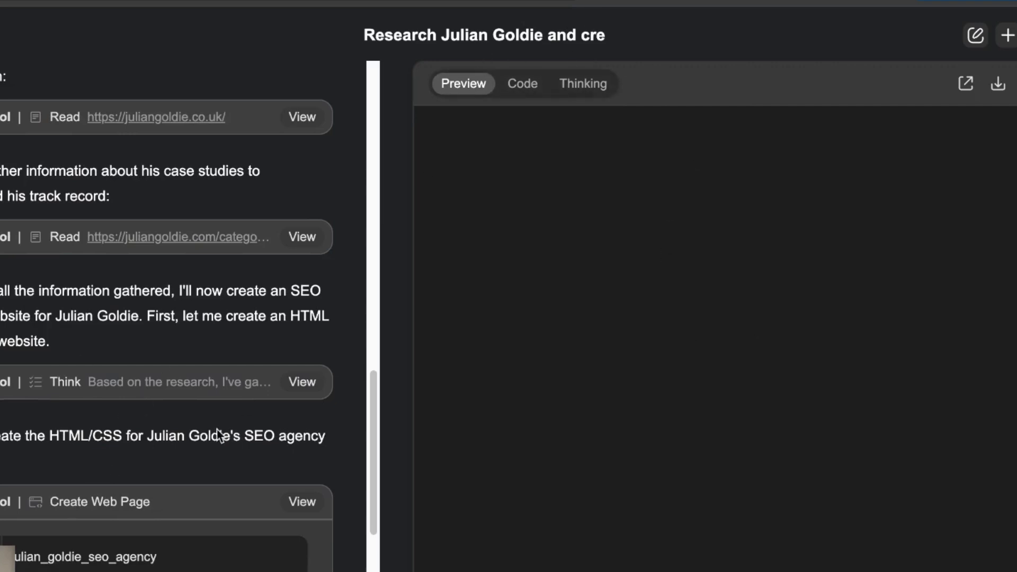
scroll(304, 489, "down", 2)
left_click(323, 449)
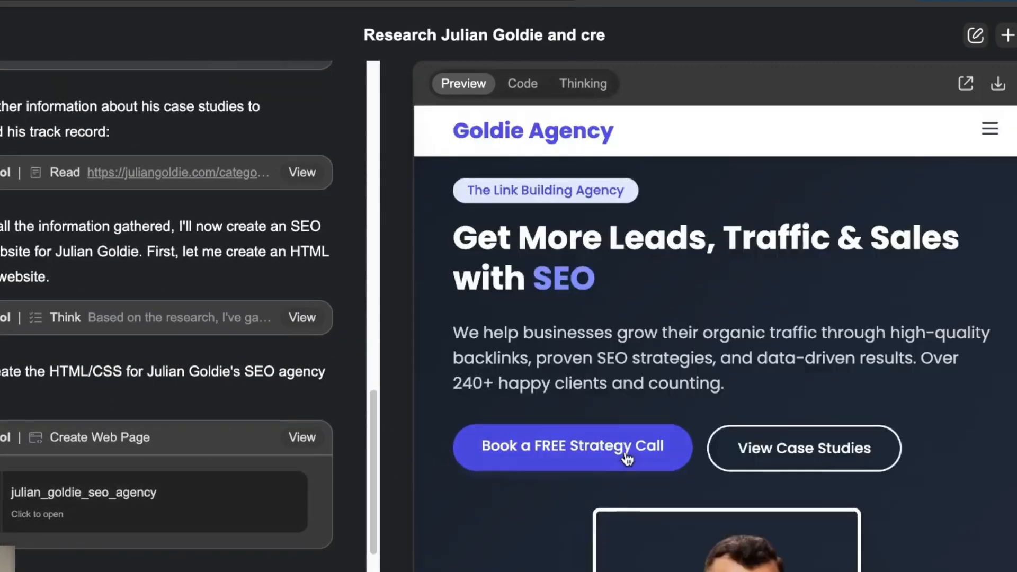
Step: Look through the Goldie Agency page preview from the hero section to the client testimonials and back
scroll(609, 483, "down", 15)
scroll(611, 484, "down", 20)
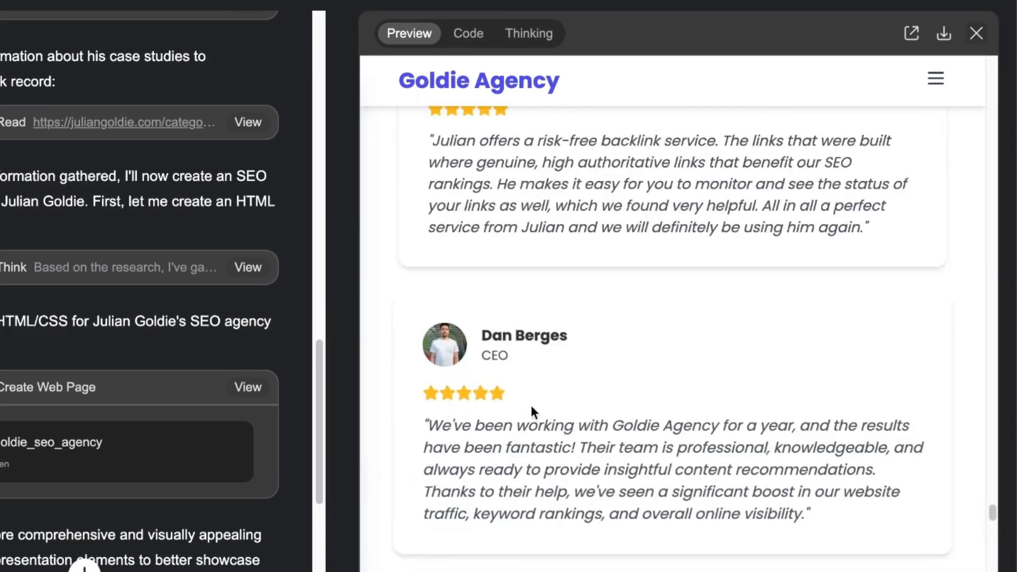
scroll(531, 405, "up", 20)
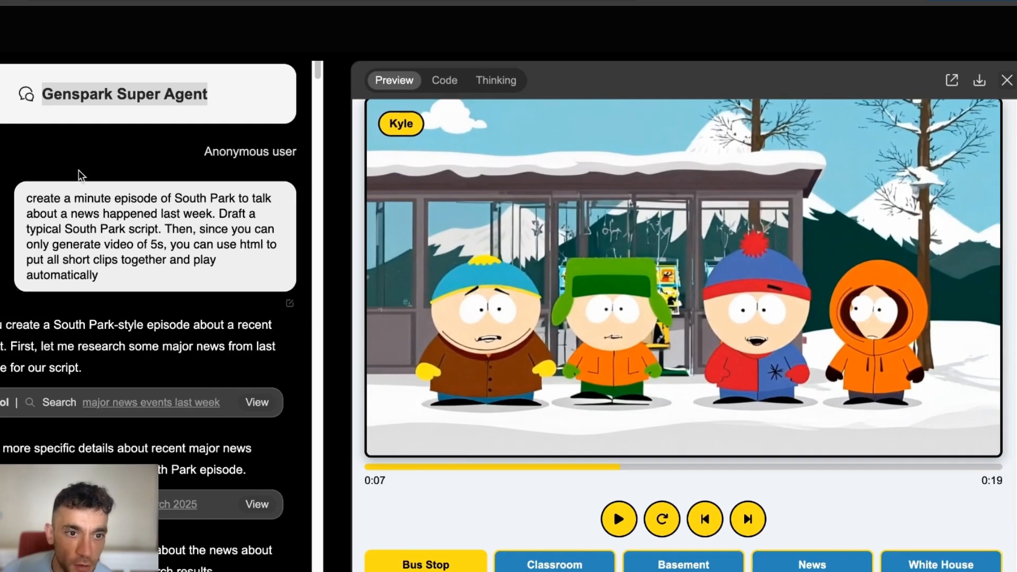
Step: Highlight the prompt requesting a one-minute South Park news episode in the shared Genspark Super Agent conversation
left_click_drag(29, 198, 154, 313)
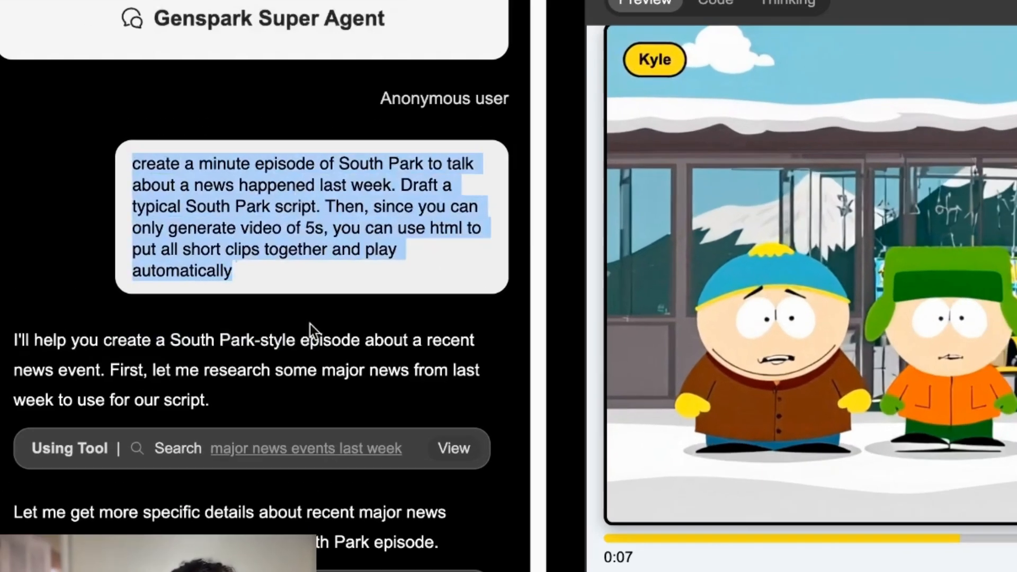
left_click_drag(309, 324, 391, 269)
left_click(328, 160)
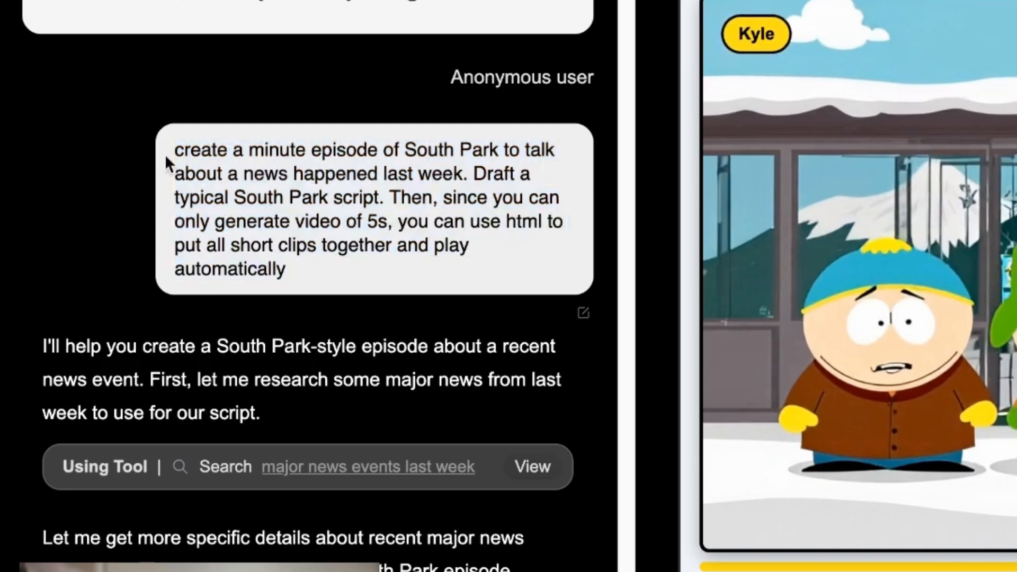
left_click_drag(166, 162, 403, 289)
Step: Read the generated South Park script and the agent's closing summary of the finished episode
scroll(398, 288, "down", 20)
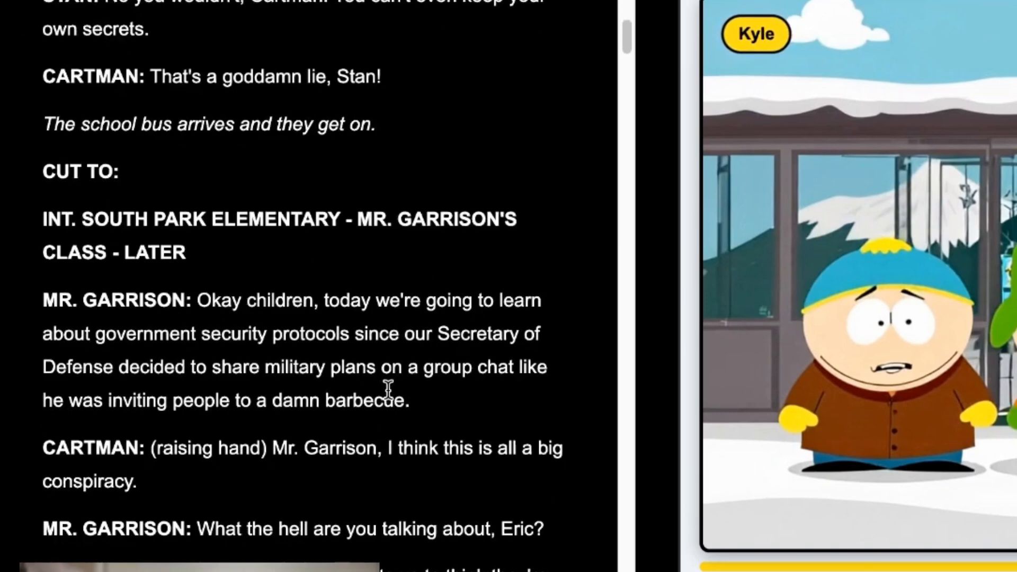
scroll(342, 512, "down", 20)
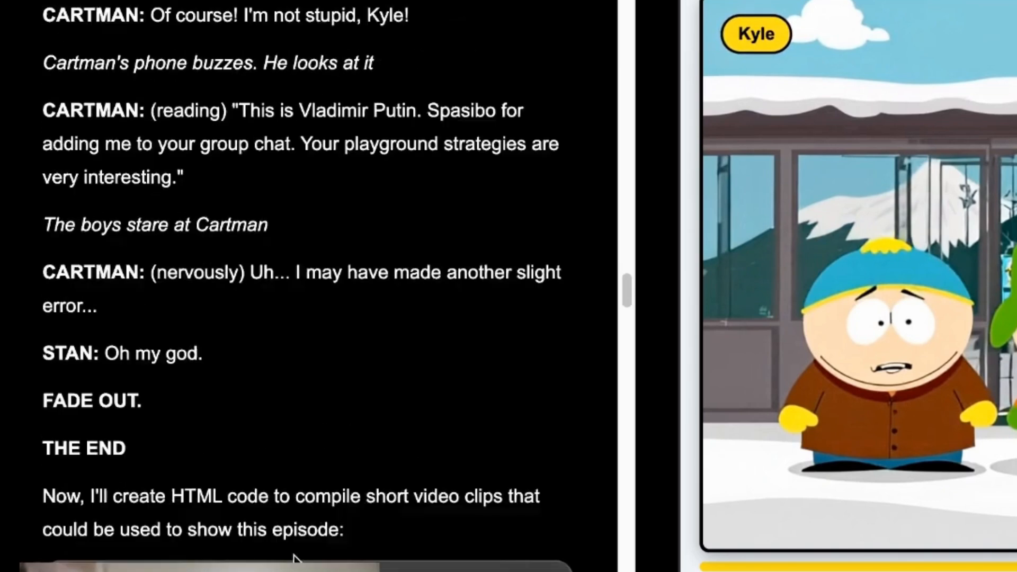
scroll(199, 453, "down", 10)
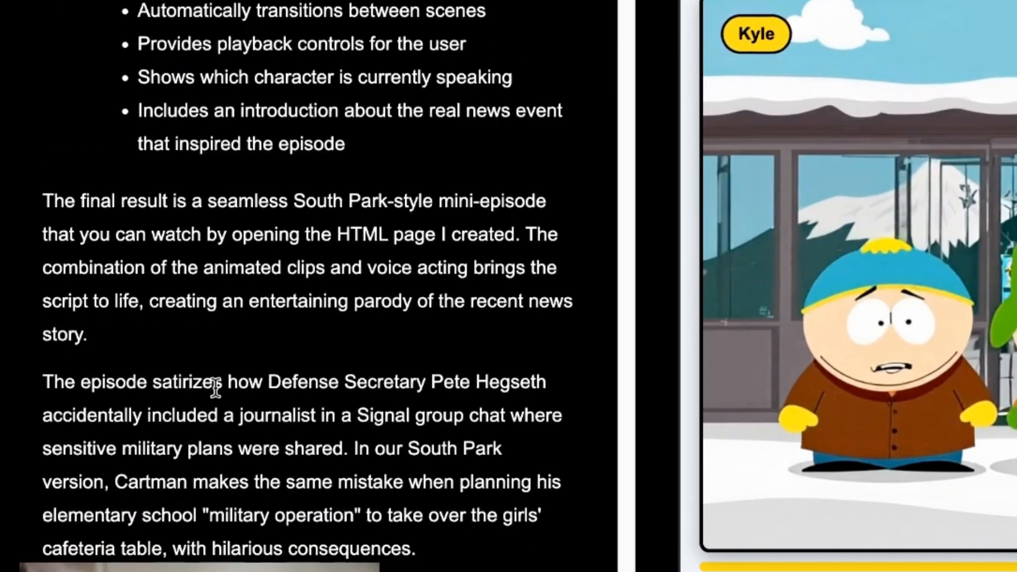
scroll(284, 376, "up", 15)
scroll(287, 417, "down", 5)
scroll(287, 417, "down", 8)
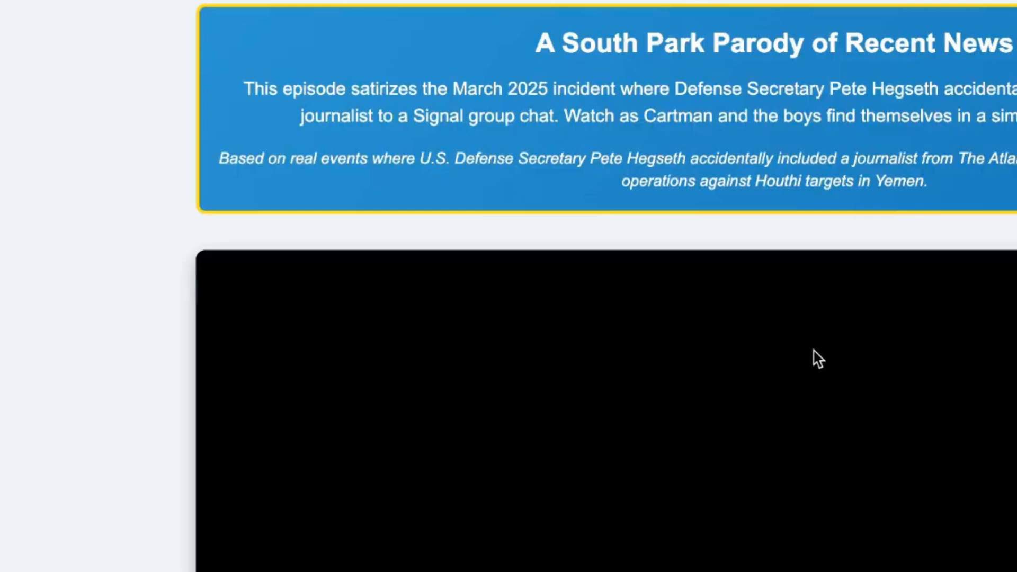
Step: Examine the full "South Park: Operation Signal Fail" page with its video player, and the conversation's generated clips
left_click(224, 36)
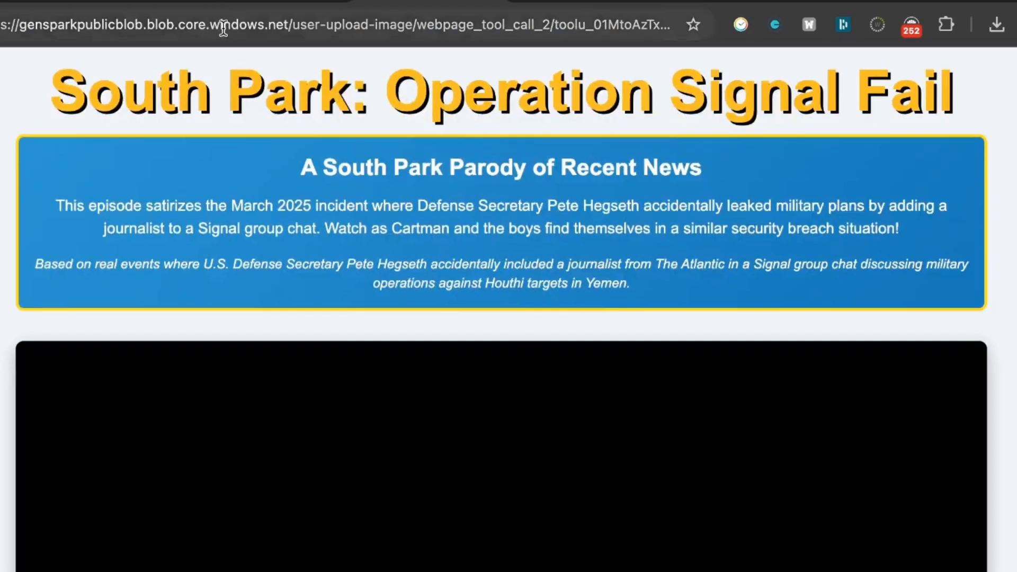
scroll(148, 240, "down", 7)
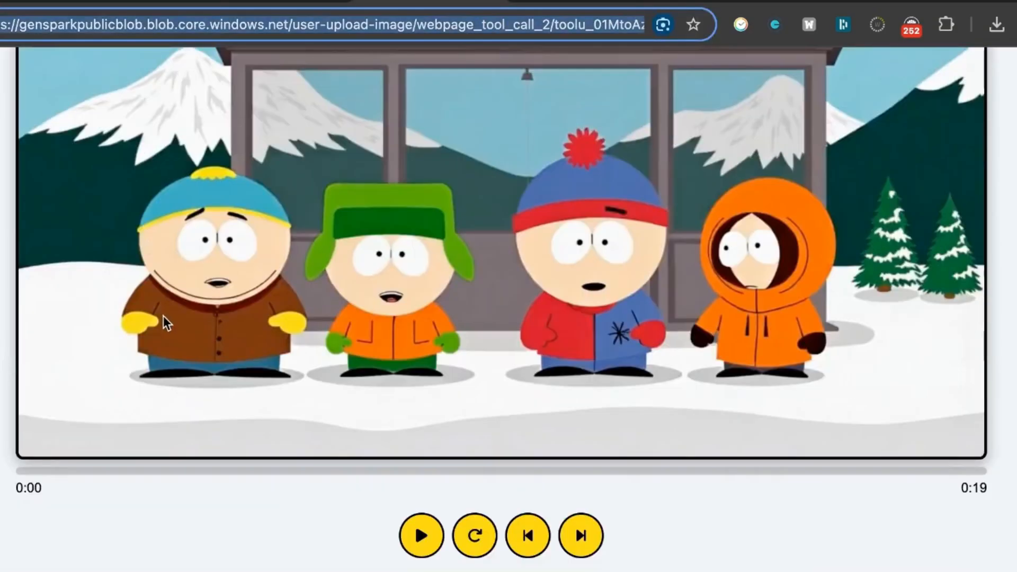
scroll(163, 307, "up", 7)
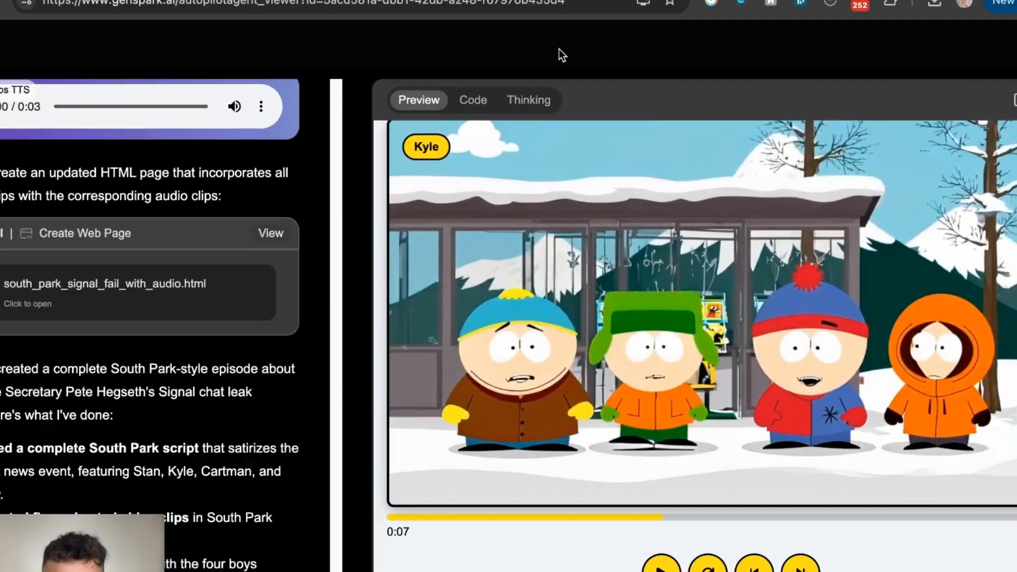
scroll(215, 228, "up", 15)
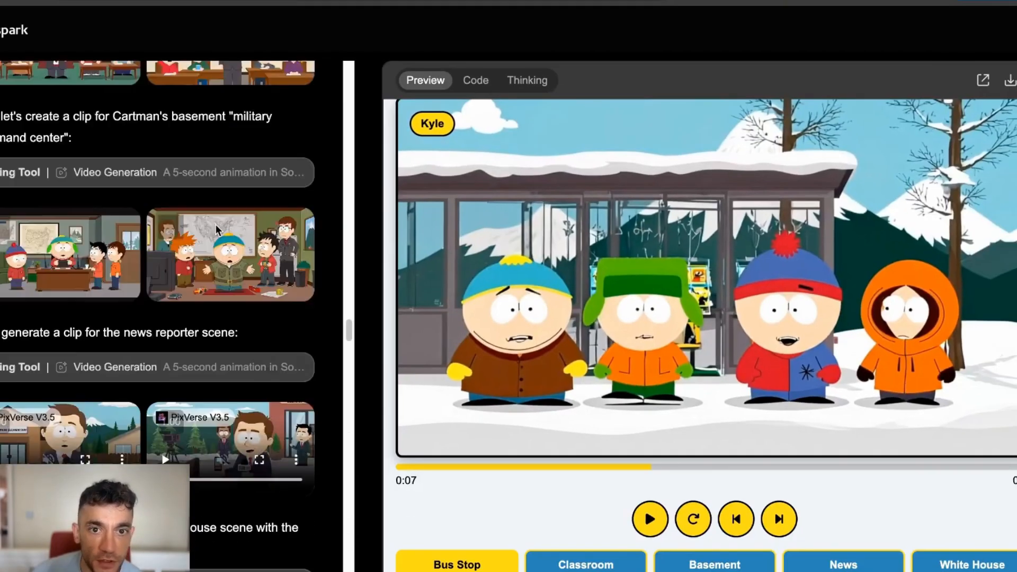
scroll(215, 224, "up", 15)
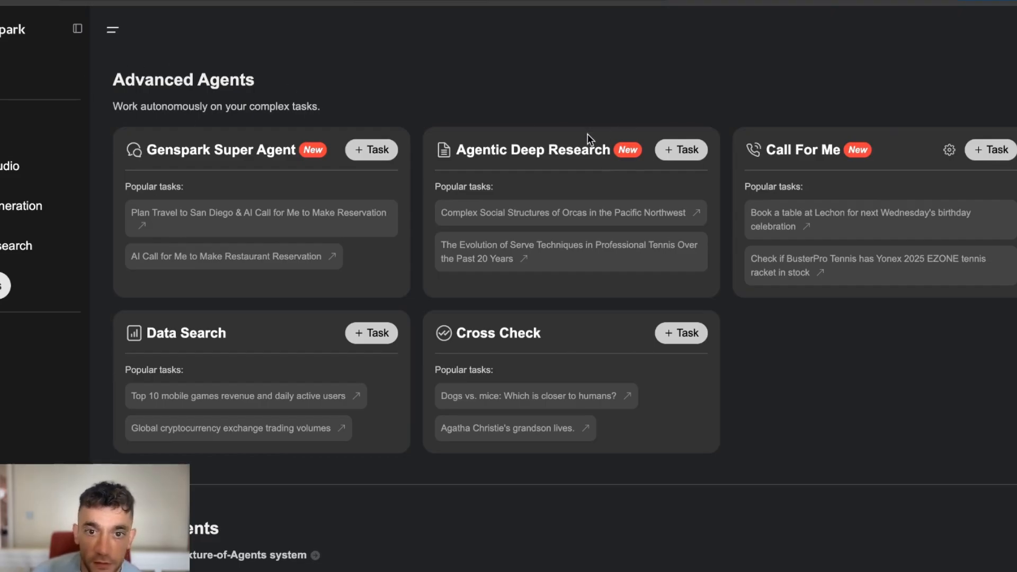
Step: Open the Agentic Deep Research example on Pacific Northwest orcas and bring up its resulting Sparkpage article
left_click_drag(526, 168, 591, 168)
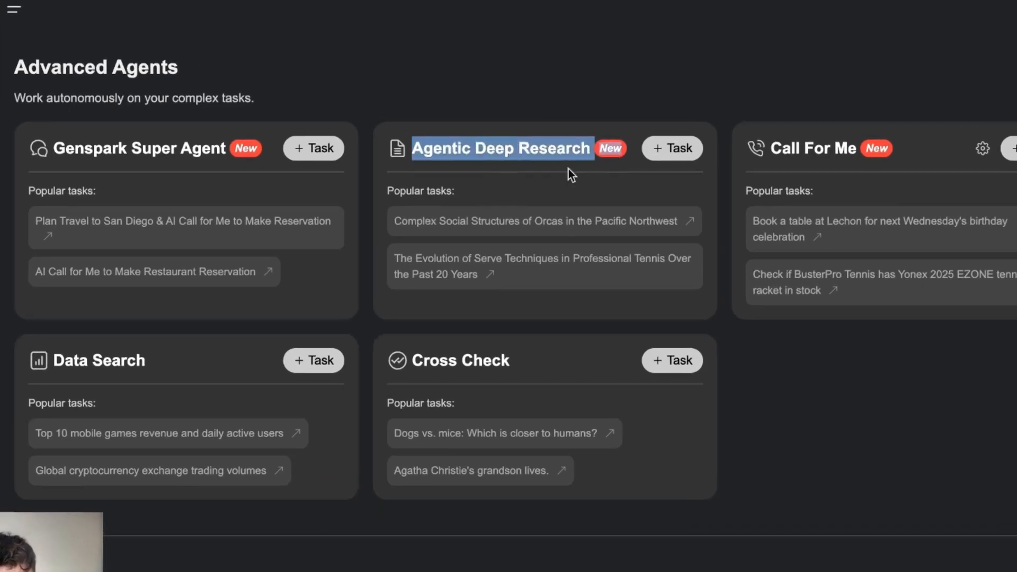
left_click(565, 228)
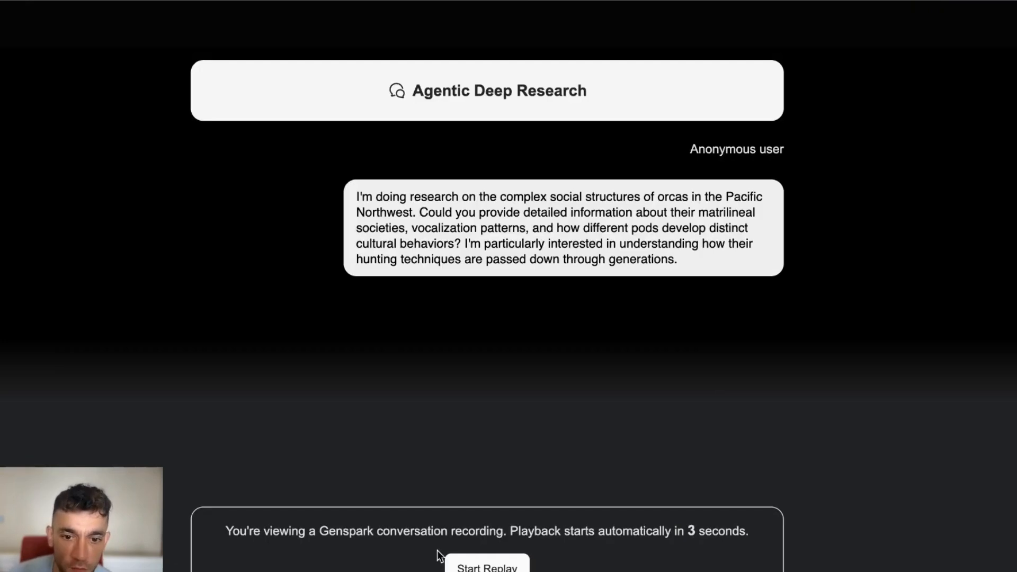
left_click(520, 567)
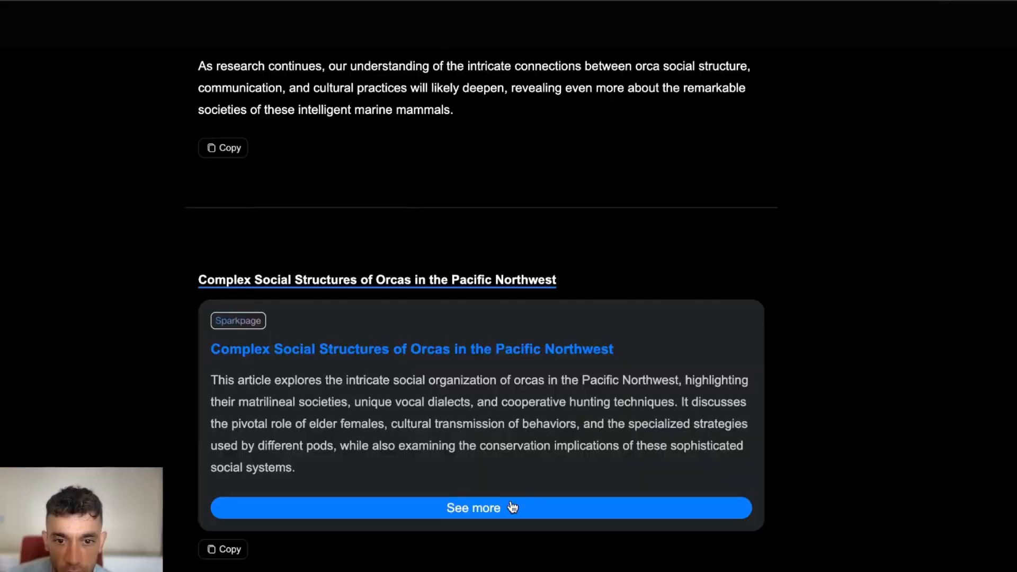
left_click(512, 506)
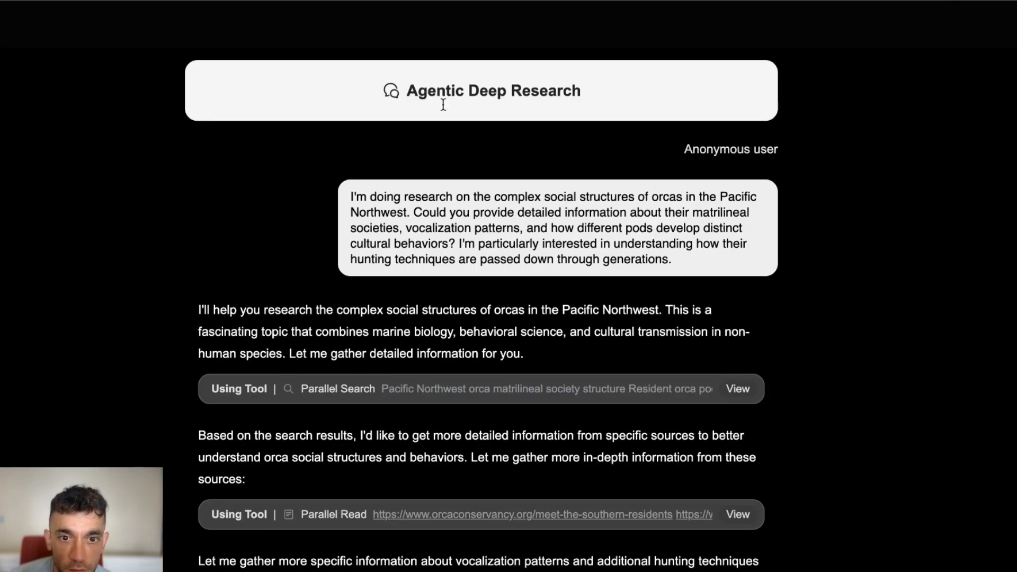
Step: Highlight the original prompt about orca social structures in the Agentic Deep Research conversation
left_click_drag(356, 200, 730, 181)
left_click_drag(796, 157, 676, 285)
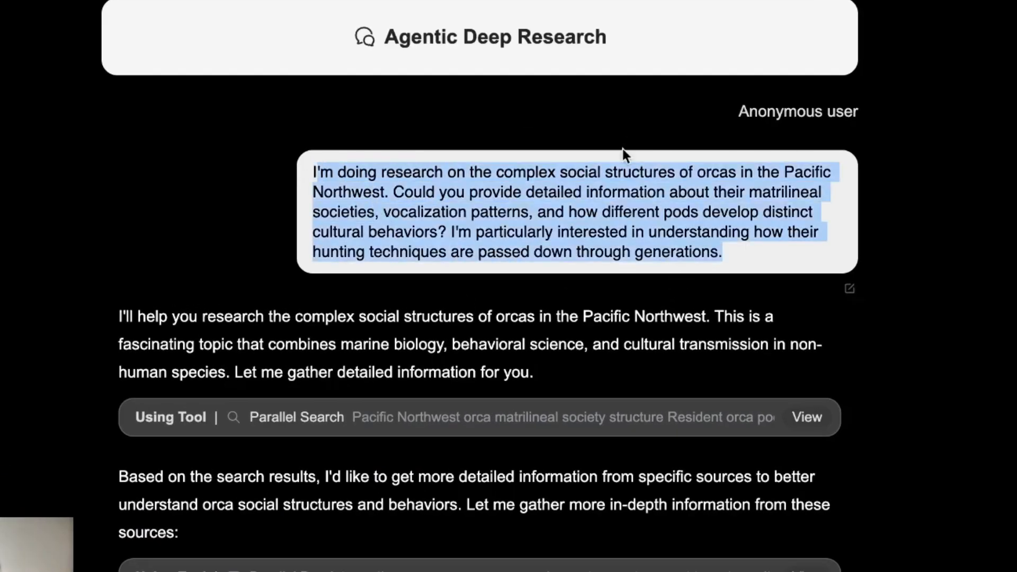
left_click(604, 212)
Step: Read the orca Sparkpage from its title to the embedded videos, and highlight its introduction
left_click_drag(335, 53, 553, 69)
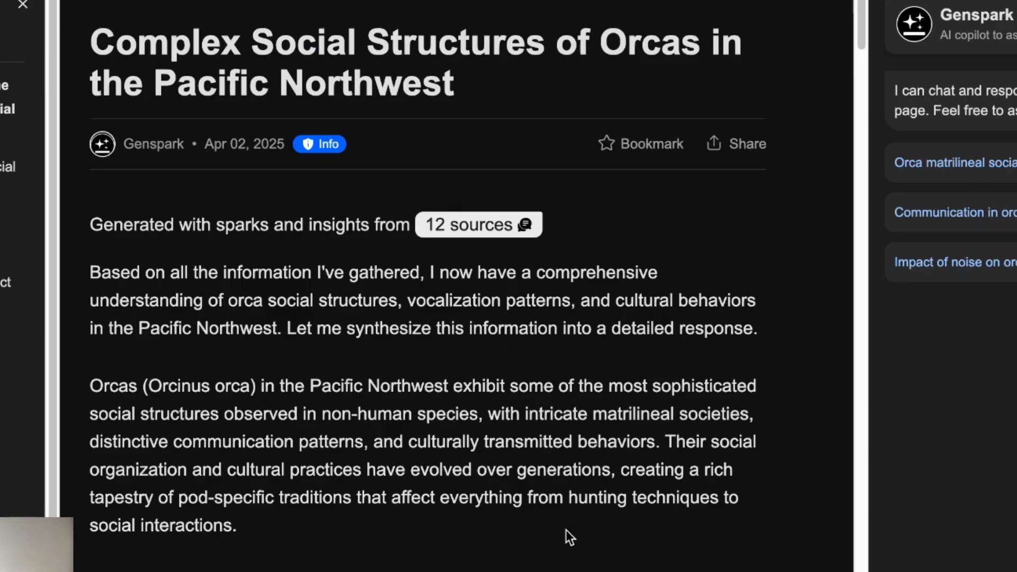
scroll(566, 529, "down", 20)
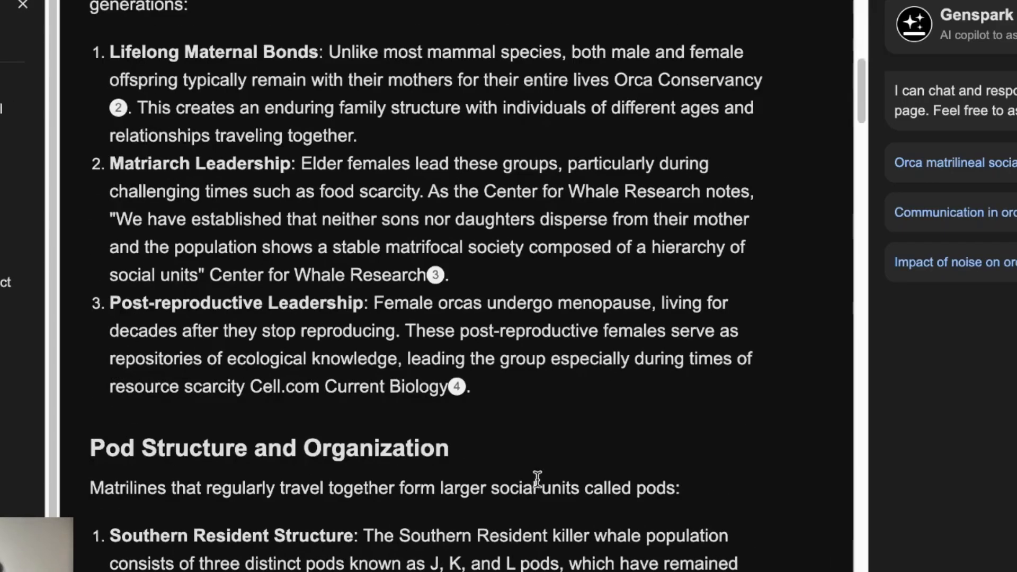
scroll(535, 443, "down", 20)
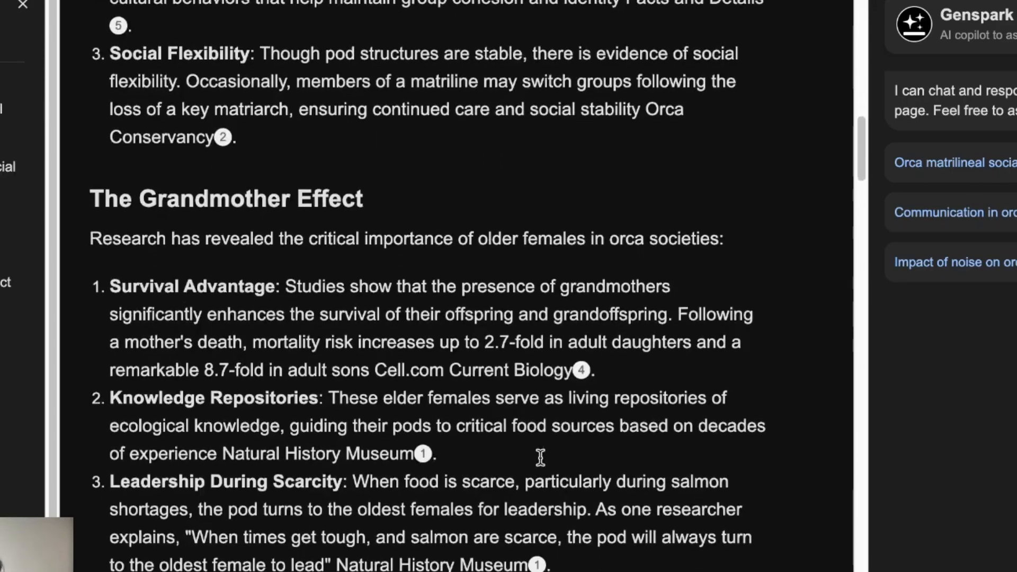
scroll(609, 477, "down", 20)
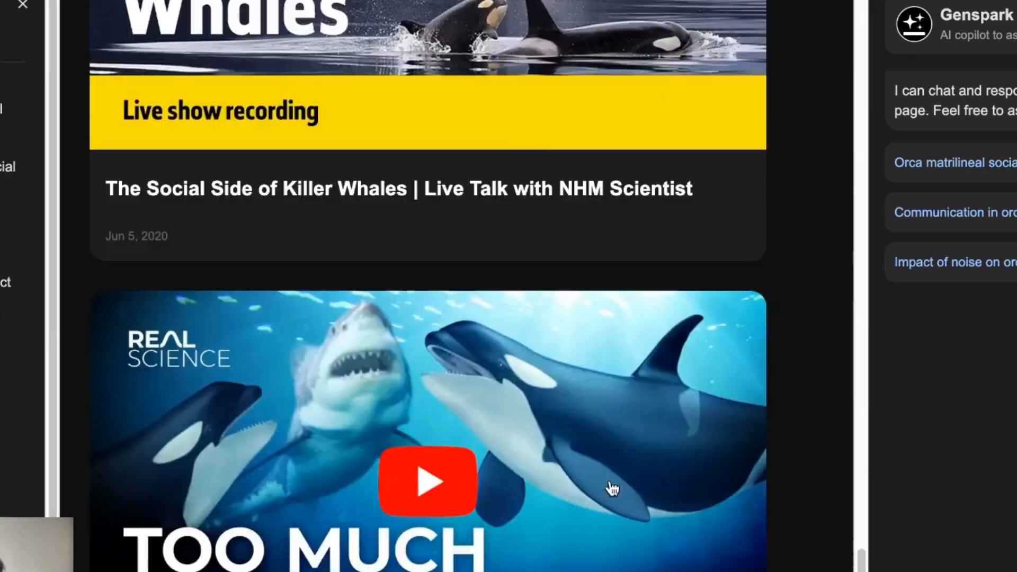
scroll(604, 483, "up", 10)
scroll(350, 466, "up", 20)
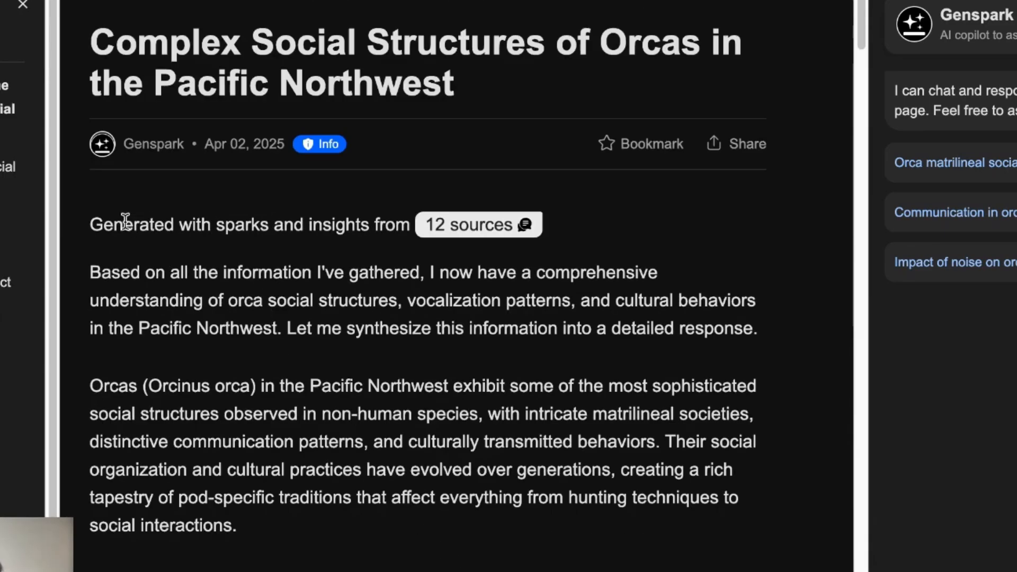
left_click_drag(110, 217, 238, 530)
Step: Browse the article's Matrilineal Societies, Pod-Specific Dialects and Cultural Behaviors sections, continuing down to the source list
scroll(451, 535, "down", 12)
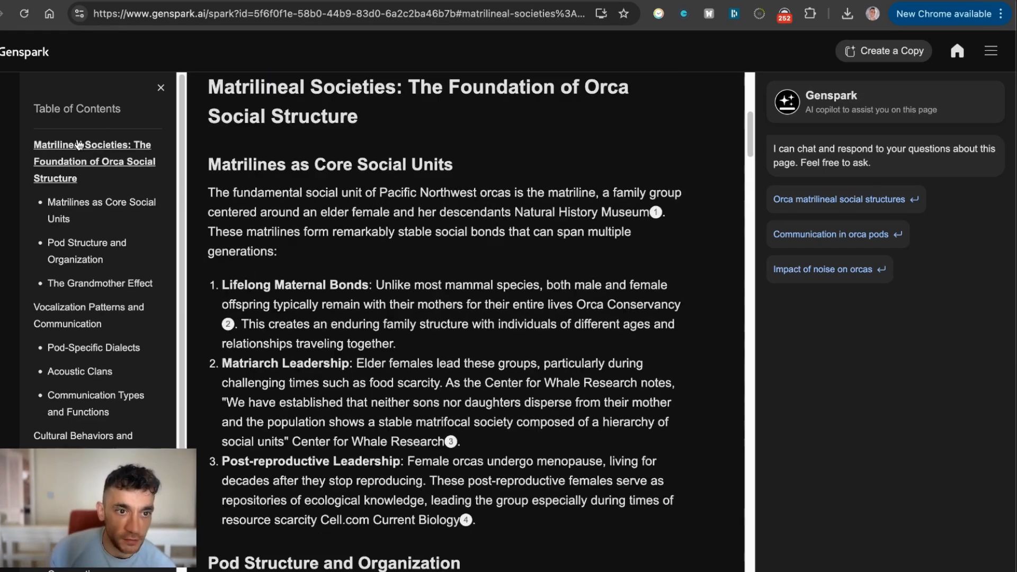
left_click(97, 348)
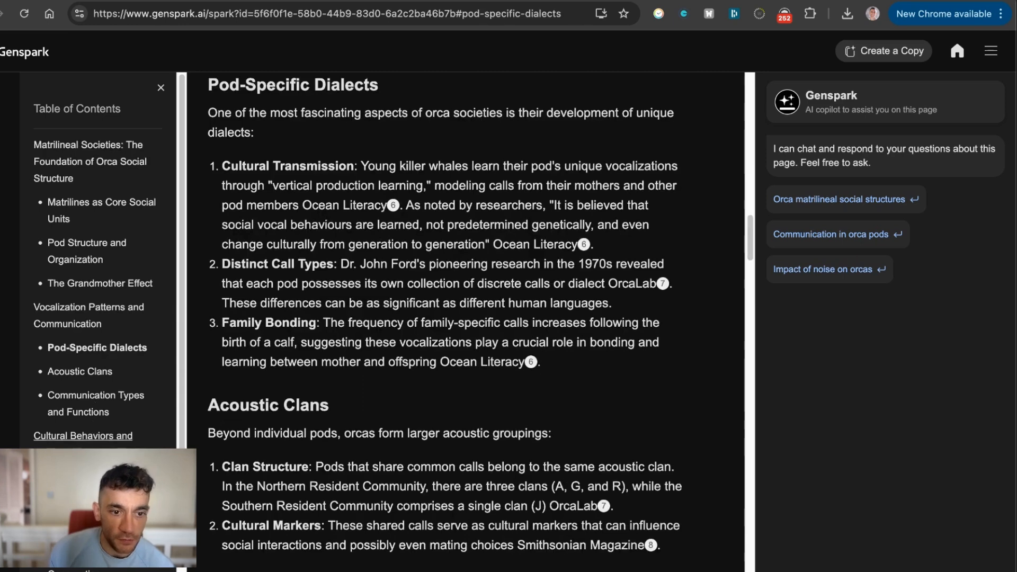
left_click(83, 436)
scroll(438, 402, "down", 15)
scroll(438, 403, "down", 10)
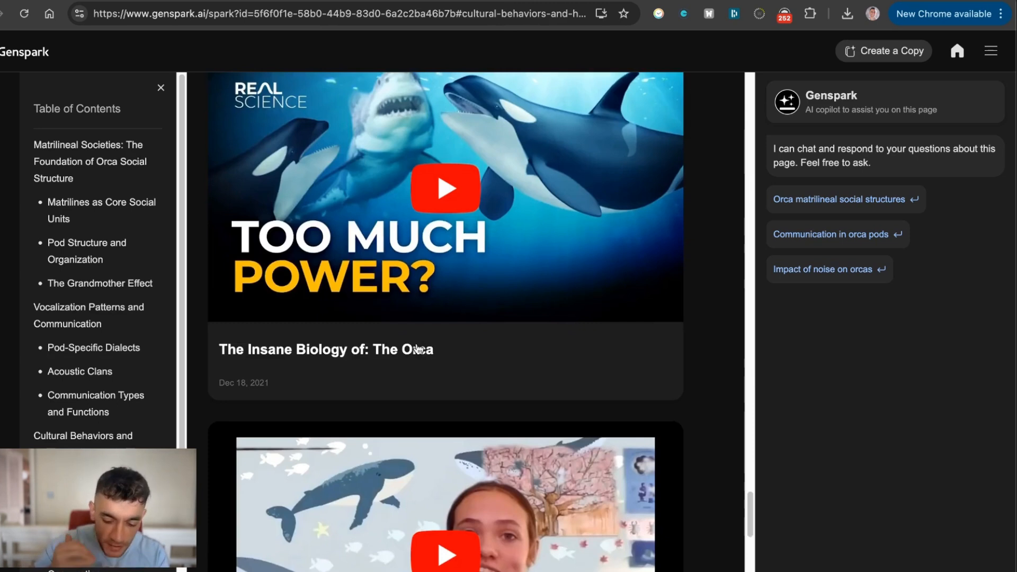
scroll(565, 280, "down", 12)
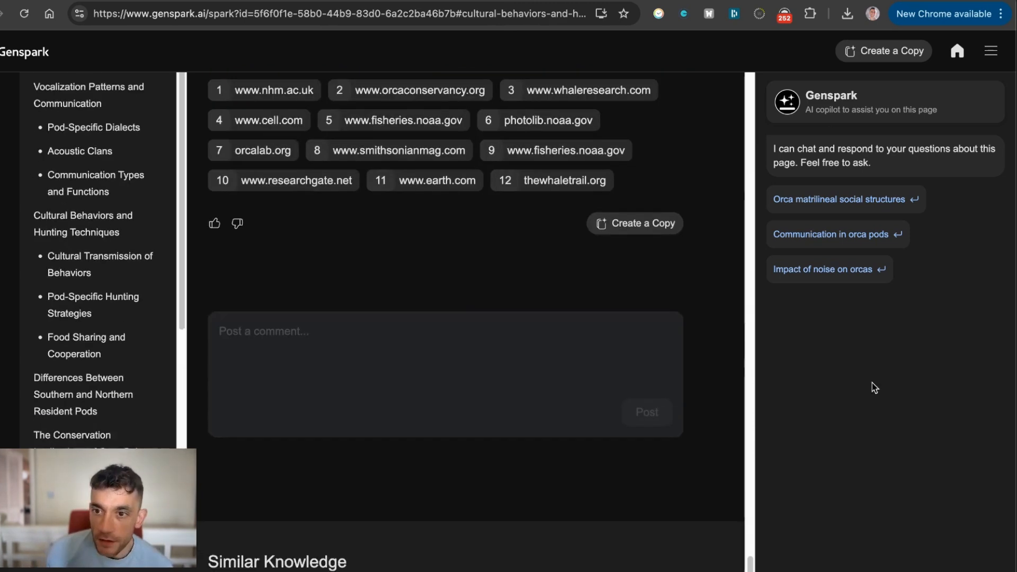
Step: Highlight the AI copilot's introduction and ask it the suggested question "Impact of noise on orcas"
left_click_drag(769, 143, 899, 168)
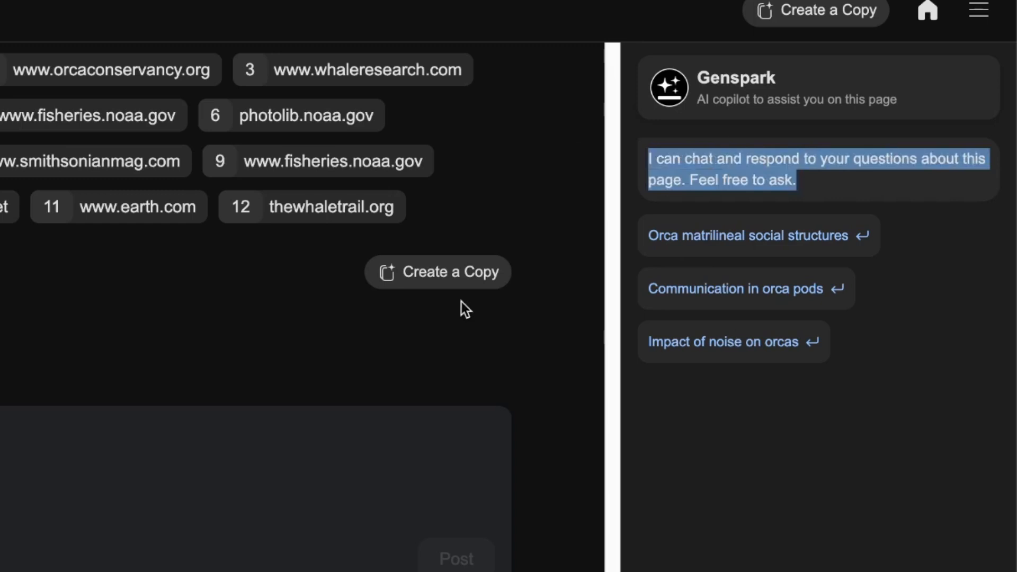
scroll(256, 322, "up", 15)
left_click(830, 551)
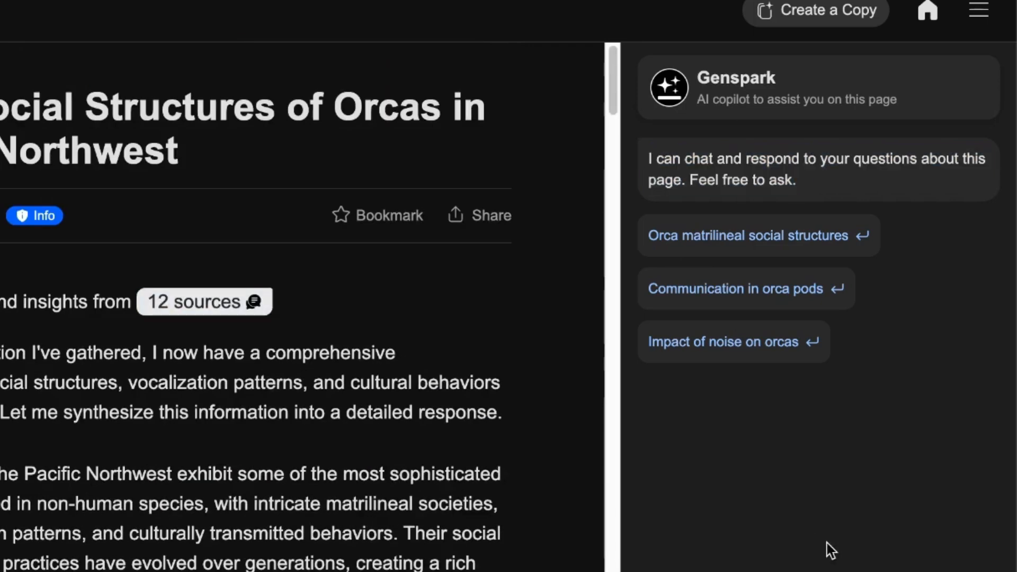
left_click(711, 358)
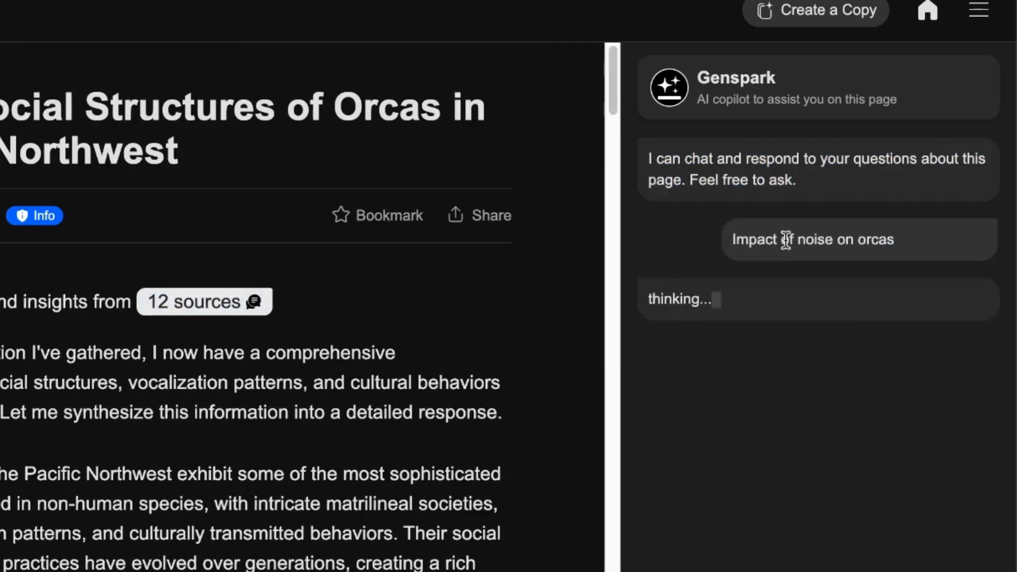
left_click_drag(728, 239, 896, 241)
Step: Review the article's section on the conservation implications of orca culture and return to its title
scroll(129, 363, "down", 20)
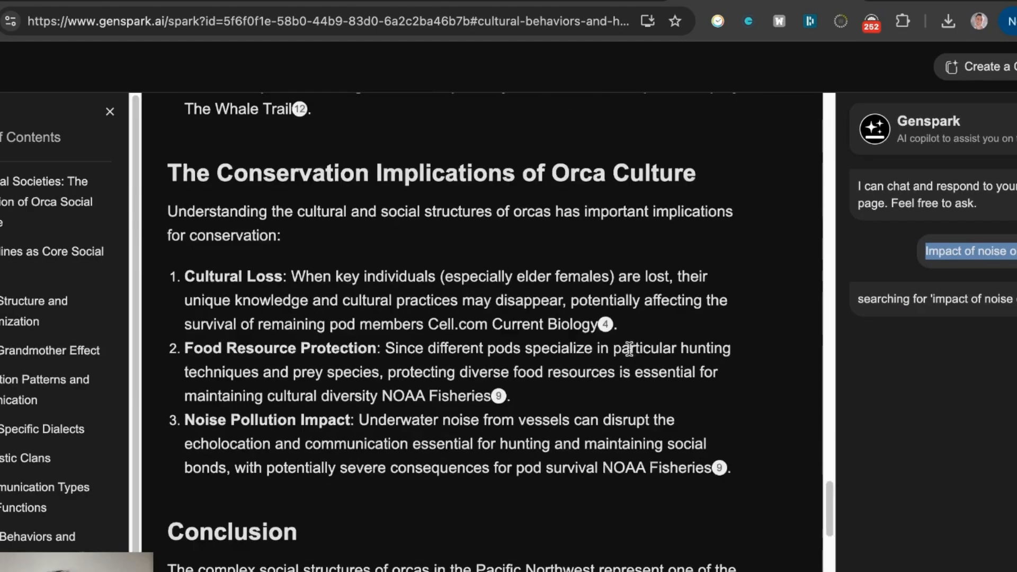
scroll(360, 381, "up", 20)
scroll(623, 383, "up", 12)
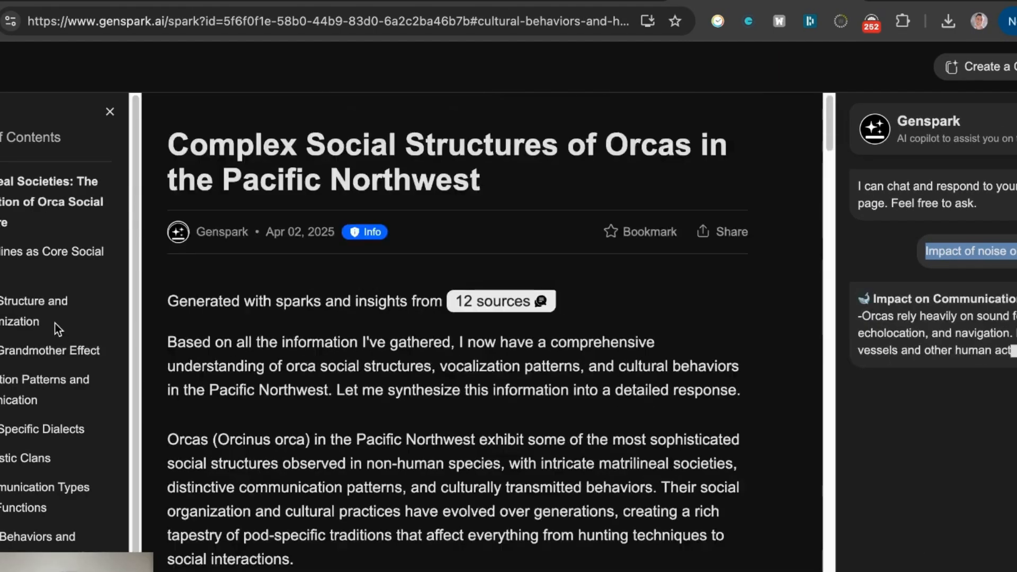
Step: Skim the orca article again and read the copilot's full answer on noise impact, down to its suggested follow-up questions
scroll(55, 324, "down", 4)
scroll(40, 368, "up", 4)
scroll(390, 340, "down", 20)
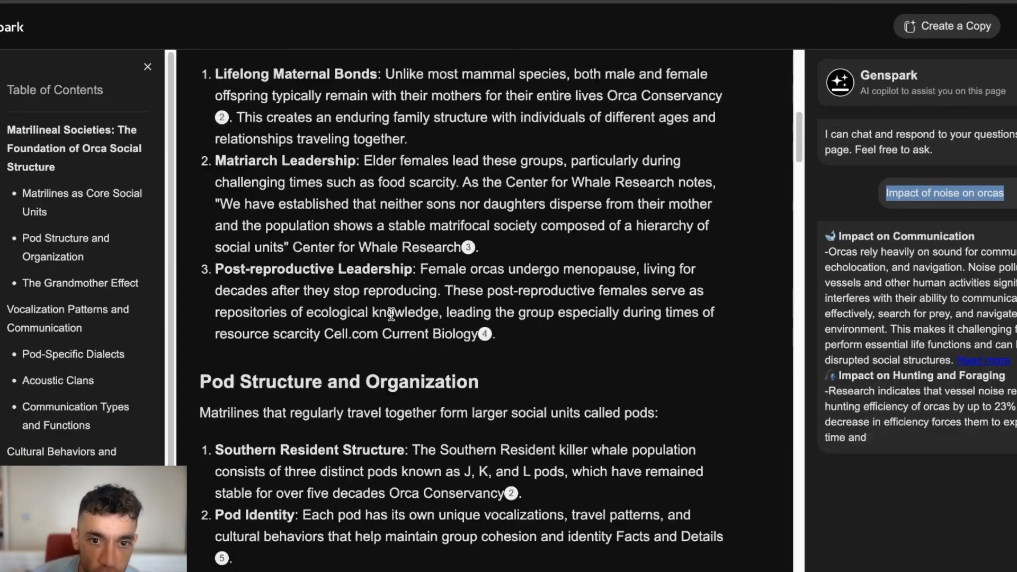
scroll(403, 338, "up", 20)
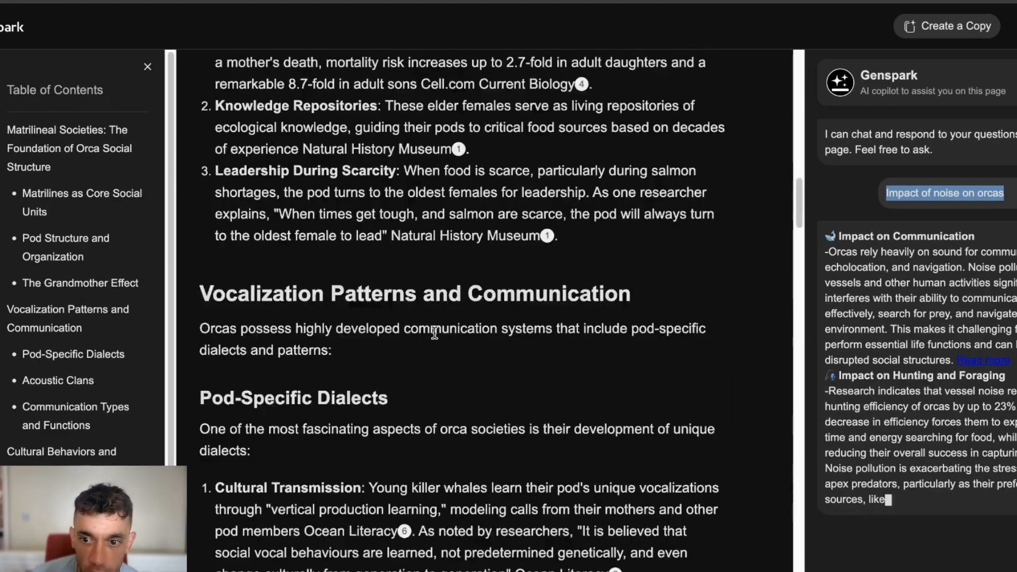
scroll(435, 332, "up", 10)
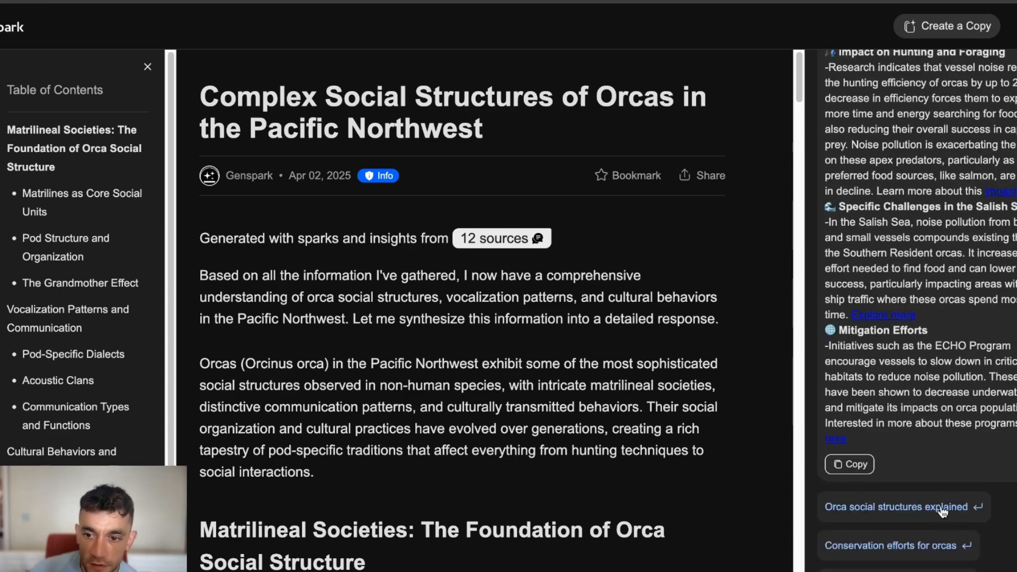
scroll(905, 402, "up", 6)
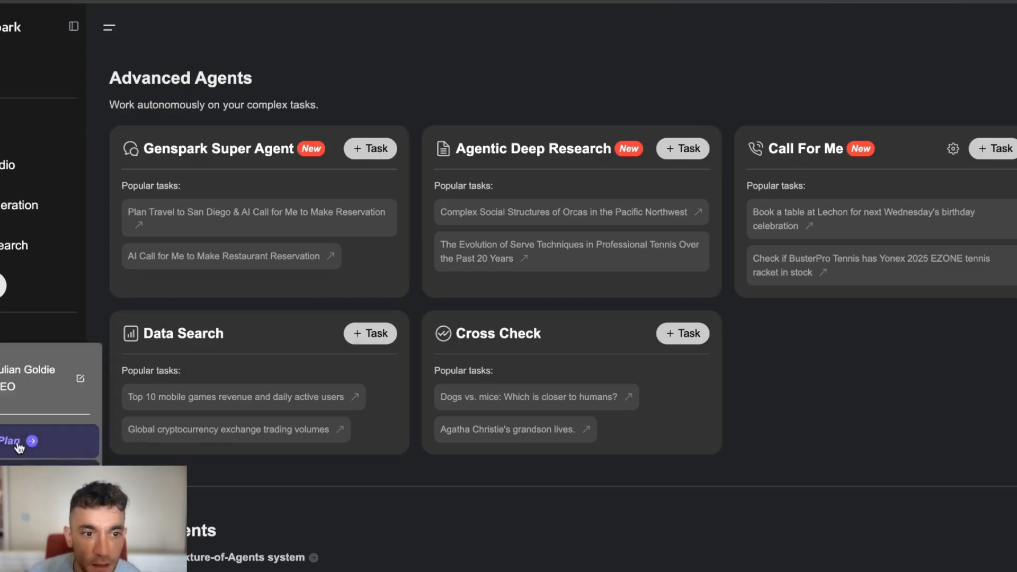
Step: Open the plan upgrade page and highlight the Free plan's price and its daily credit allowance
scroll(77, 396, "down", 3)
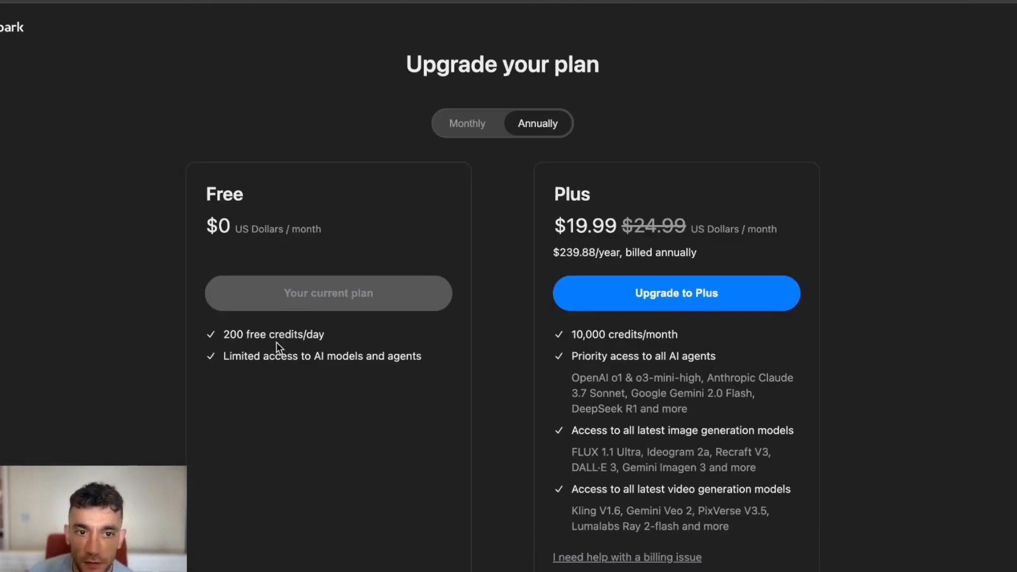
left_click_drag(206, 196, 379, 208)
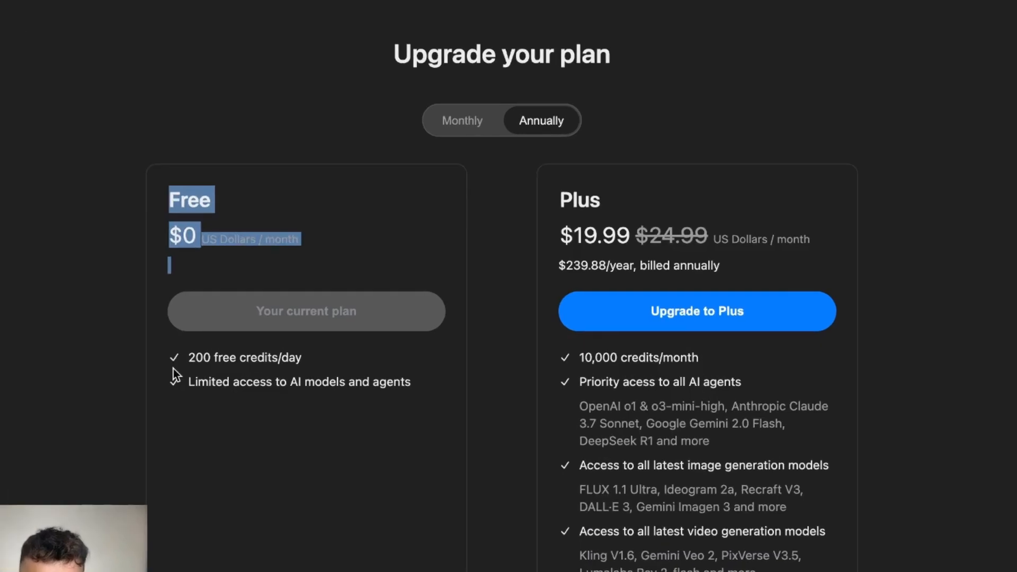
left_click_drag(221, 336, 346, 340)
left_click(202, 368)
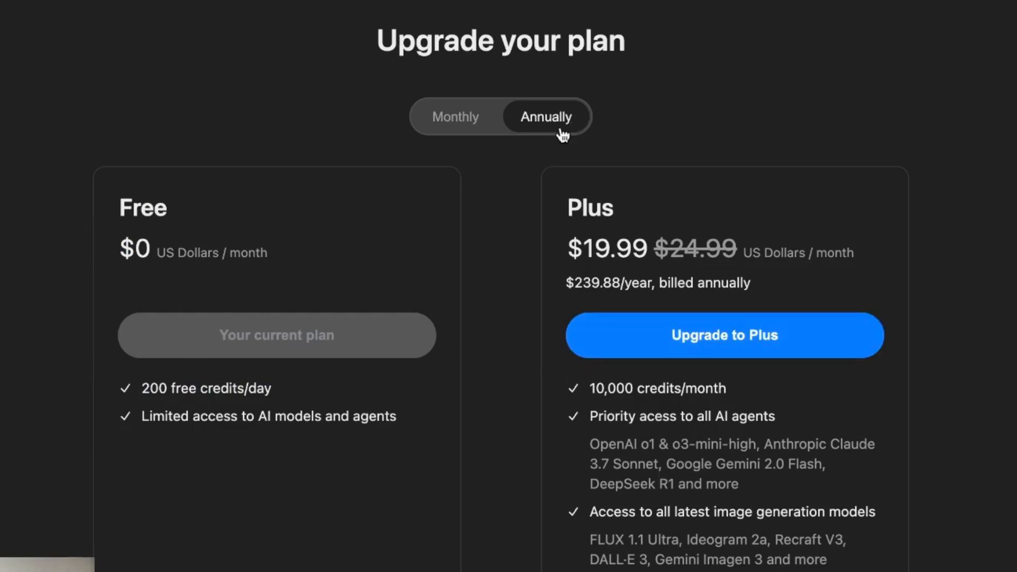
Step: Highlight the Plus plan's price, annual billing, monthly credits and priority access to AI agents
left_click_drag(562, 176, 881, 227)
left_click_drag(566, 283, 724, 277)
left_click_drag(548, 372, 744, 393)
left_click_drag(574, 424, 772, 447)
left_click(772, 447)
left_click_drag(557, 444, 742, 483)
left_click(574, 467)
Step: Highlight the Plus plan's access to the latest image and video generation models and view the remainder of the page
scroll(628, 330, "down", 2)
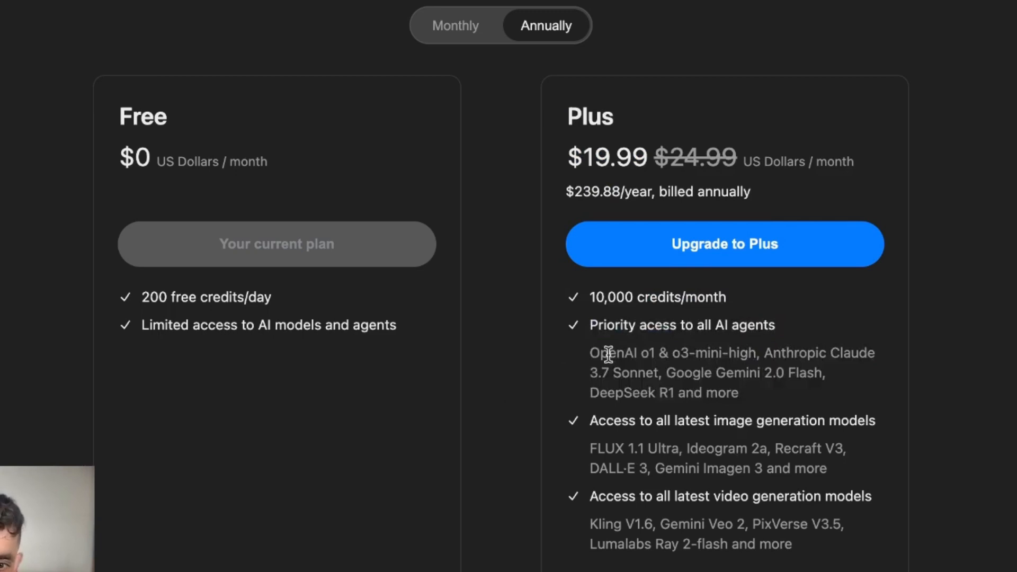
left_click_drag(579, 419, 904, 421)
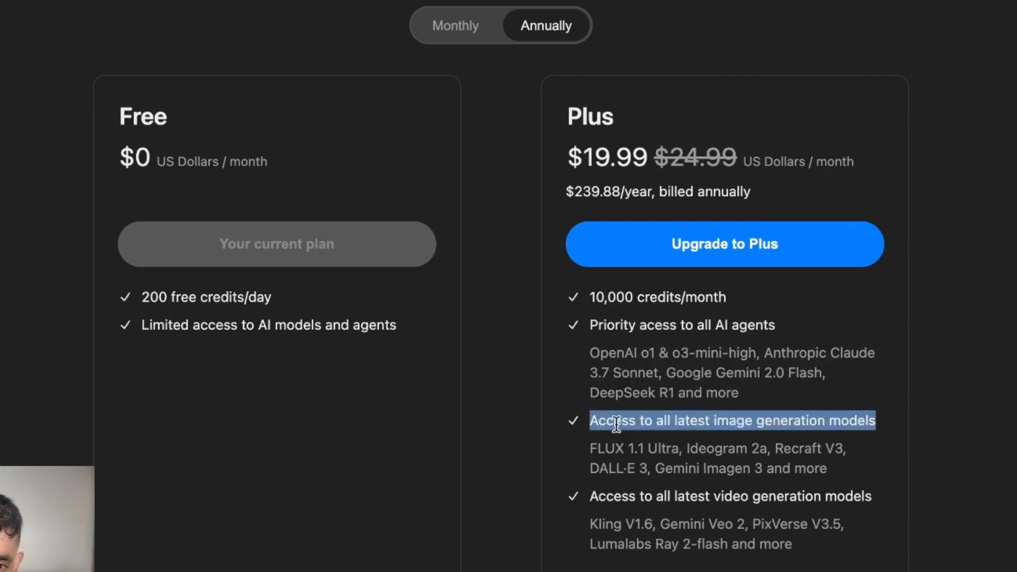
left_click(639, 484)
left_click_drag(583, 495, 906, 494)
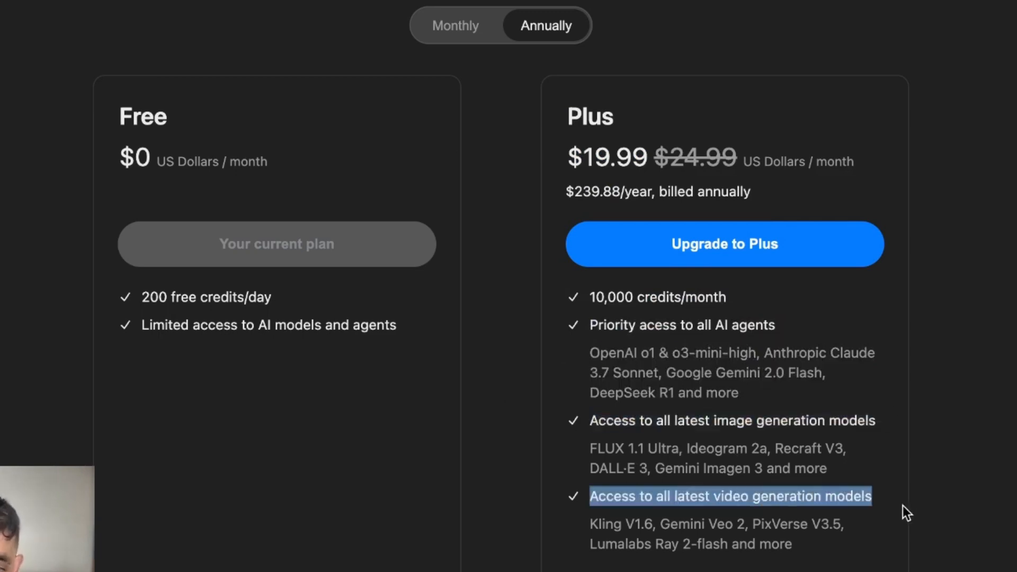
scroll(887, 511, "down", 10)
scroll(882, 505, "down", 10)
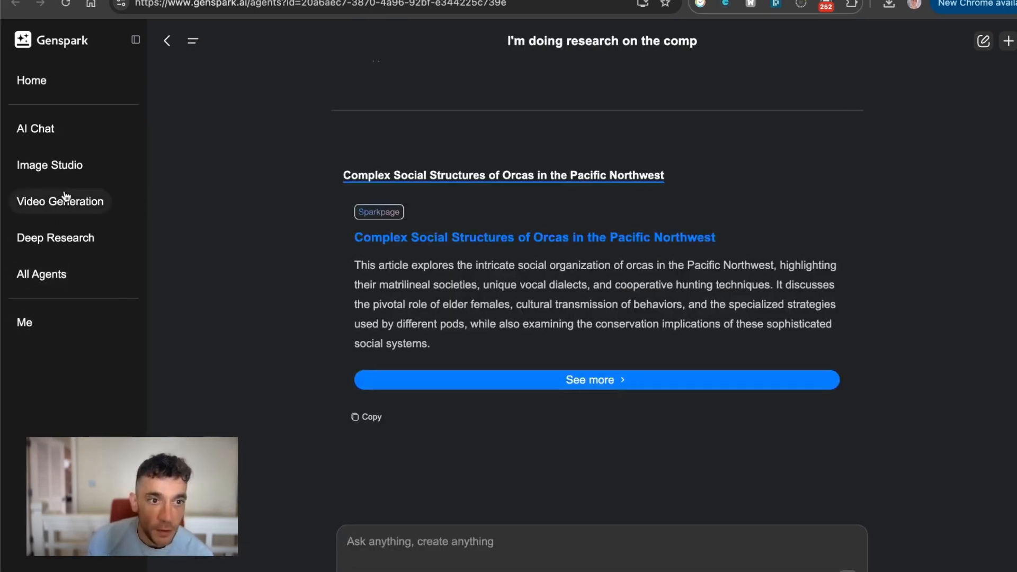
Step: Open Manus in a new tab, view the "Setup MCP Server for Perplexity" task and highlight the reply in it
key("super+t")
type("man")
key("Return")
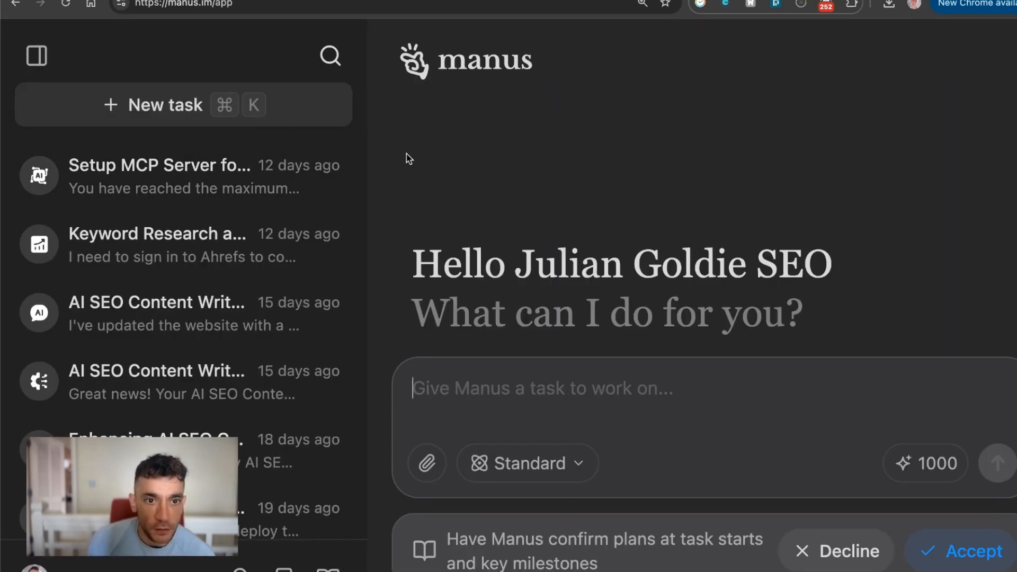
left_click(190, 170)
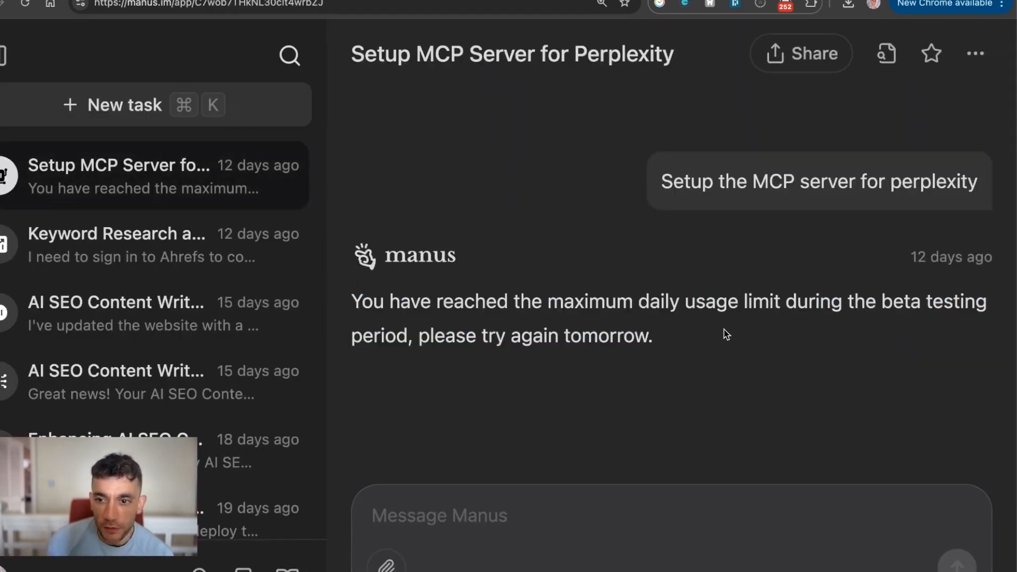
left_click_drag(713, 338, 377, 300)
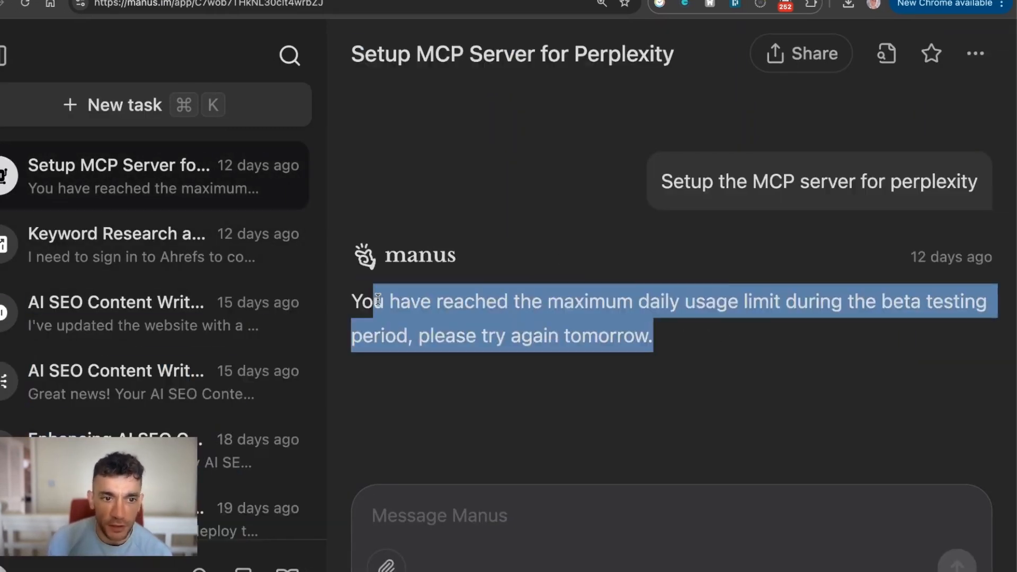
left_click(454, 305)
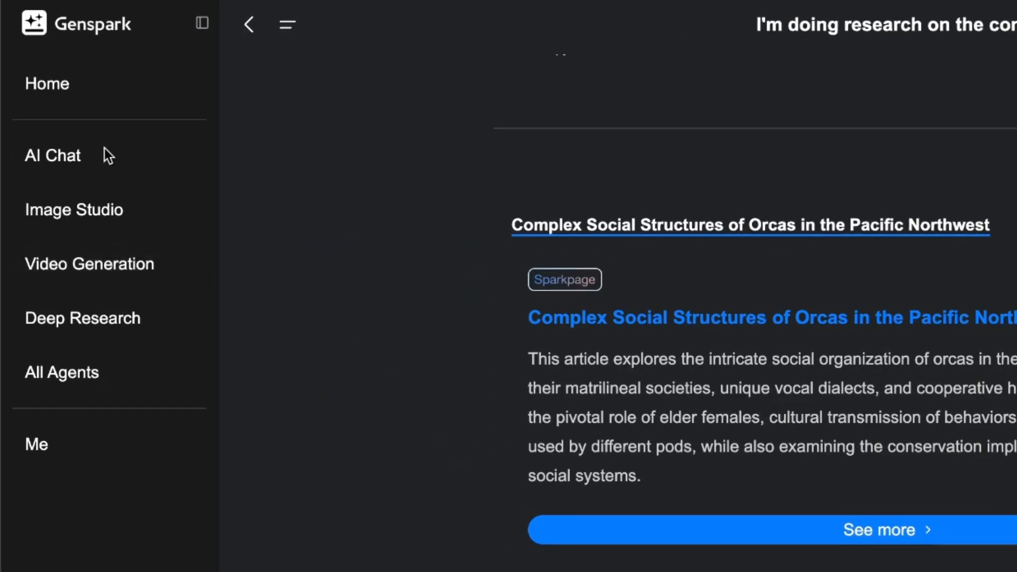
Step: Switch back to Genspark, browse the feed on its home page and look briefly at the orca article again
left_click(1, 81)
scroll(614, 481, "down", 5)
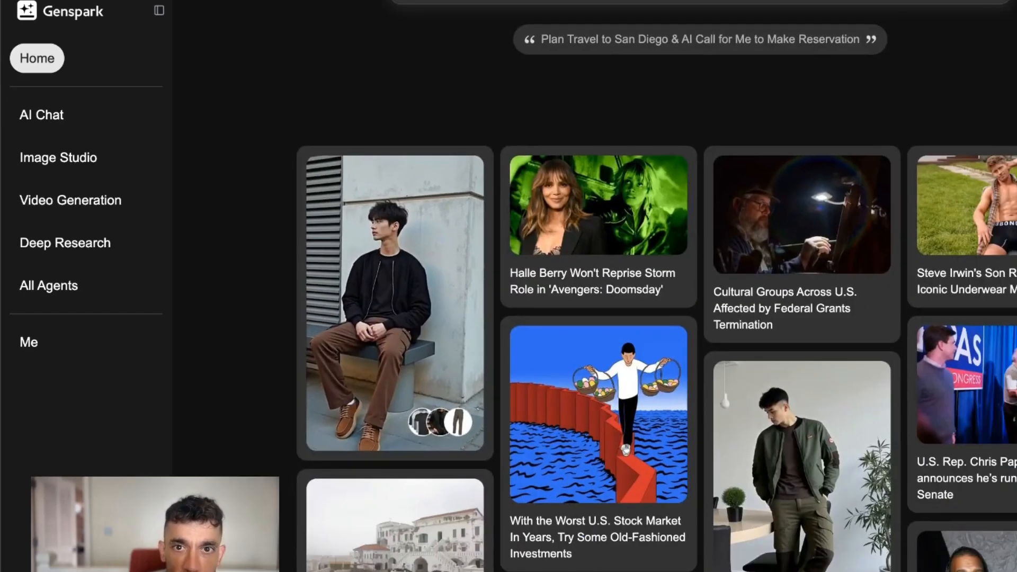
left_click(90, 264)
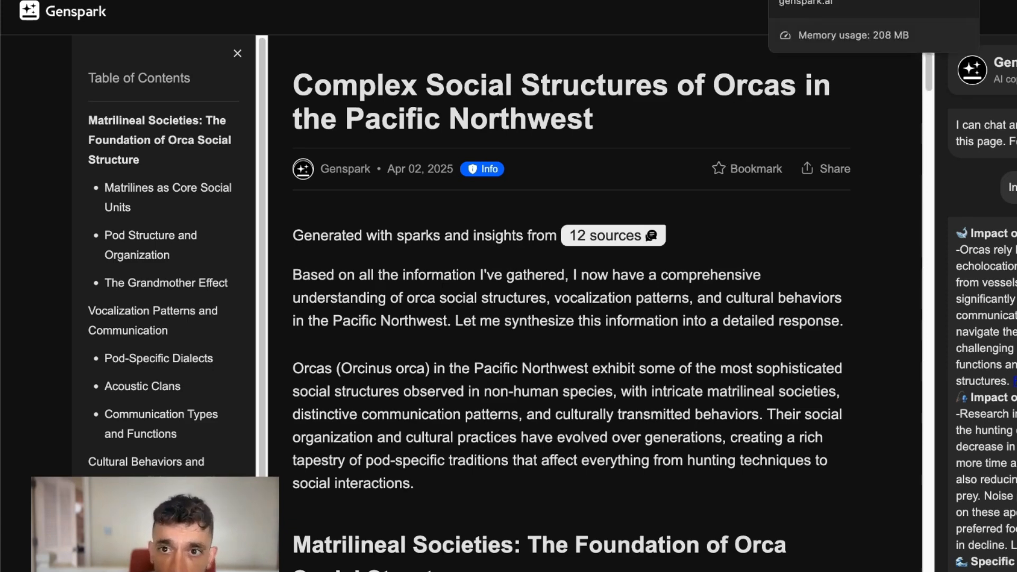
left_click(826, 1)
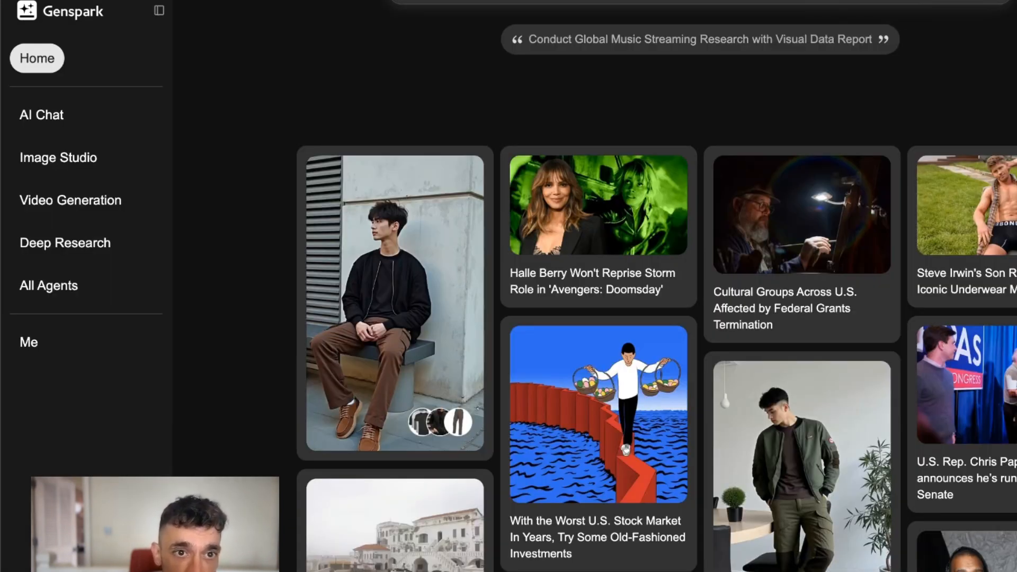
Step: Search Google for the pages indexed from Genspark's domain with the query "site:genspark.ai"
double_click(243, 20)
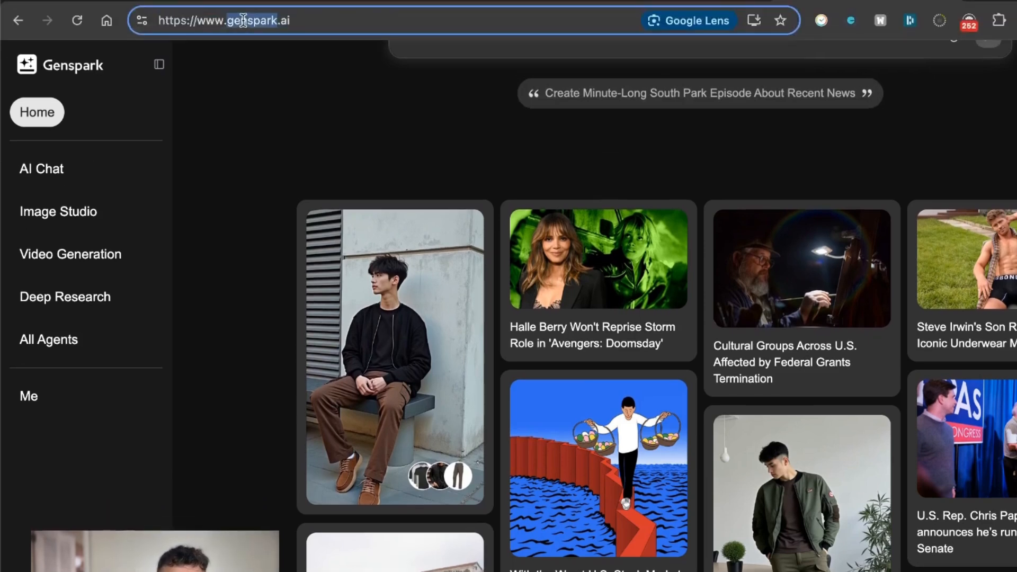
key("ctrl+Tab")
left_click(295, 24)
type("google")
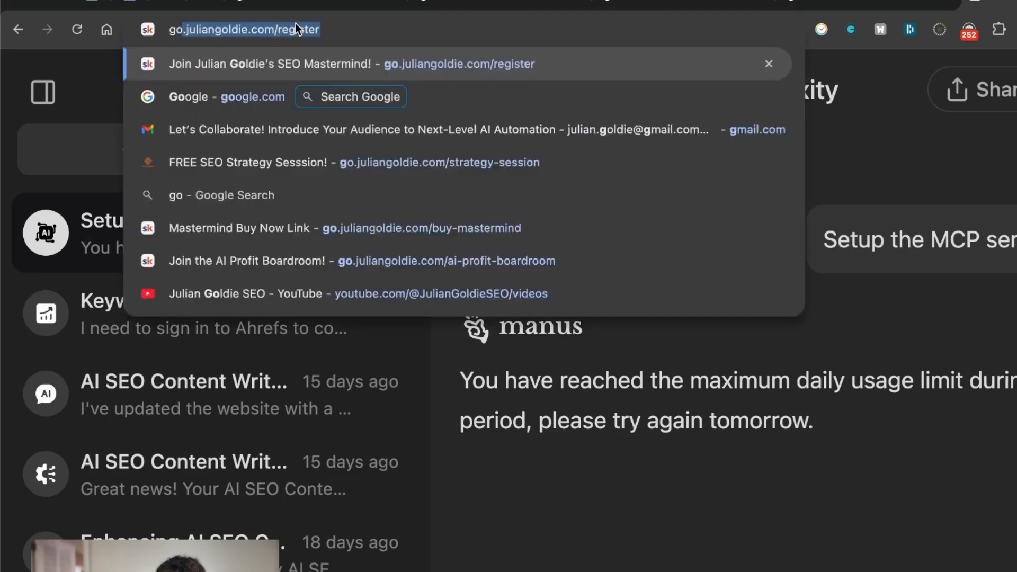
key("BackSpace")
key("super+a")
type("site:")
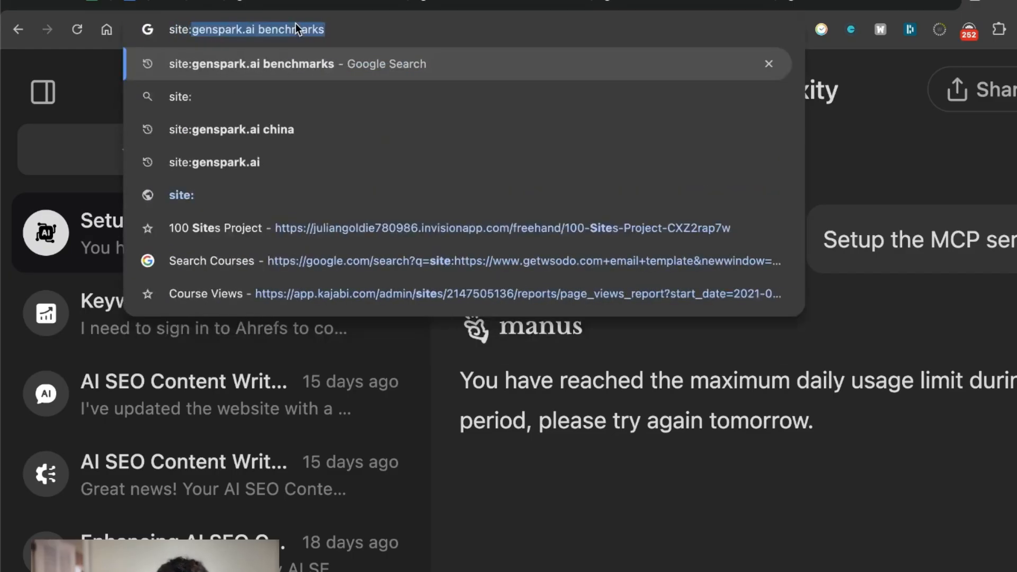
type("genspark.ai")
key("Return")
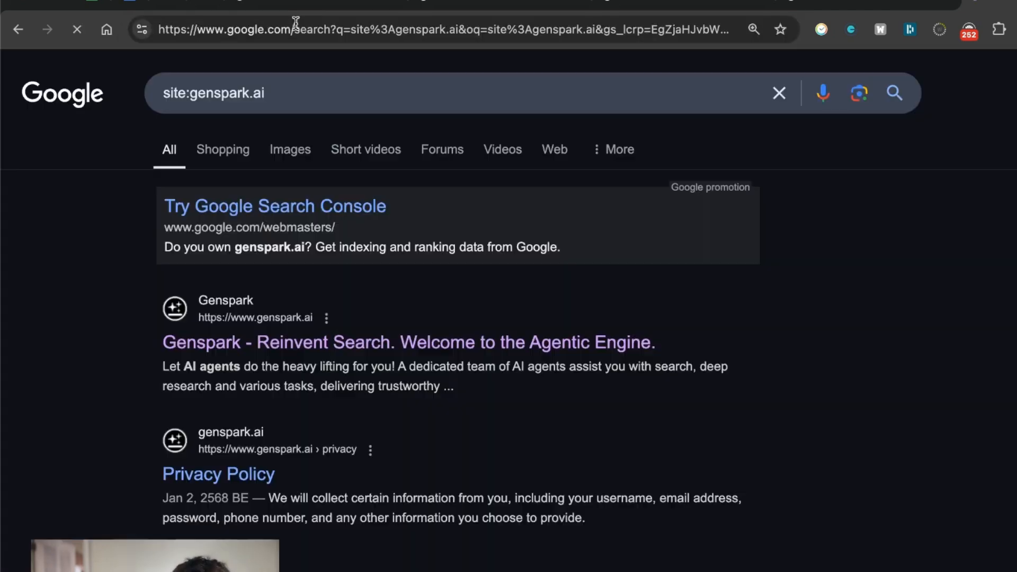
Step: Browse the first two pages of the site search results for indexed Genspark pages
scroll(492, 401, "down", 5)
scroll(492, 402, "down", 8)
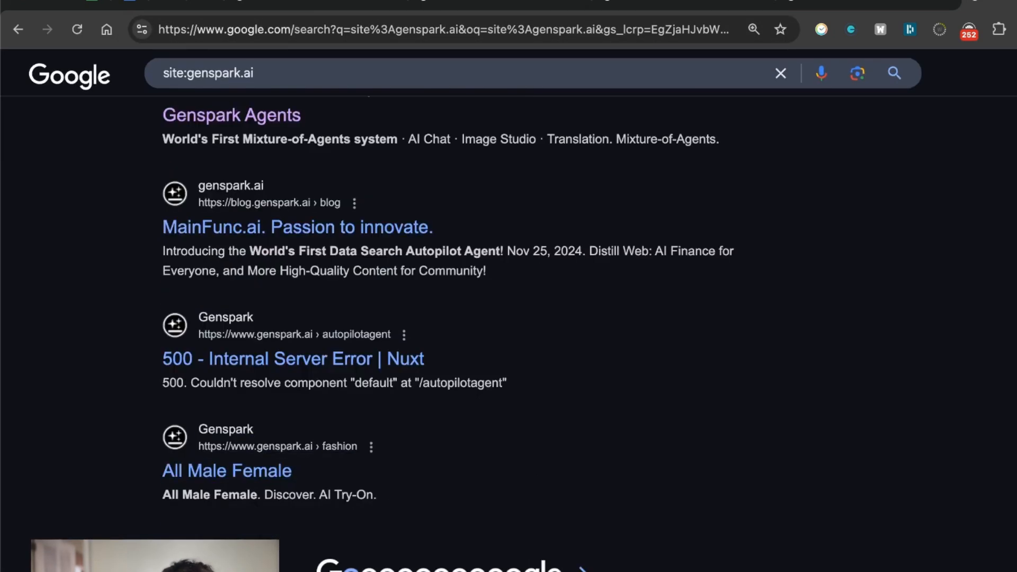
left_click(509, 571)
scroll(433, 396, "down", 8)
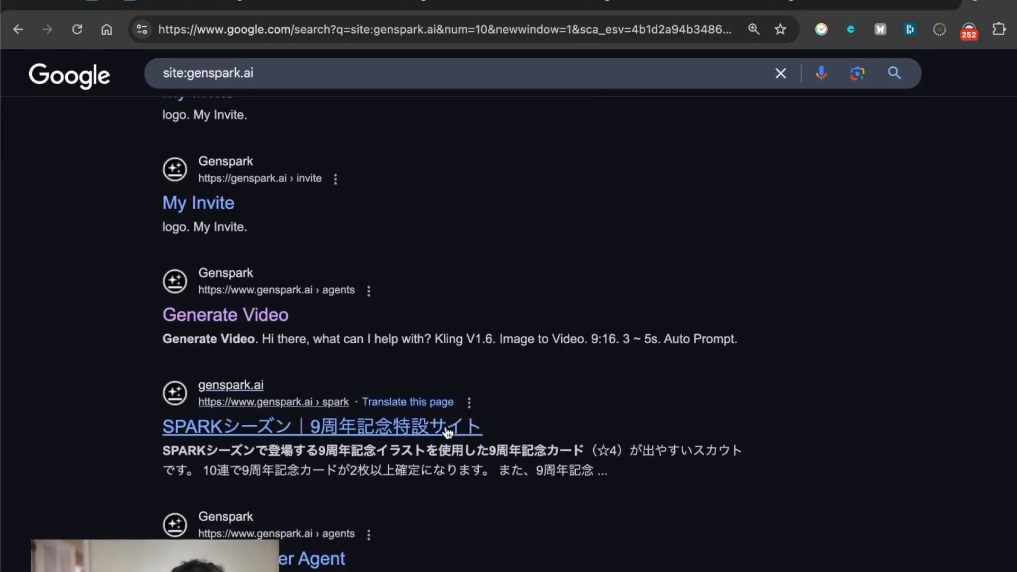
scroll(363, 370, "down", 7)
left_click(255, 167)
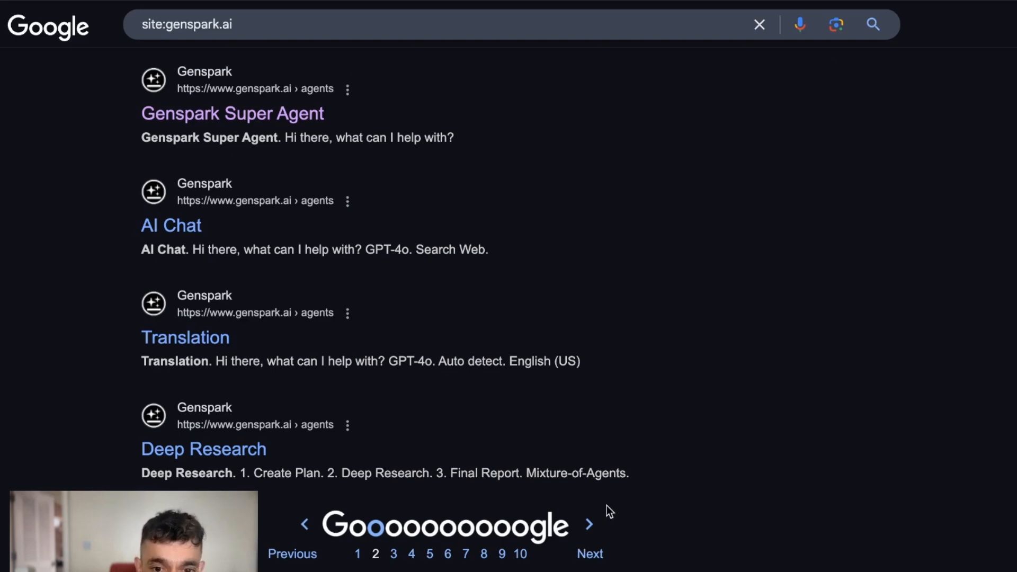
Step: Review the third and fourth result pages and open the "Understanding Hypotheses: Definition and Characteristics" Sparkpage
left_click(586, 554)
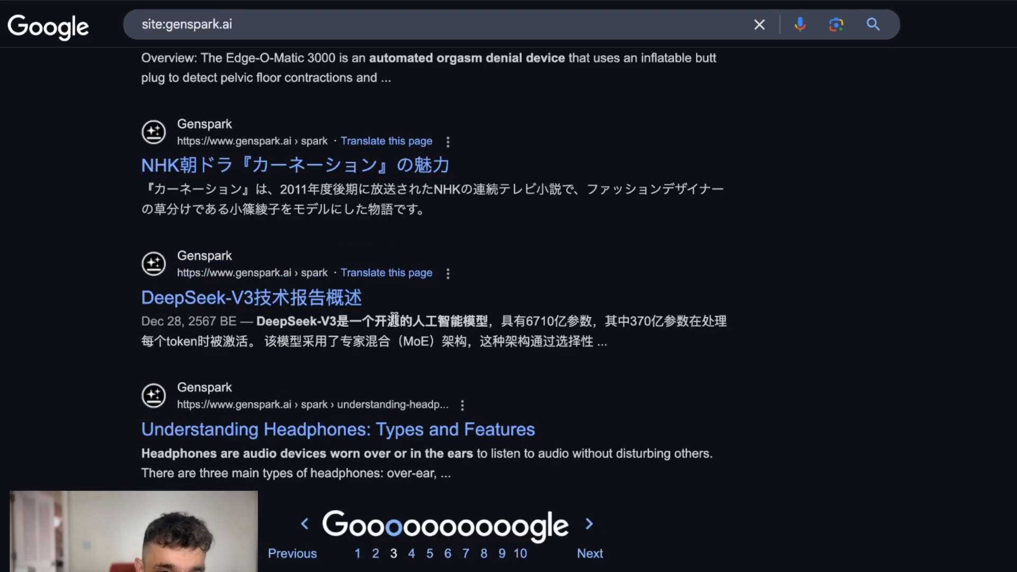
left_click(585, 551)
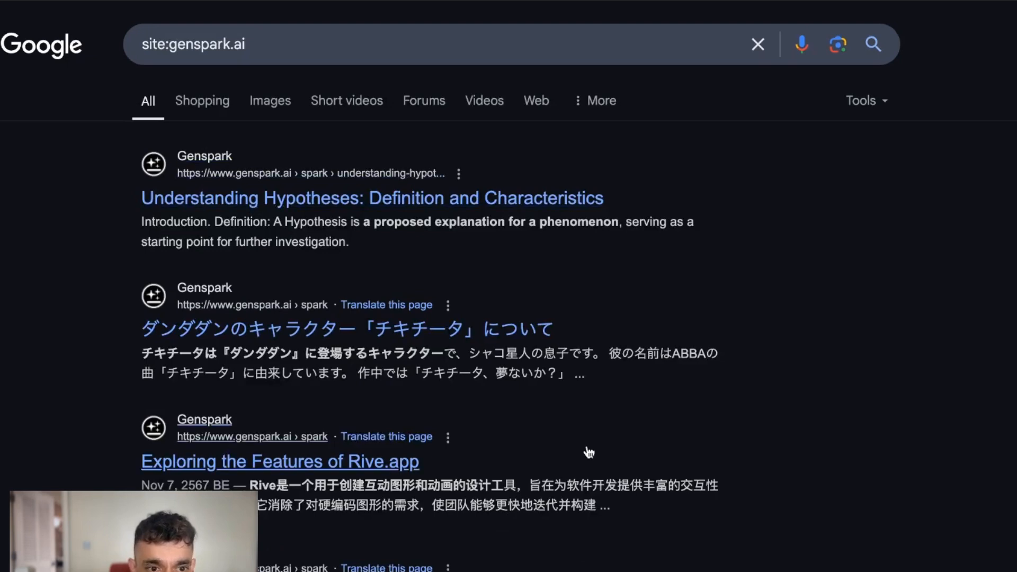
scroll(567, 436, "down", 15)
scroll(45, 447, "down", 3)
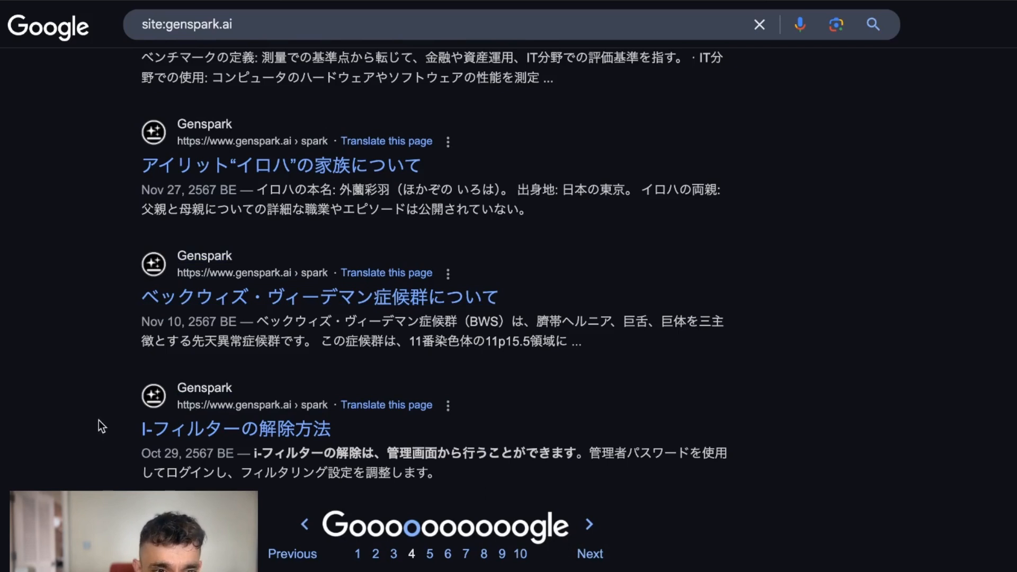
left_click_drag(311, 416, 224, 436)
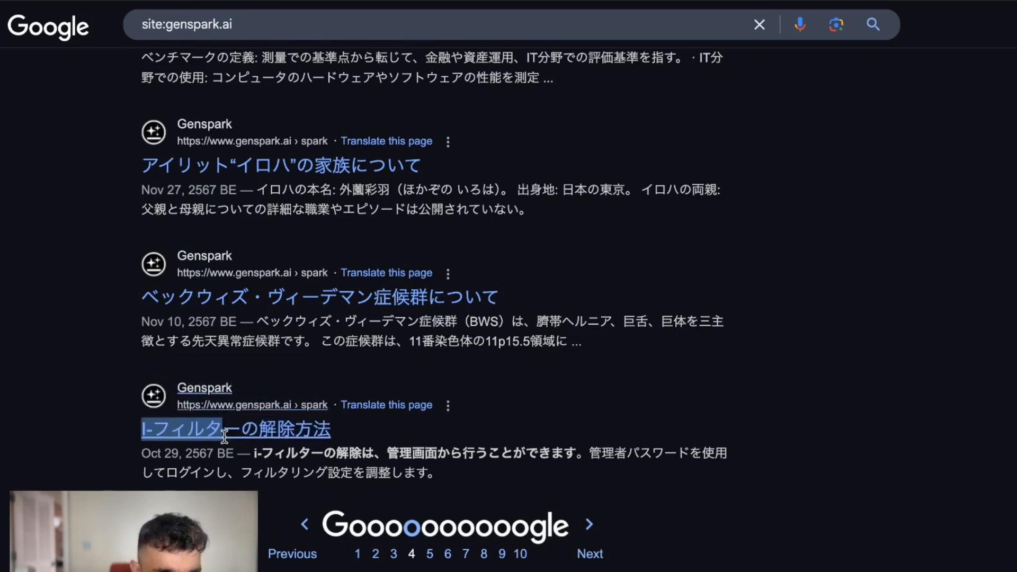
left_click(592, 545)
scroll(755, 477, "down", 10)
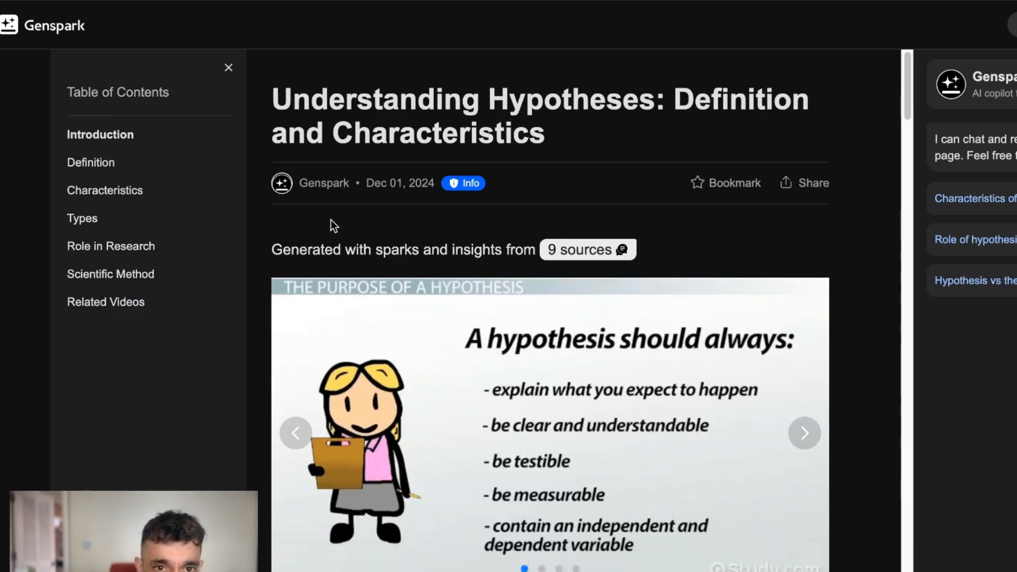
Step: Step through the hypotheses Sparkpage's image carousel to the fourth image and highlight the article's title
scroll(542, 314, "down", 2)
scroll(741, 397, "up", 1)
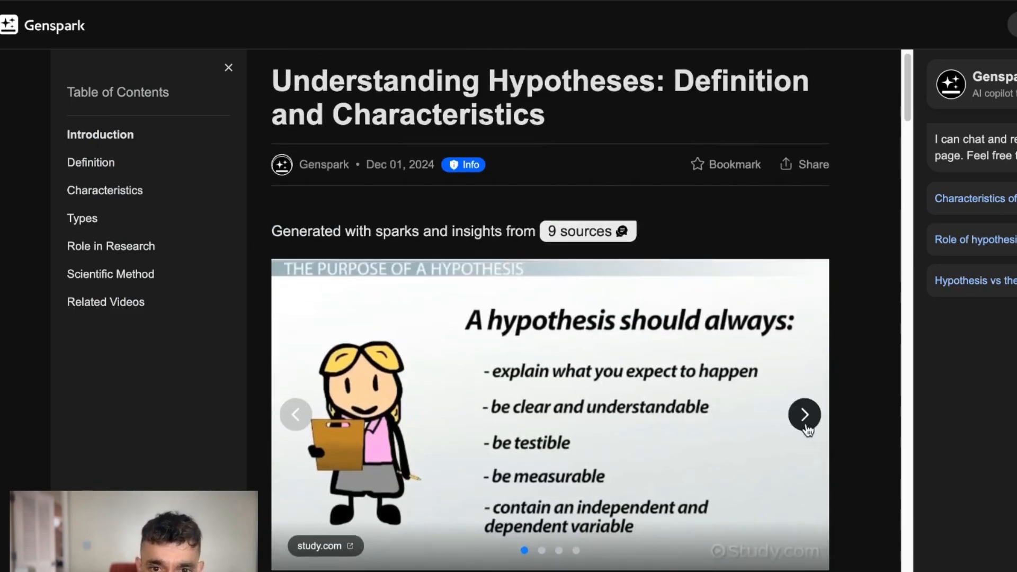
left_click(805, 425)
left_click(805, 425)
left_click(805, 426)
scroll(792, 428, "down", 1)
scroll(382, 110, "up", 1)
left_click_drag(324, 81, 670, 122)
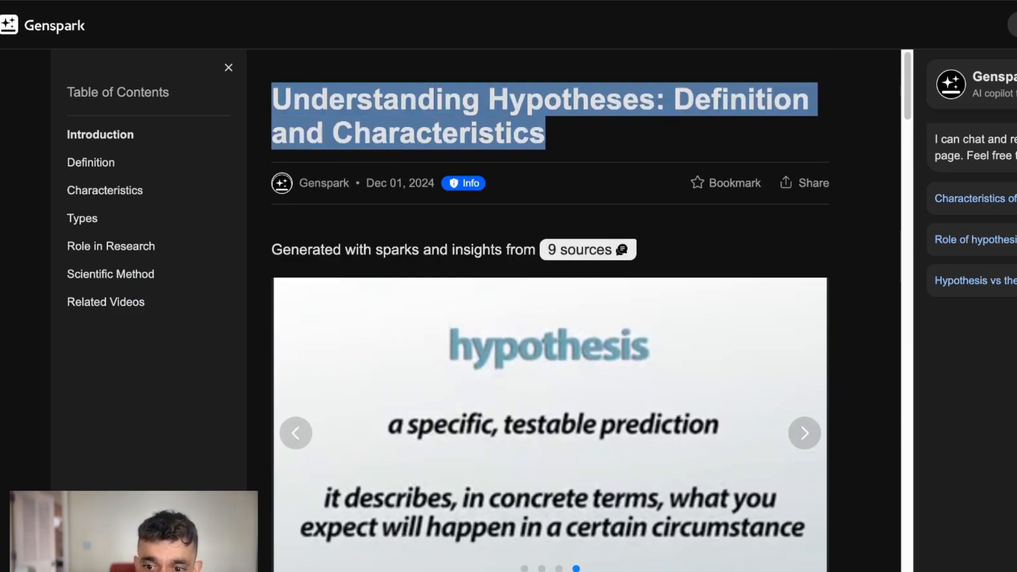
Step: Skim the hypotheses article down to its related videos, return to its title and go back to Genspark's home page
scroll(550, 371, "down", 15)
scroll(567, 260, "down", 8)
scroll(567, 259, "up", 12)
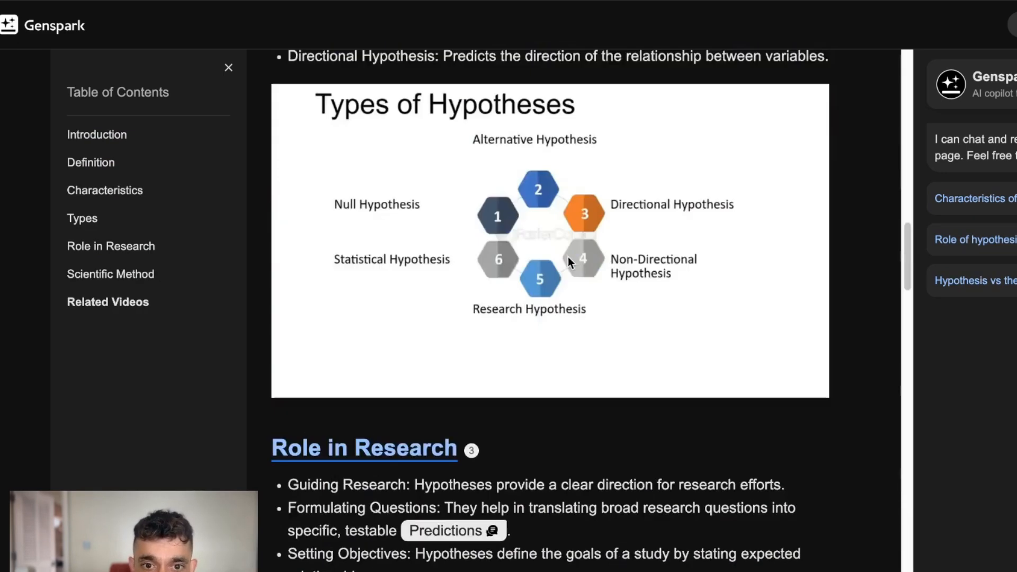
scroll(559, 307, "up", 12)
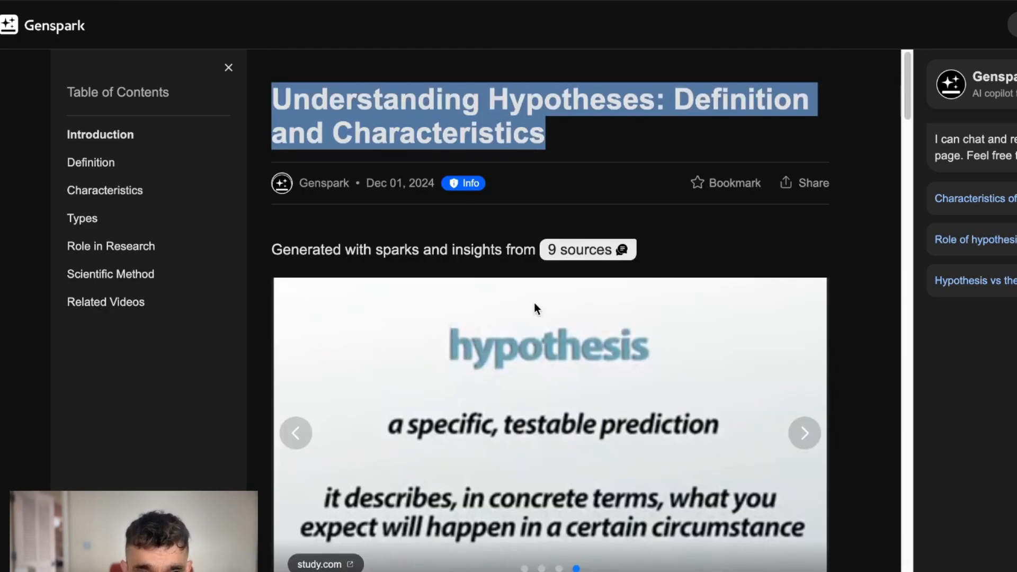
left_click(833, 424)
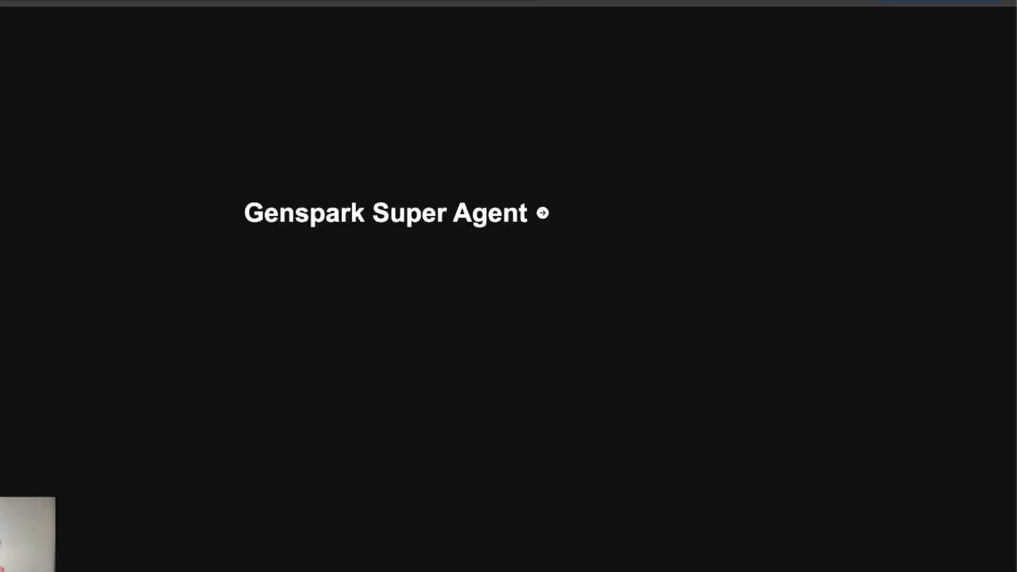
Step: Browse the news, travel and fashion cards in the Genspark home page feed and return to the Super Agent prompt
scroll(119, 457, "down", 4)
scroll(107, 421, "down", 4)
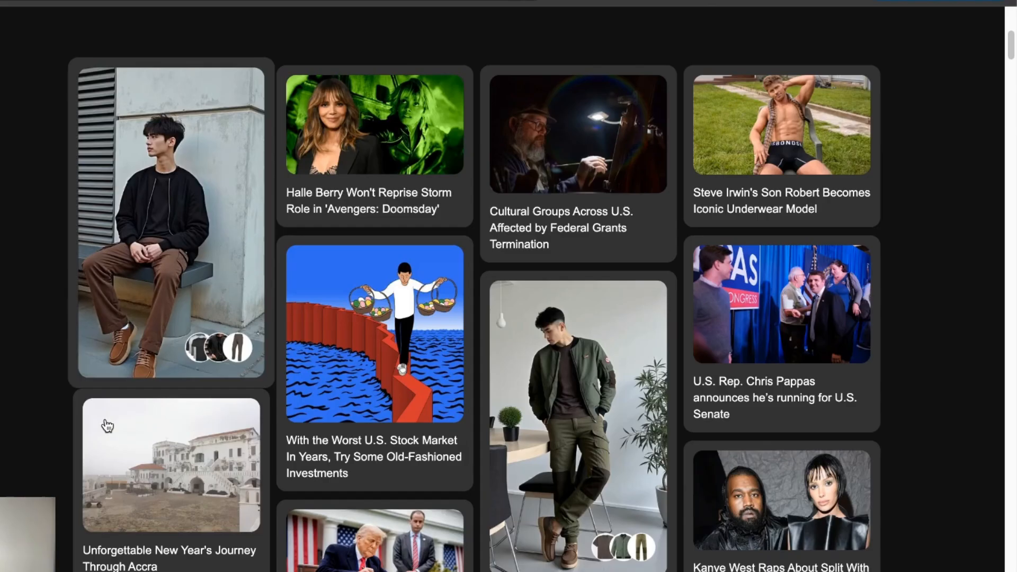
scroll(105, 424, "up", 6)
scroll(492, 440, "down", 4)
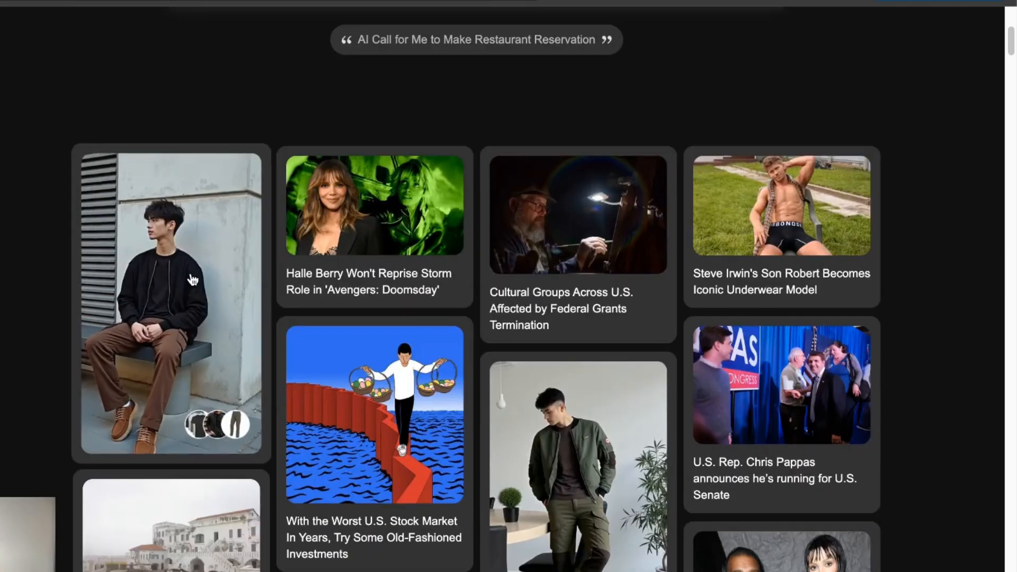
scroll(493, 440, "down", 4)
scroll(492, 440, "down", 7)
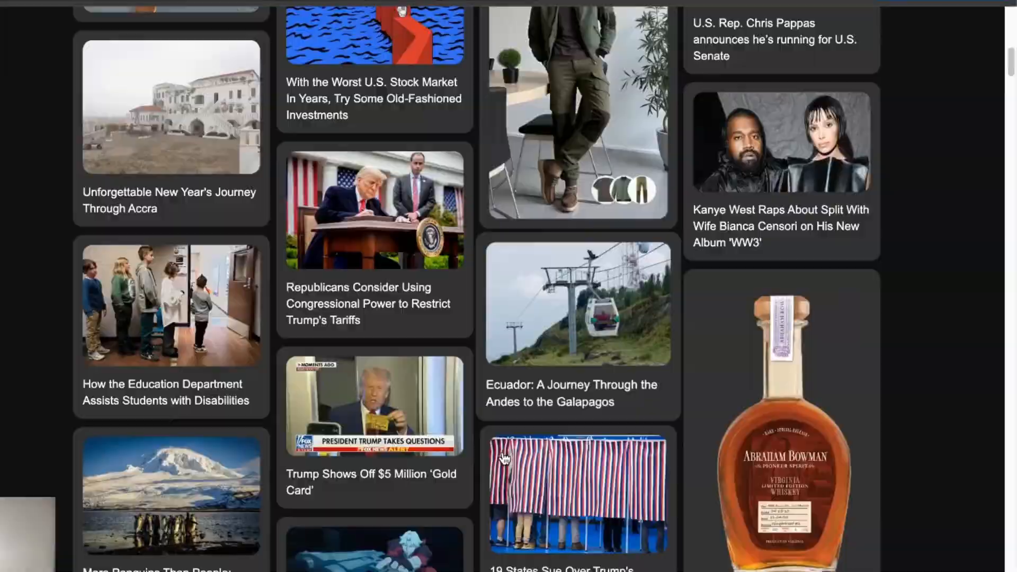
scroll(504, 394, "down", 7)
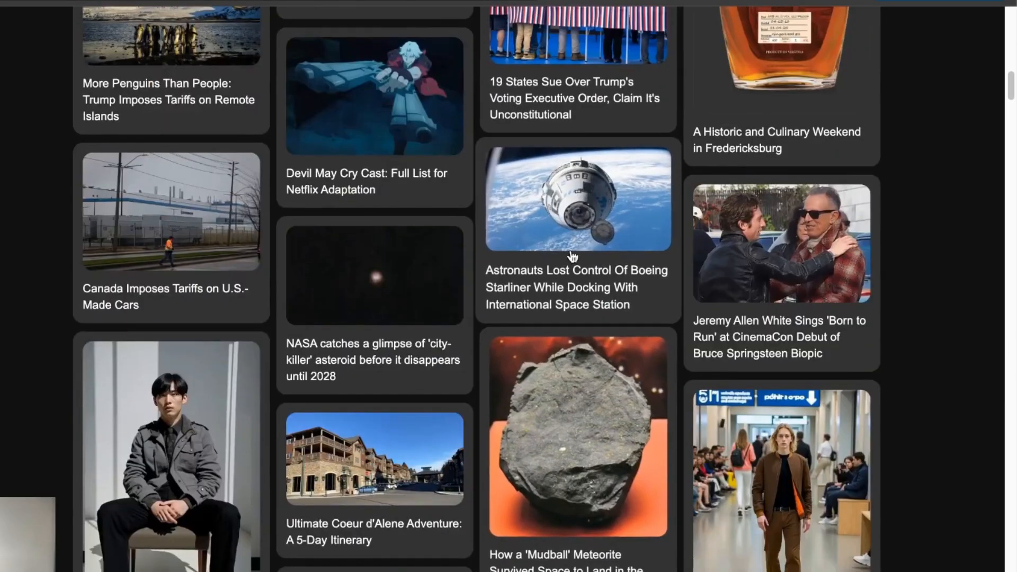
scroll(505, 394, "down", 10)
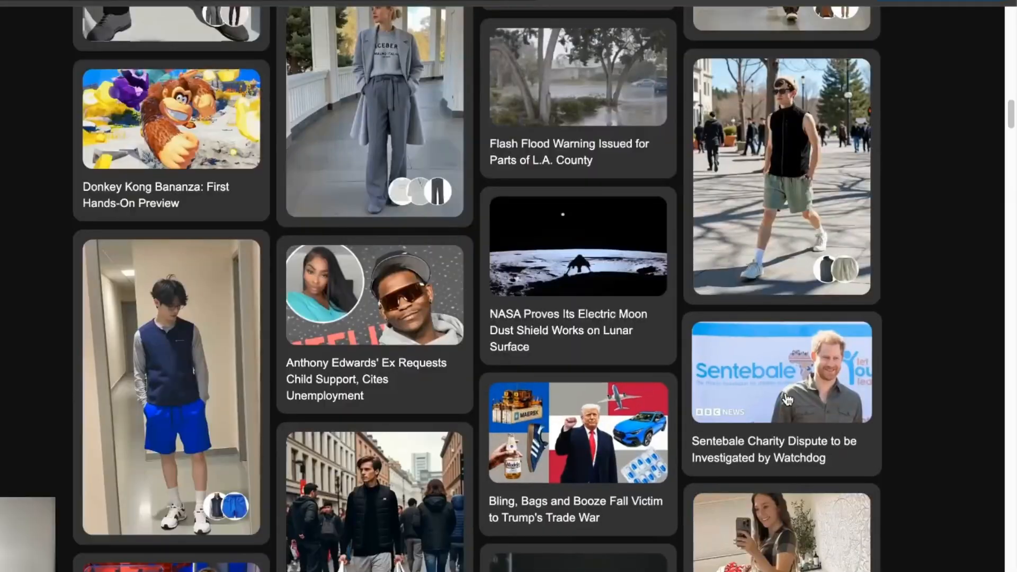
scroll(664, 521, "down", 16)
scroll(663, 521, "down", 9)
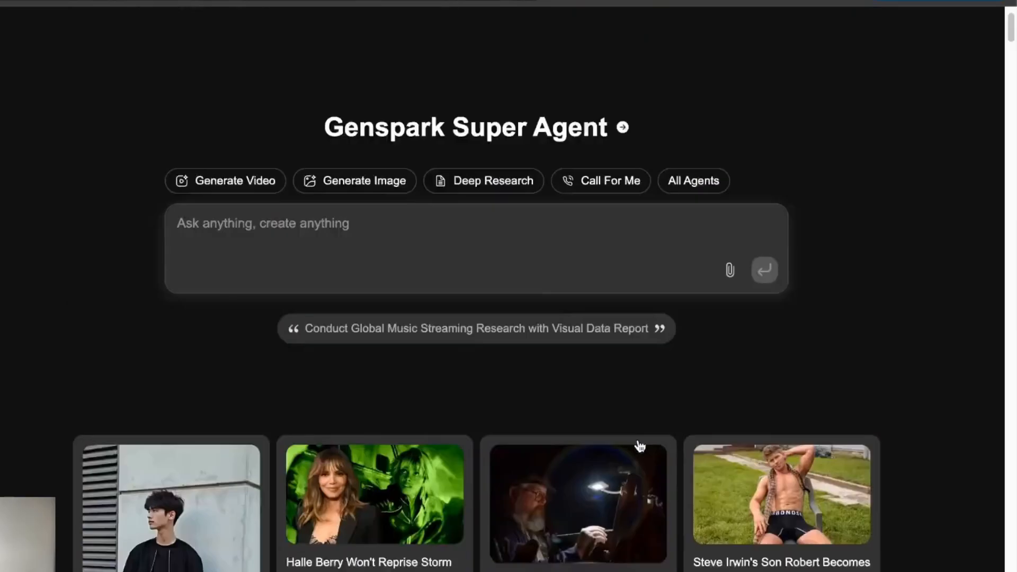
scroll(639, 446, "up", 2)
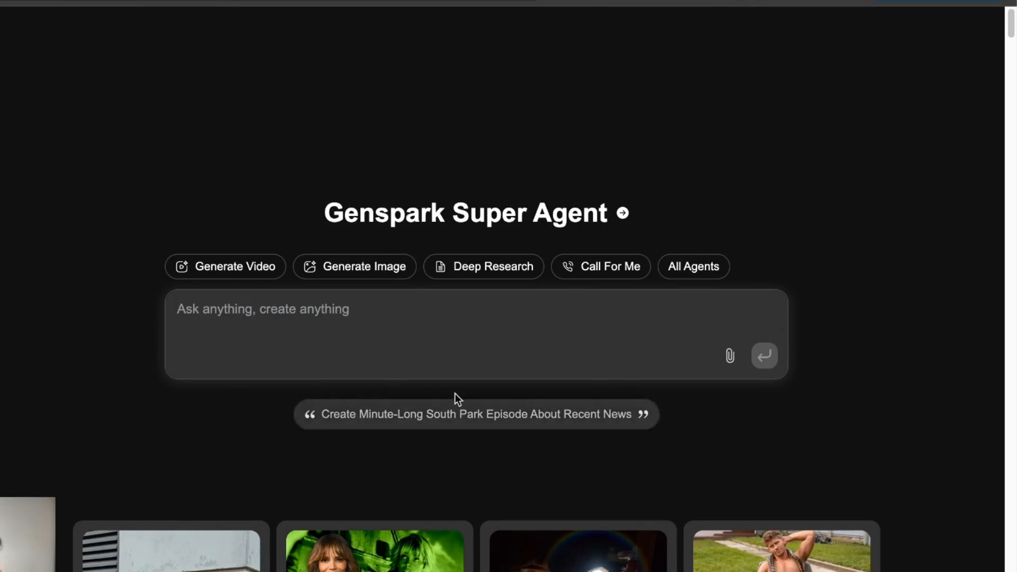
Step: Highlight the "Genspark Super Agent" heading, skim far down the home feed and return to the prompt area
left_click_drag(320, 203, 744, 233)
left_click(742, 219)
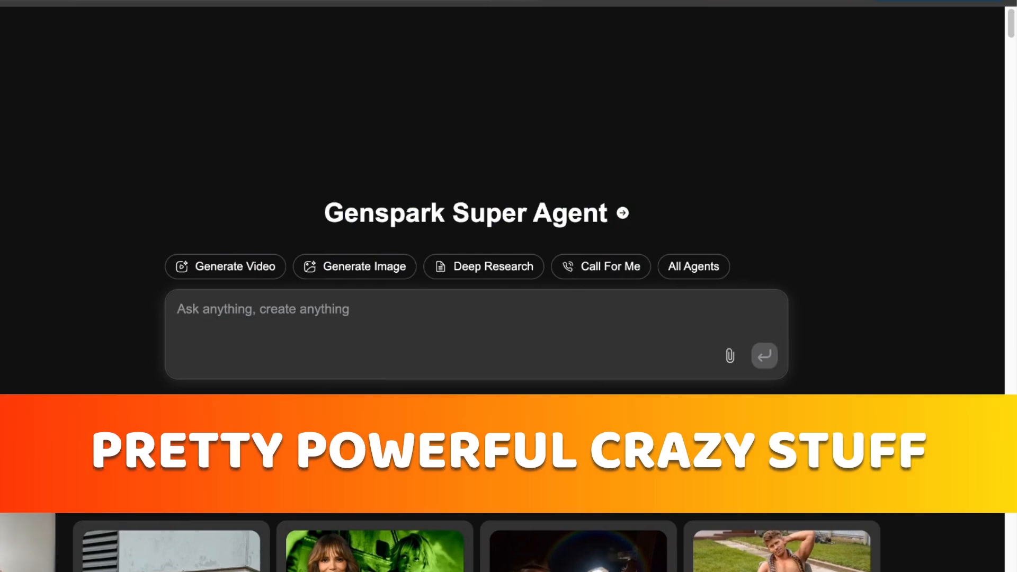
scroll(198, 354, "down", 20)
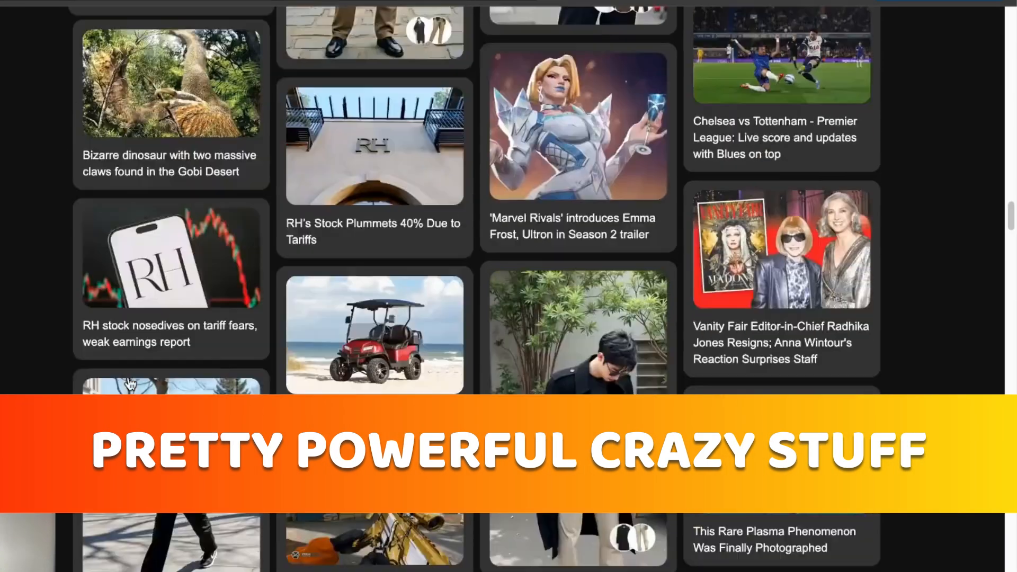
scroll(127, 373, "up", 20)
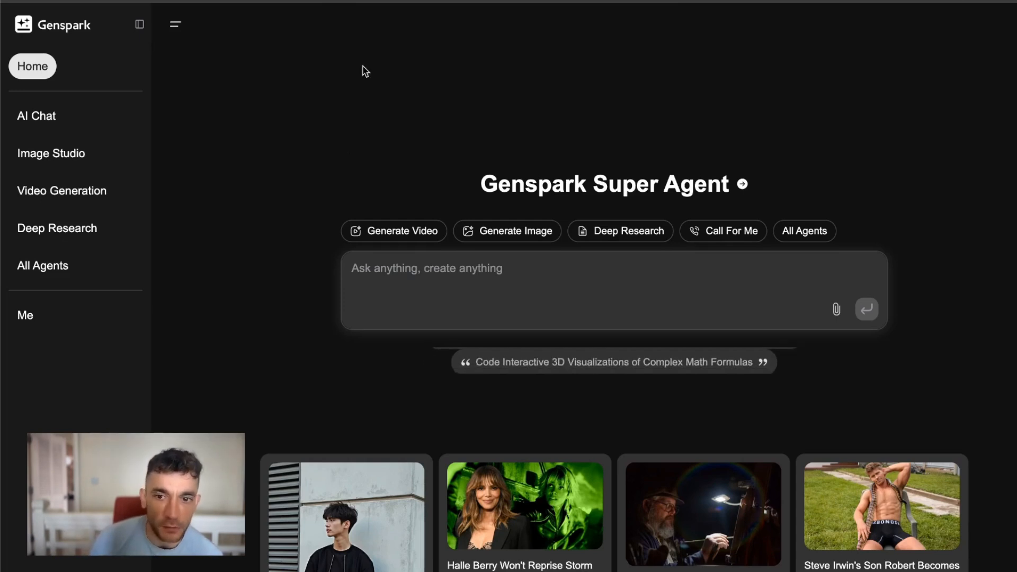
Step: Open the Call For Me agent, dismiss the Plus upgrade offer and highlight the phone assistant's introduction
left_click(720, 232)
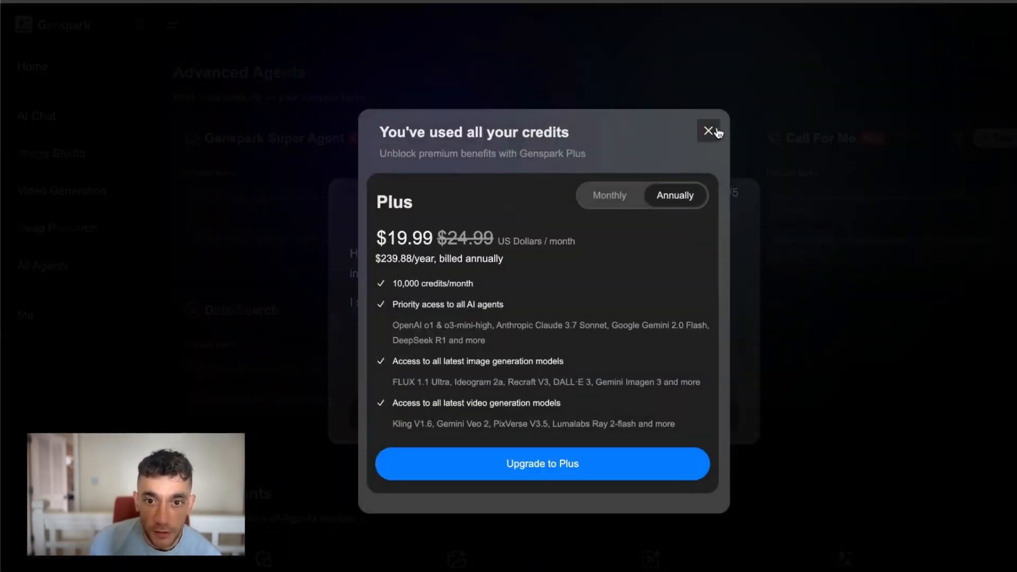
left_click(707, 130)
left_click_drag(351, 250, 612, 261)
left_click(351, 294)
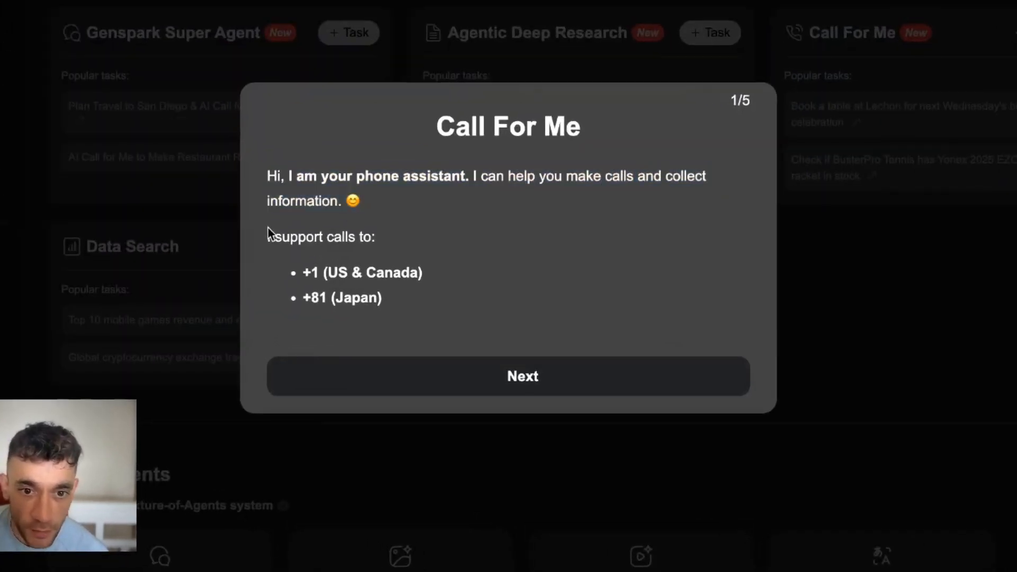
Step: Read Call For Me's supported calling regions, highlight the Japan entry and close the introduction
left_click_drag(271, 168, 469, 297)
triple_click(377, 265)
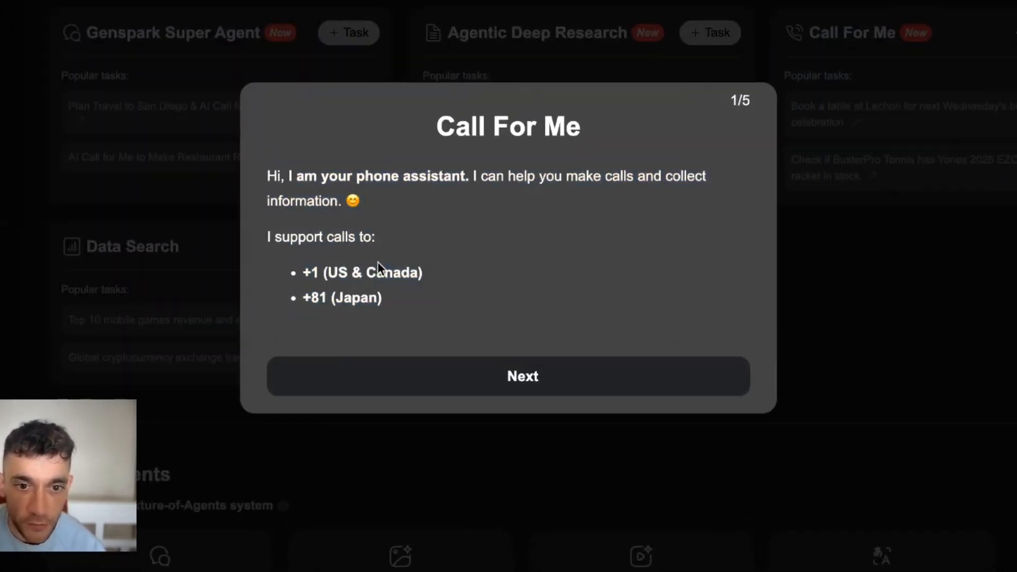
triple_click(347, 297)
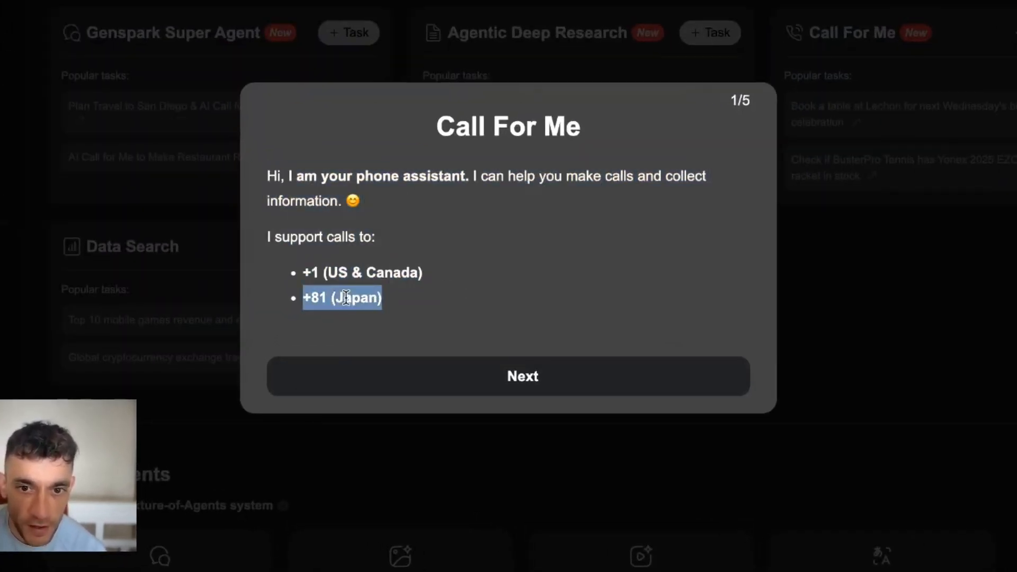
left_click(433, 387)
left_click(895, 326)
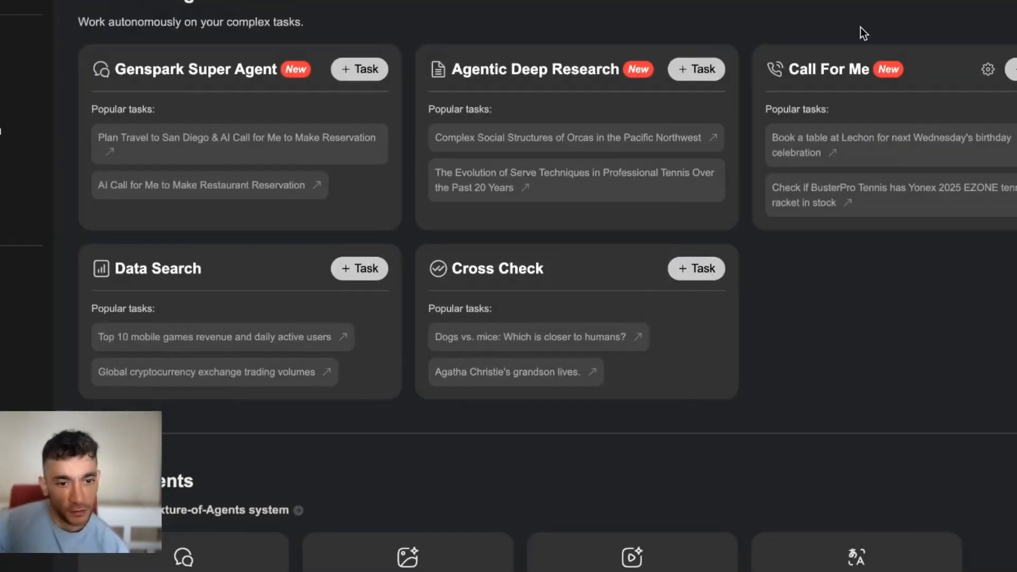
Step: Review the Advanced Agents, highlight the Cross Check card, and go back to skim the Genspark home page
scroll(900, 310, "down", 3)
scroll(858, 360, "up", 3)
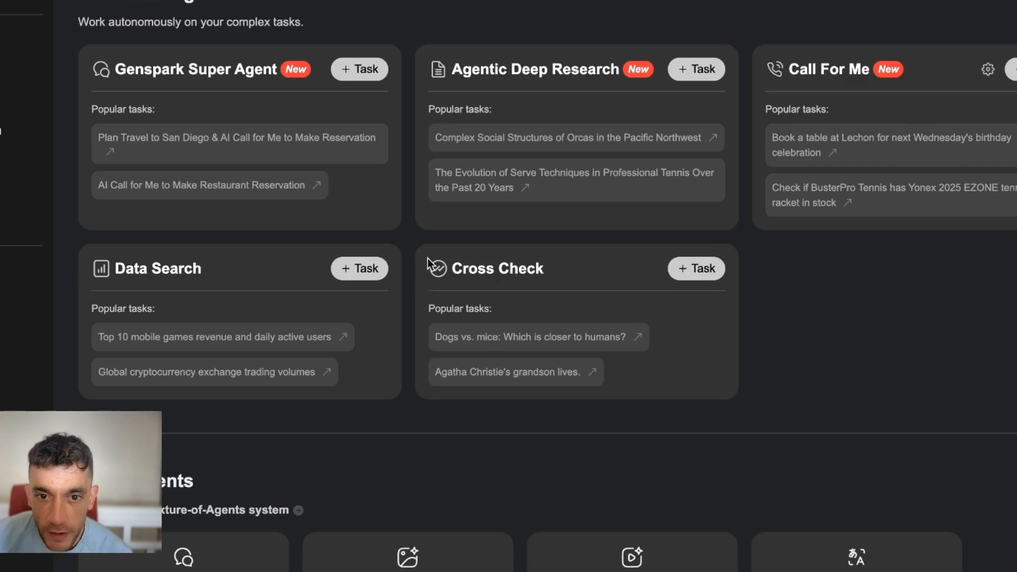
left_click_drag(428, 258, 617, 250)
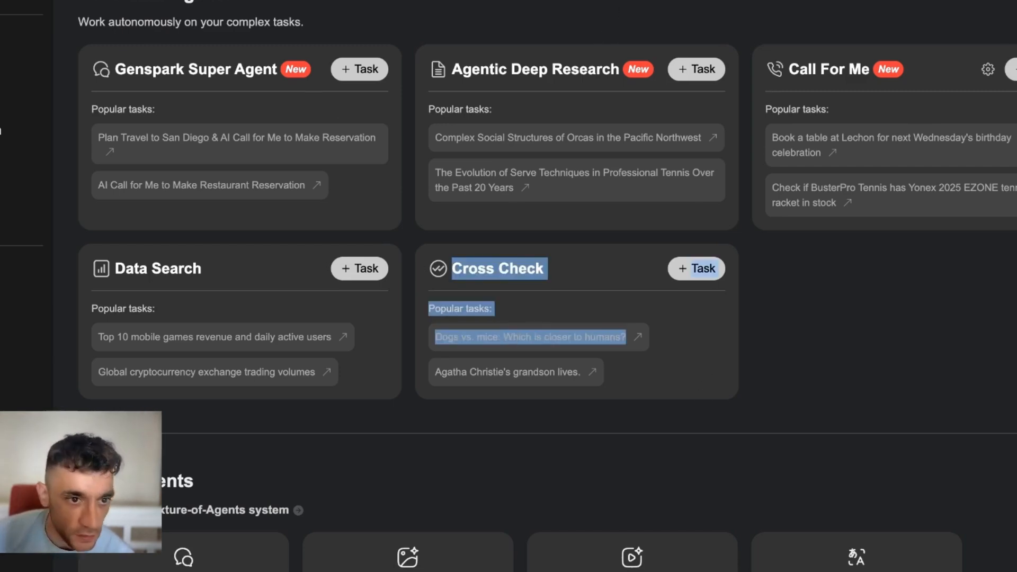
left_click(629, 309)
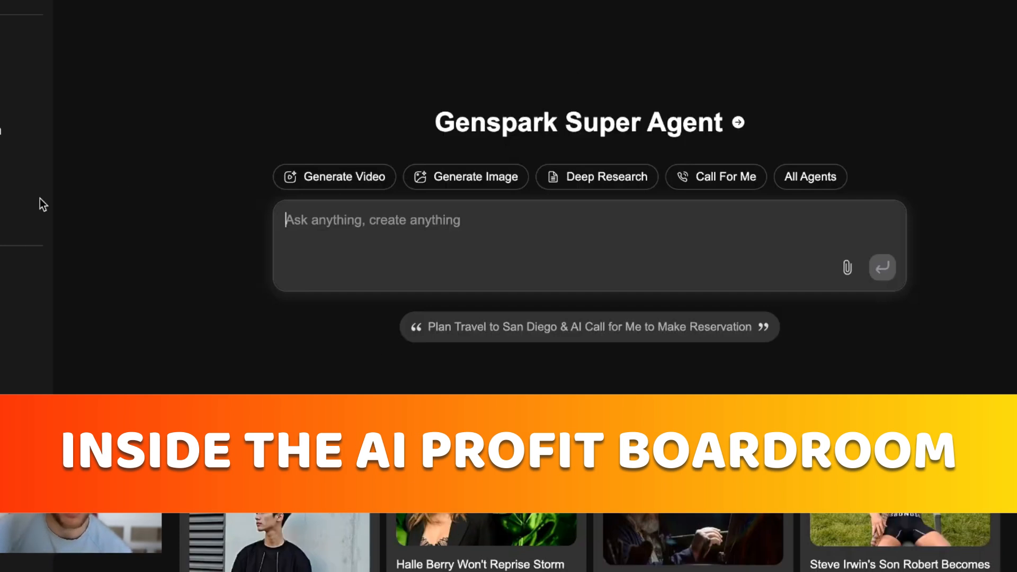
scroll(223, 228, "down", 15)
scroll(222, 229, "up", 15)
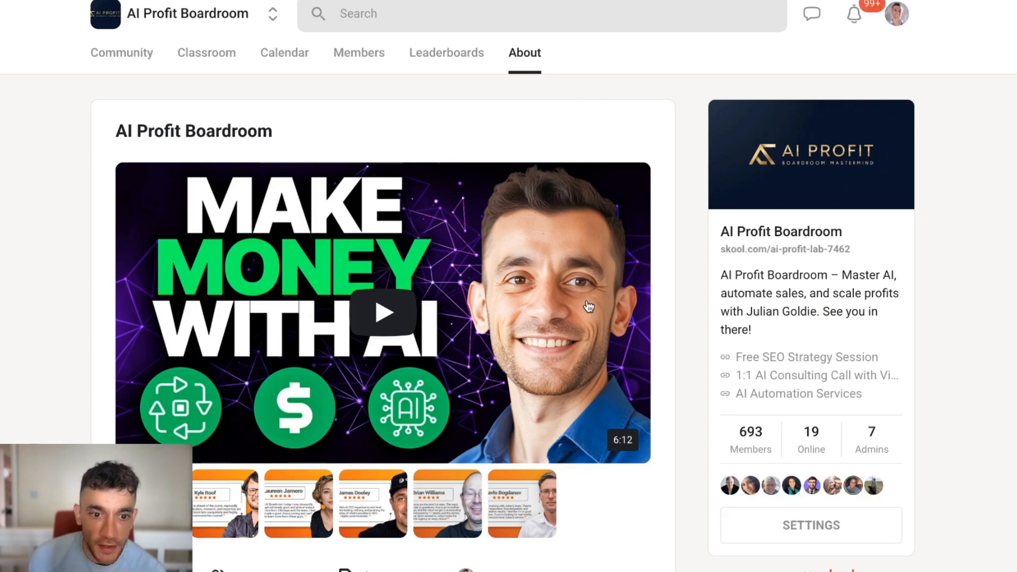
Step: Switch to the AI Profit Boardroom community on Skool and read its About page down to the list of member benefits
scroll(620, 411, "down", 5)
scroll(833, 310, "up", 5)
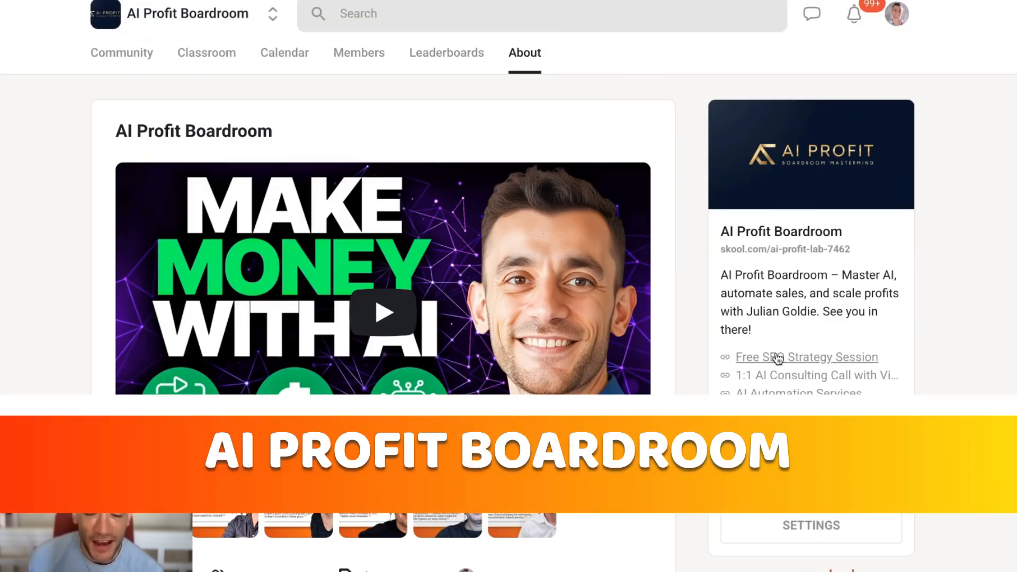
scroll(585, 368, "down", 5)
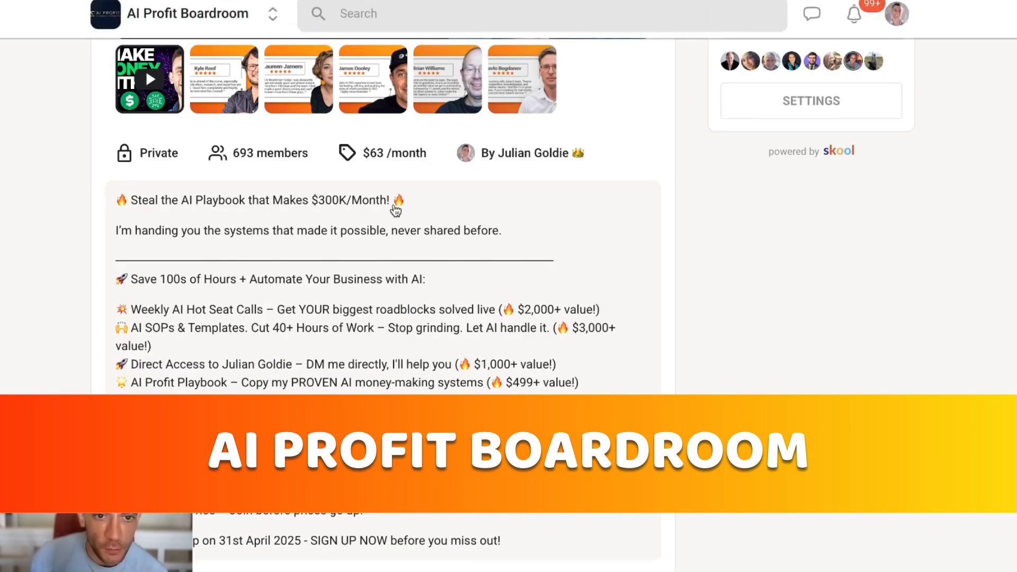
scroll(395, 209, "up", 6)
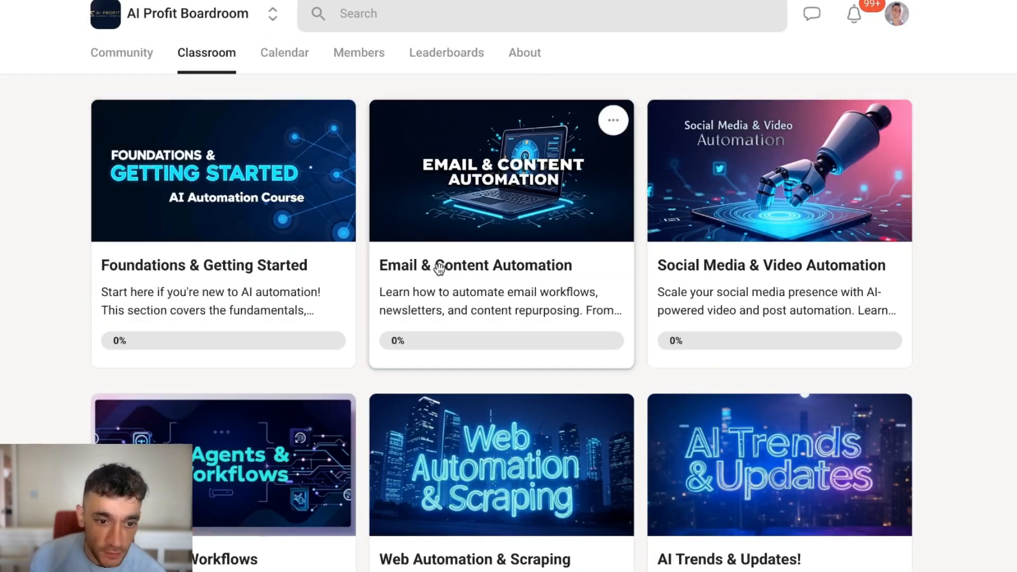
Step: Browse the Boardroom's Classroom courses, open "SOPs - The Whole Collection!" and skim its lesson list
scroll(438, 268, "down", 3)
scroll(549, 351, "down", 3)
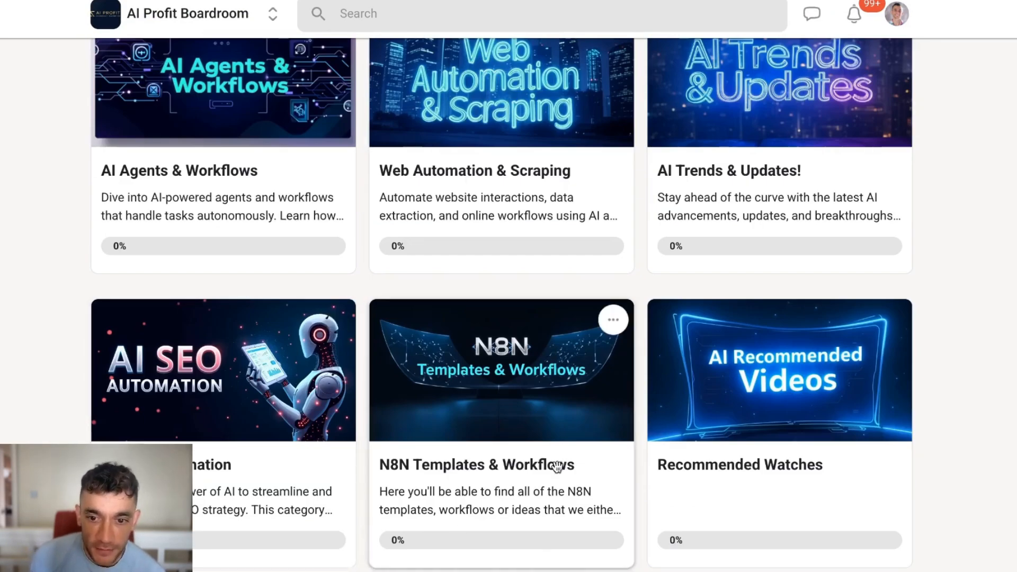
scroll(551, 466, "down", 5)
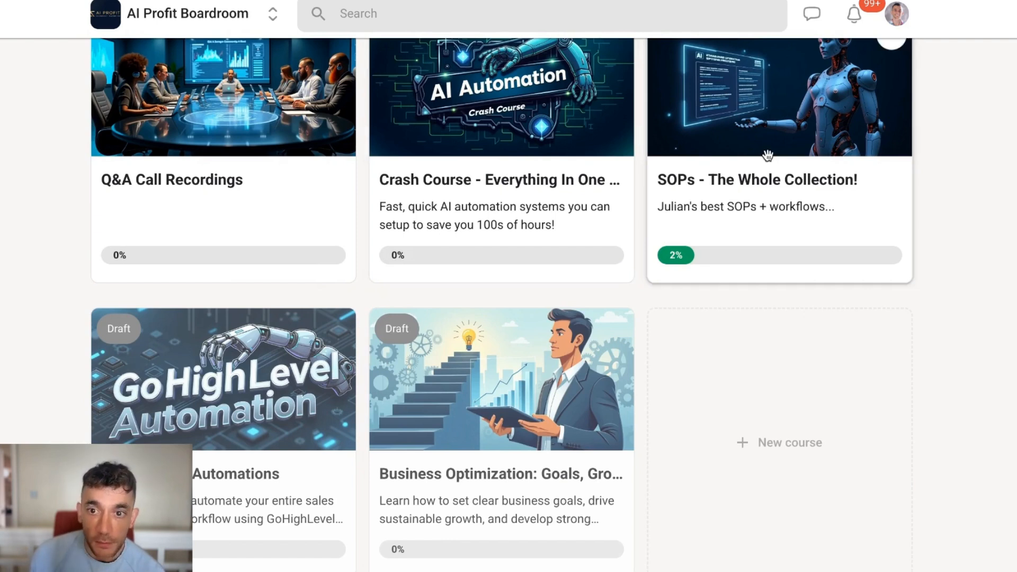
left_click(752, 275)
scroll(676, 289, "down", 20)
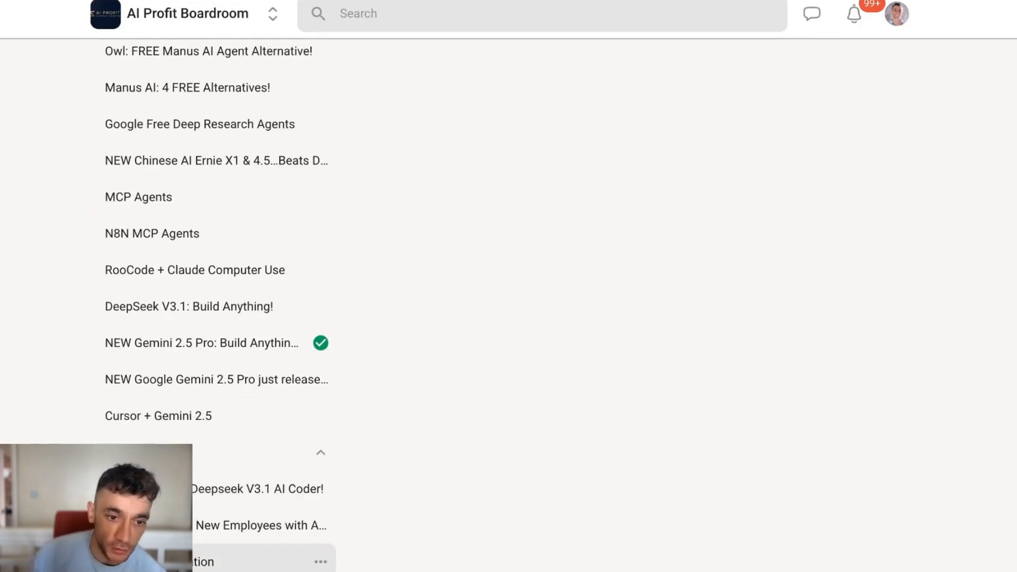
scroll(434, 351, "up", 15)
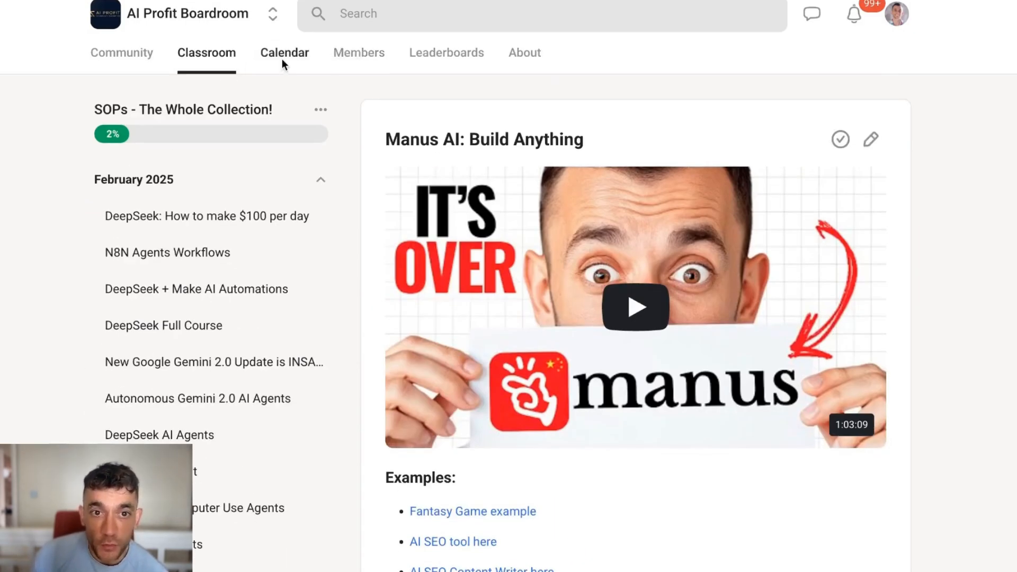
left_click(283, 74)
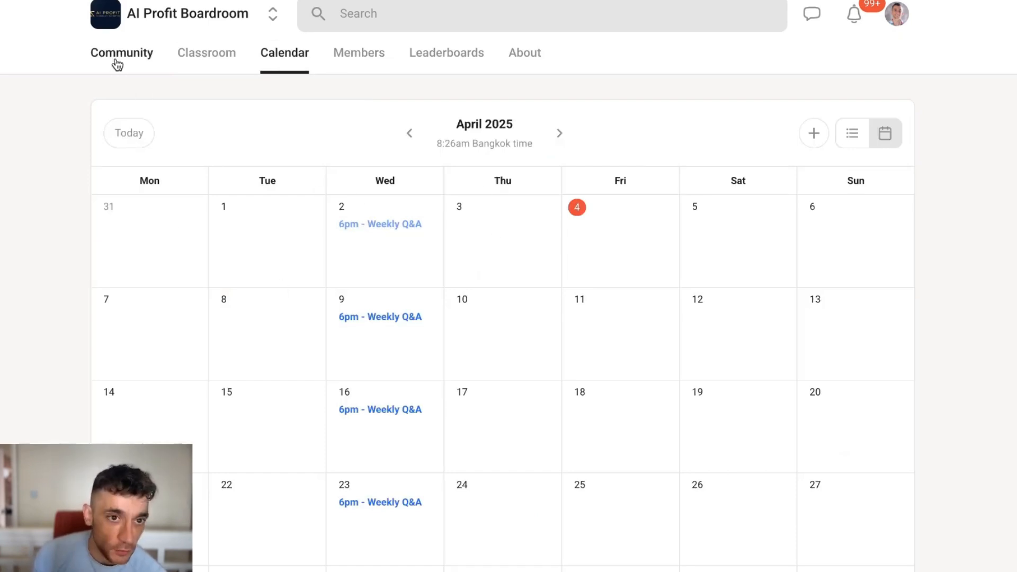
left_click(112, 77)
scroll(977, 407, "down", 14)
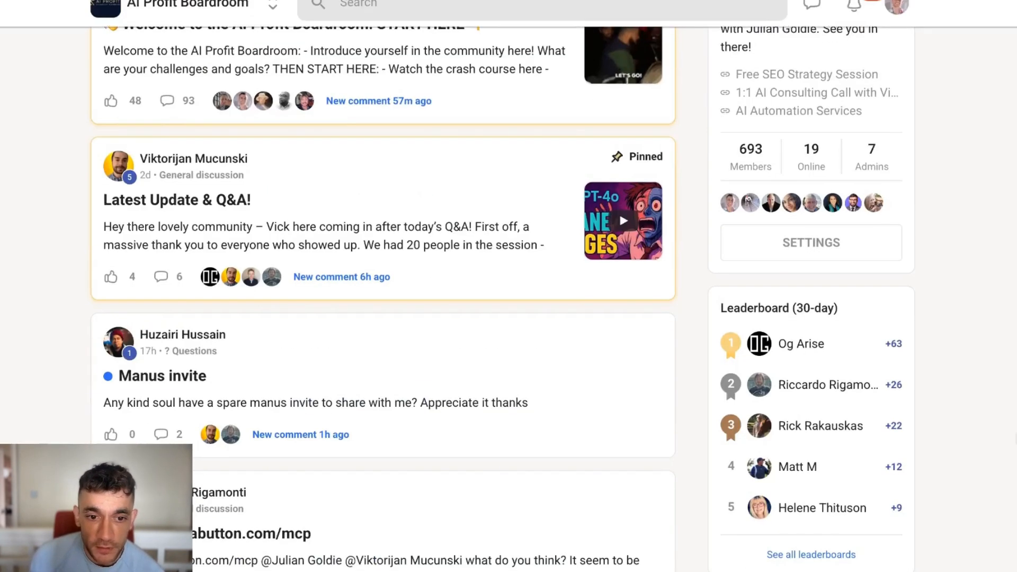
scroll(977, 406, "down", 10)
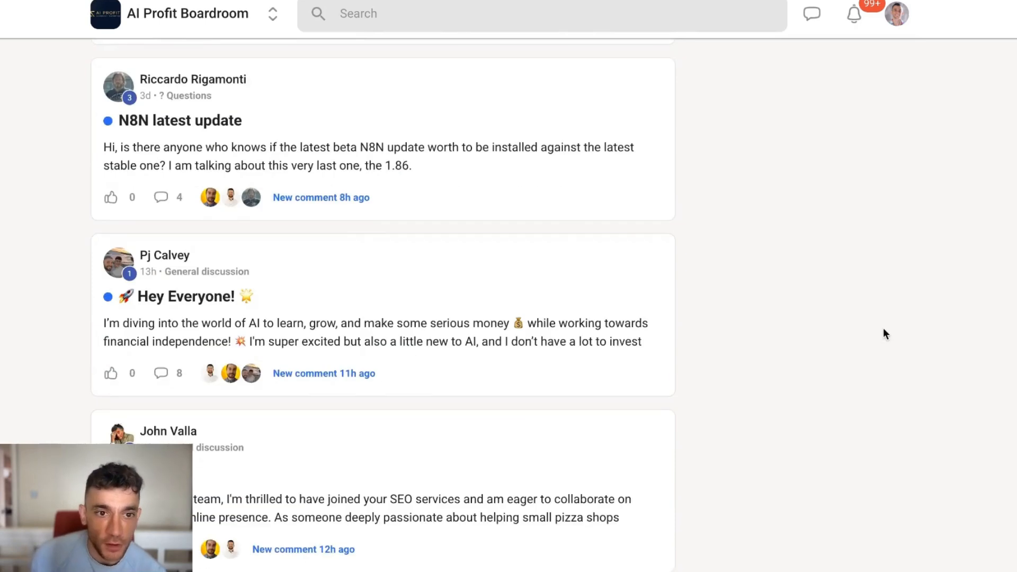
scroll(883, 334, "up", 3)
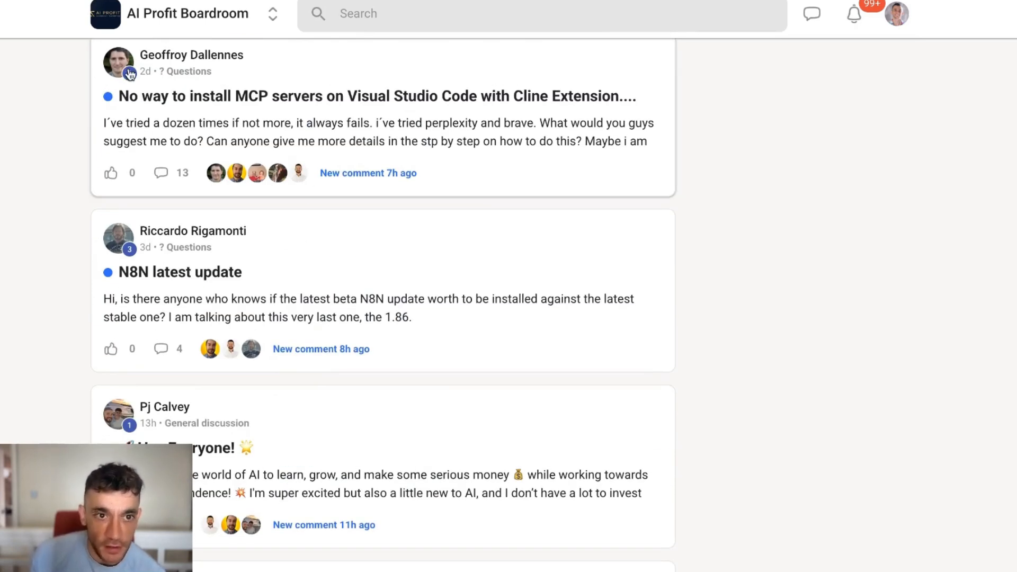
scroll(386, 371, "down", 1)
scroll(223, 433, "up", 5)
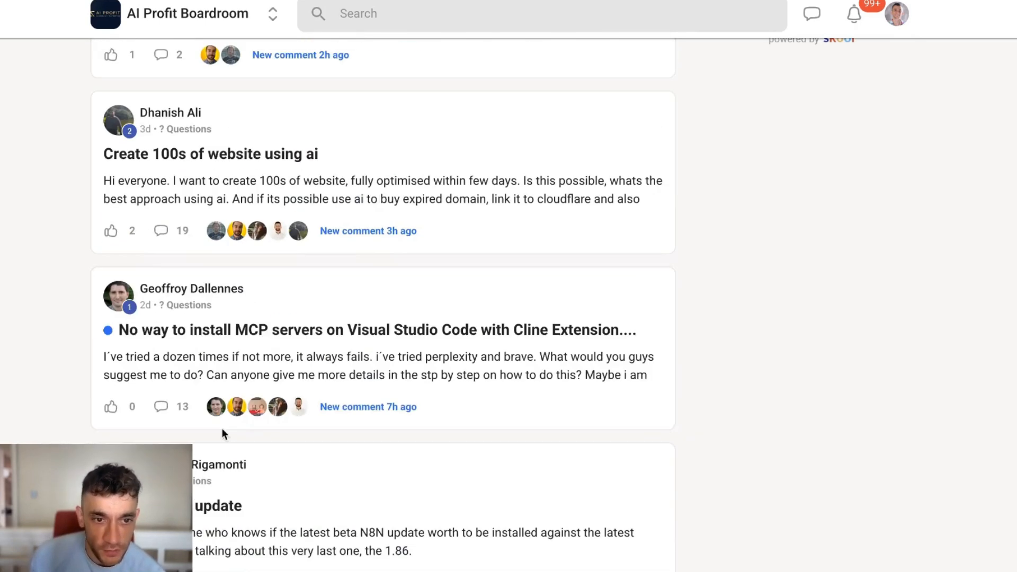
scroll(277, 462, "down", 6)
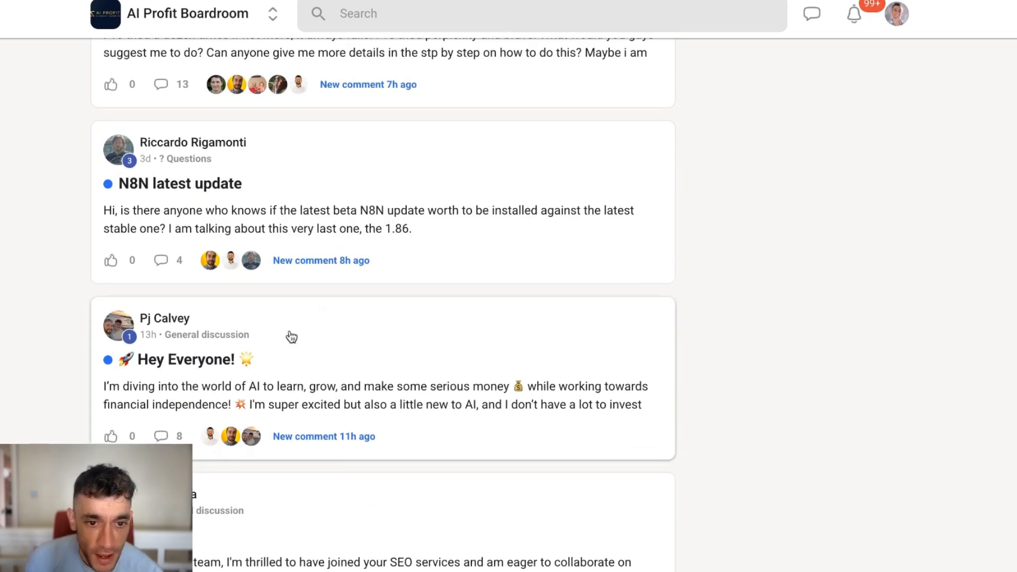
Step: Open the "Hey Everyone!" discussion, skim its comments, close it and continue further down the Community feed
left_click(374, 419)
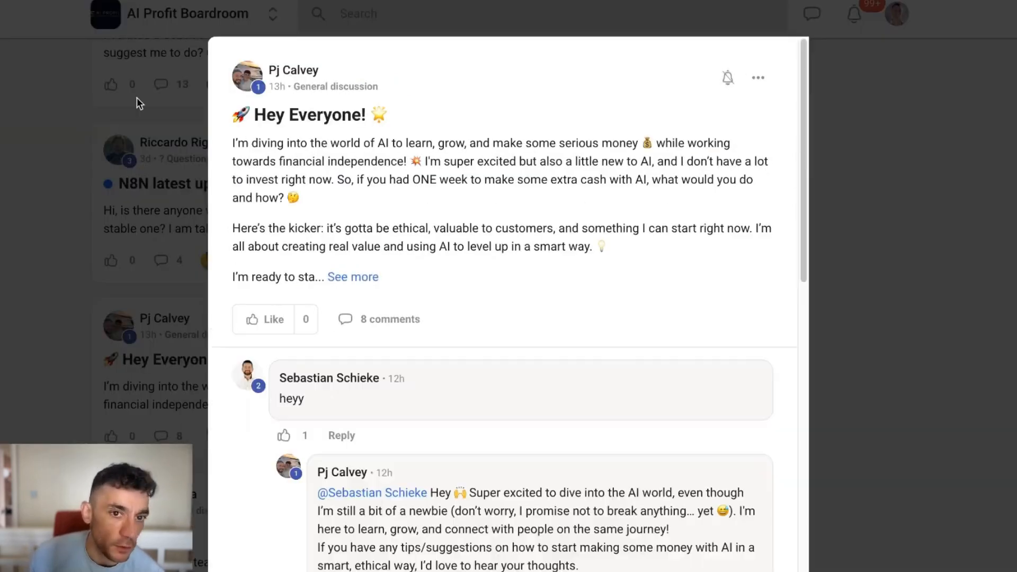
scroll(497, 312, "down", 10)
left_click(900, 338)
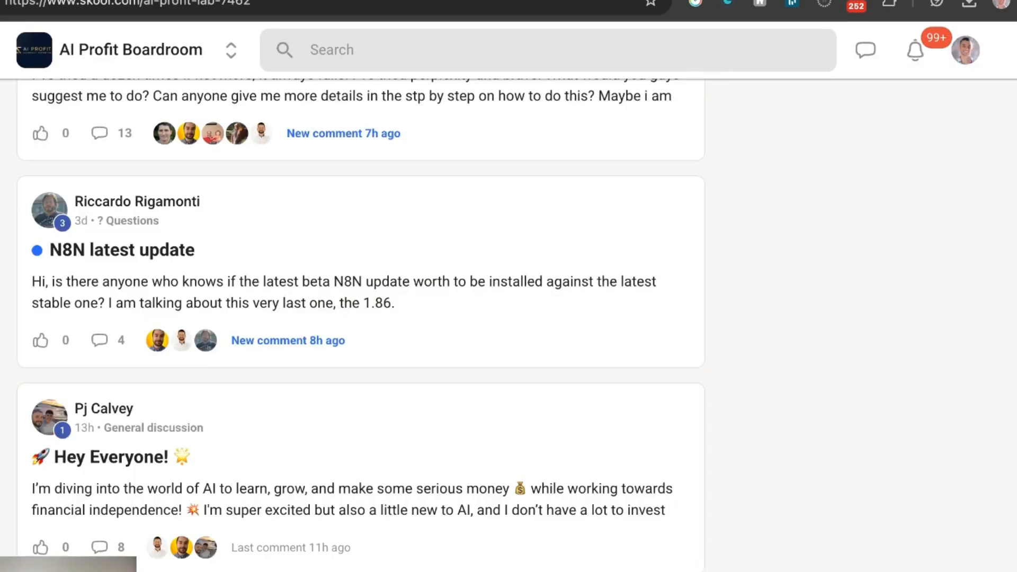
scroll(442, 511, "down", 20)
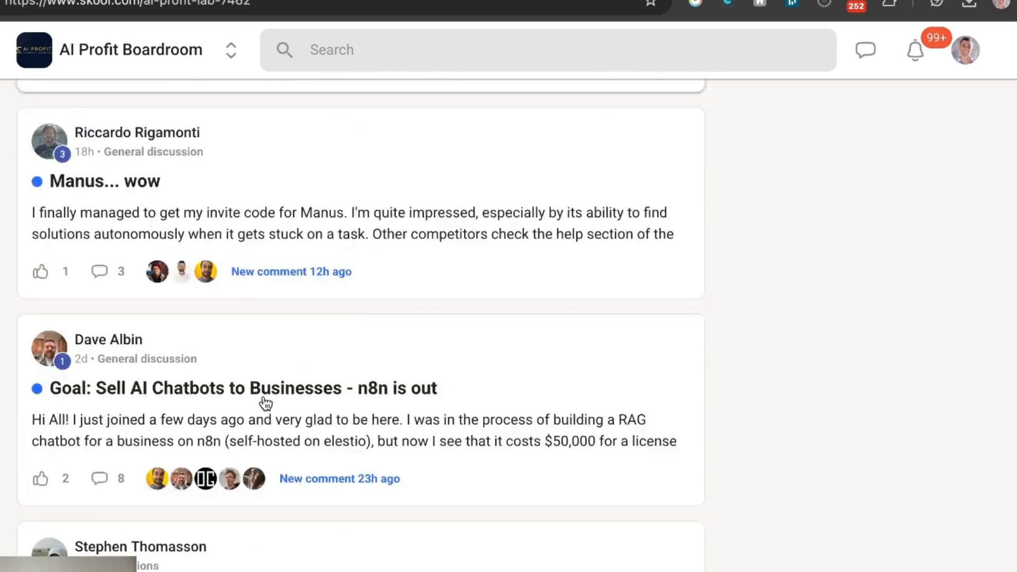
Step: Return to the start of the Community feed, open the FREE SEO Strategy Session page in a new tab and read its session benefits
scroll(384, 472, "up", 20)
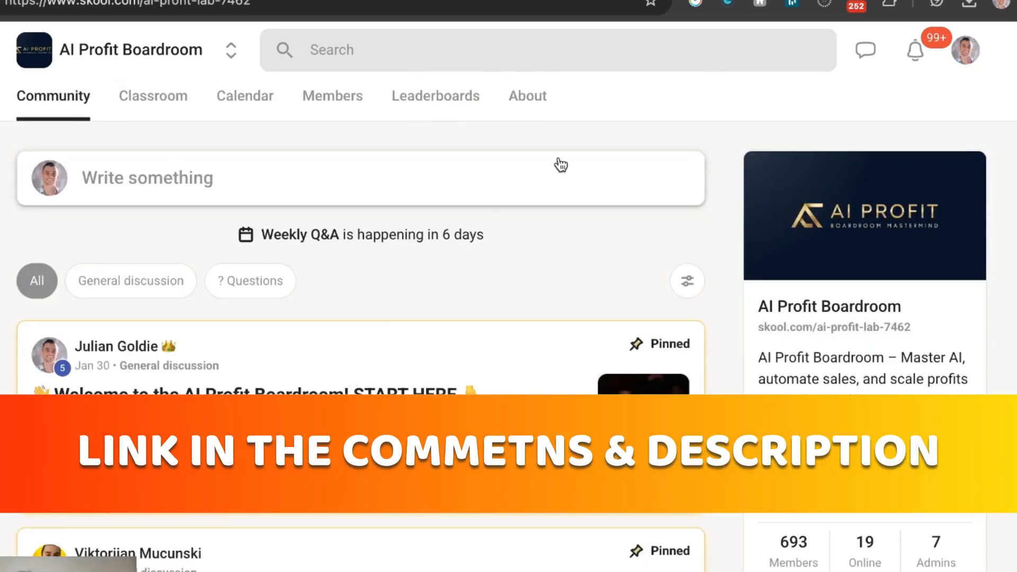
key("super+t")
type("go.juliangoldie.com/s")
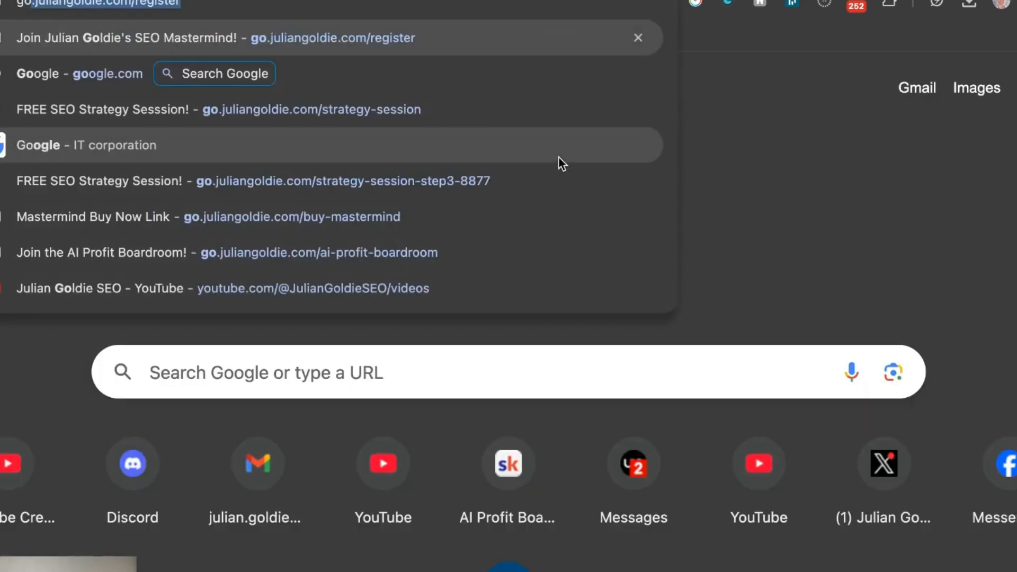
key("Return")
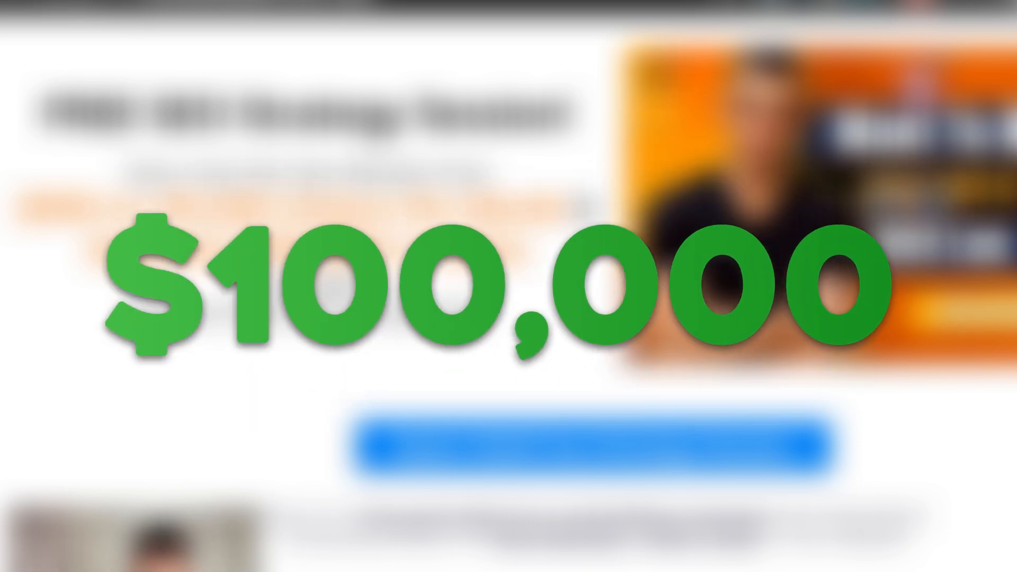
scroll(663, 461, "down", 8)
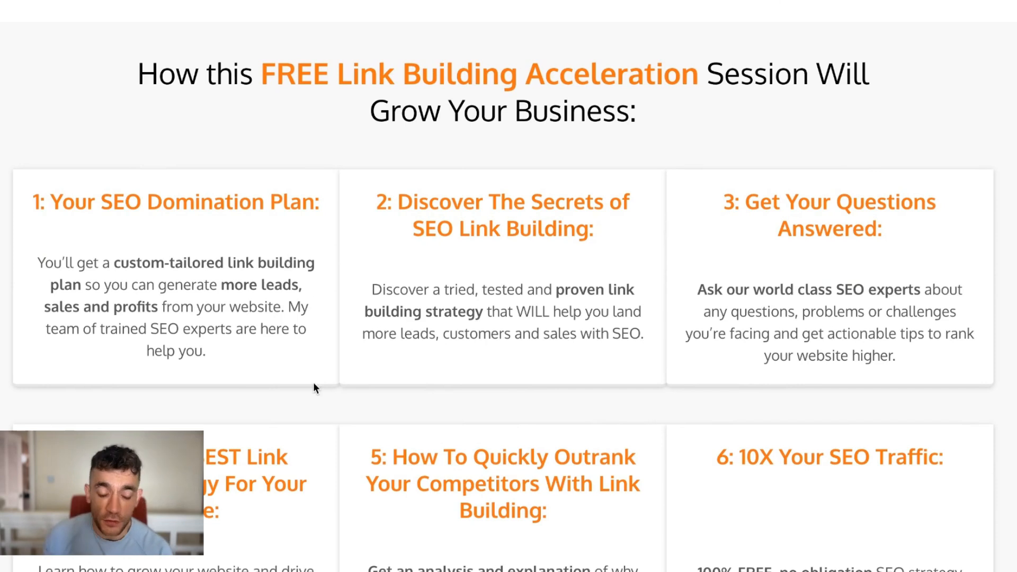
scroll(313, 384, "down", 1)
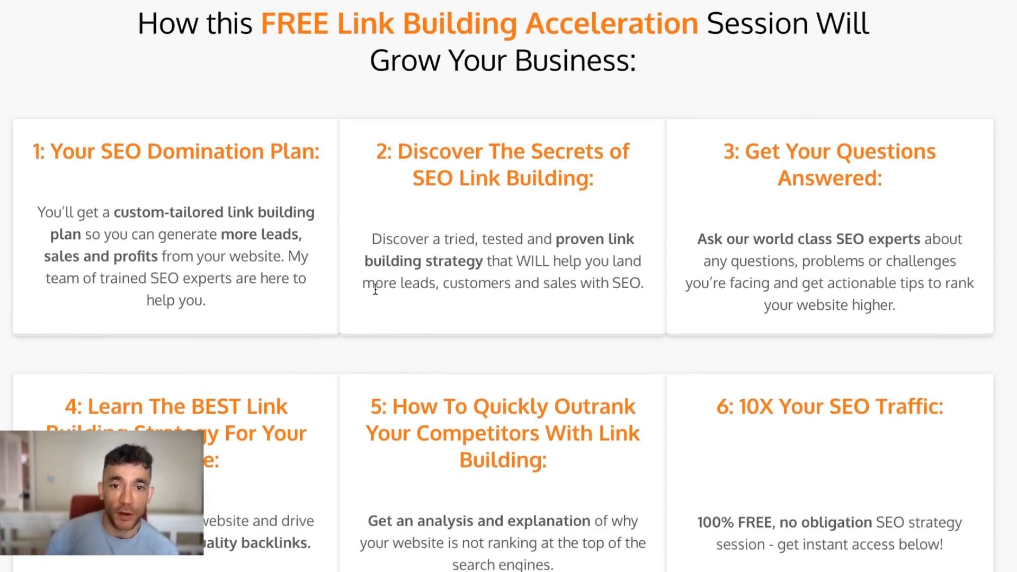
Step: Skim the client testimonials, traffic growth post and video reviews further down the strategy session page
scroll(320, 296, "down", 10)
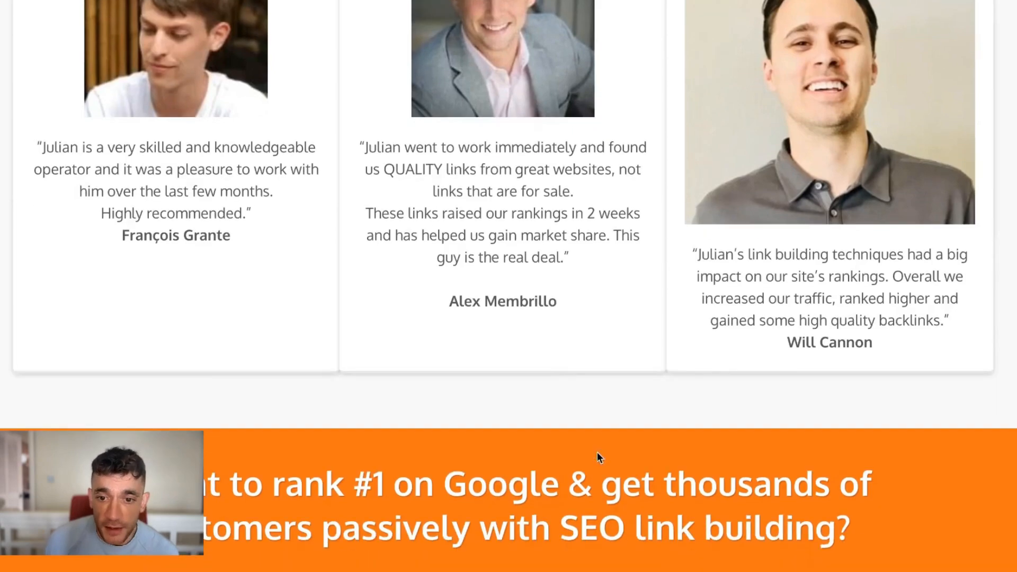
scroll(597, 453, "down", 15)
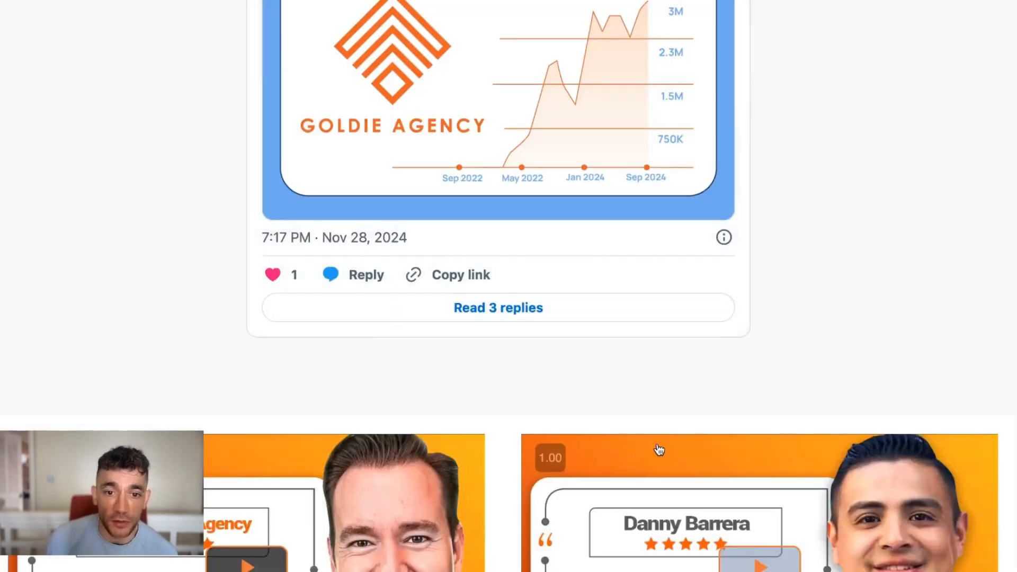
scroll(659, 449, "down", 14)
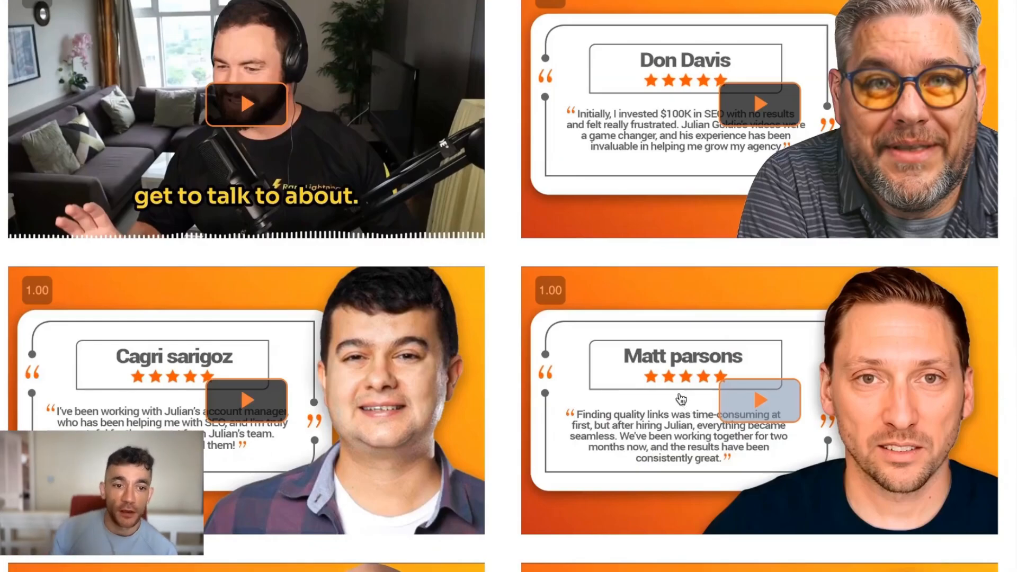
scroll(681, 399, "down", 20)
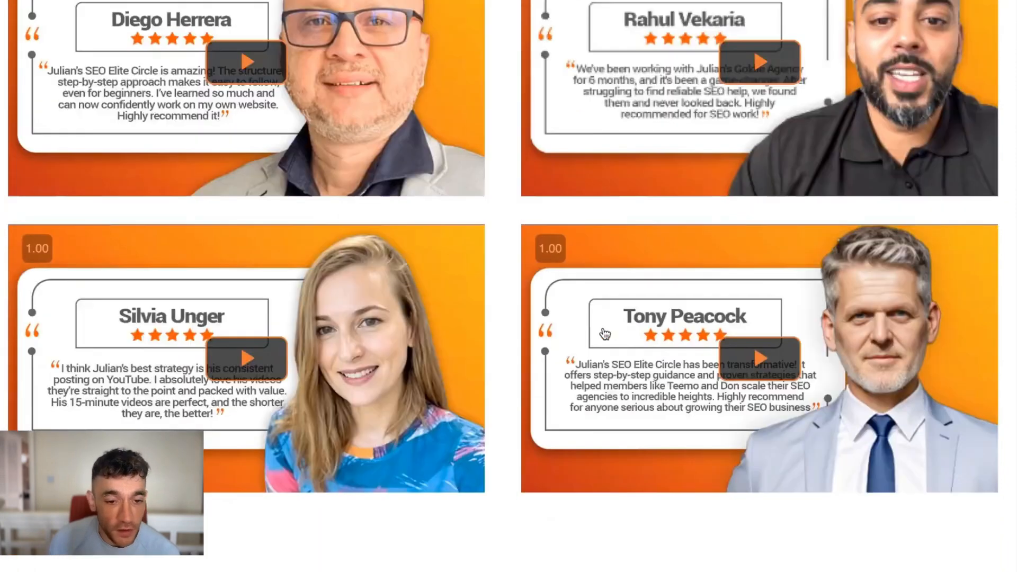